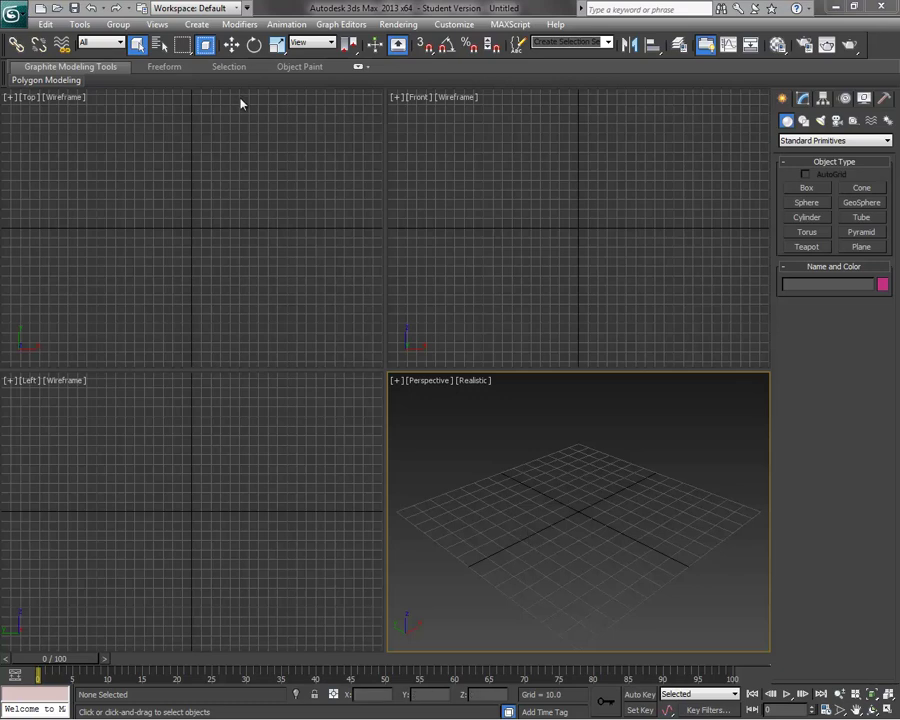
Draw a closed four-corner square Line spline, Line001, in the Top viewport.
left_click(196, 24)
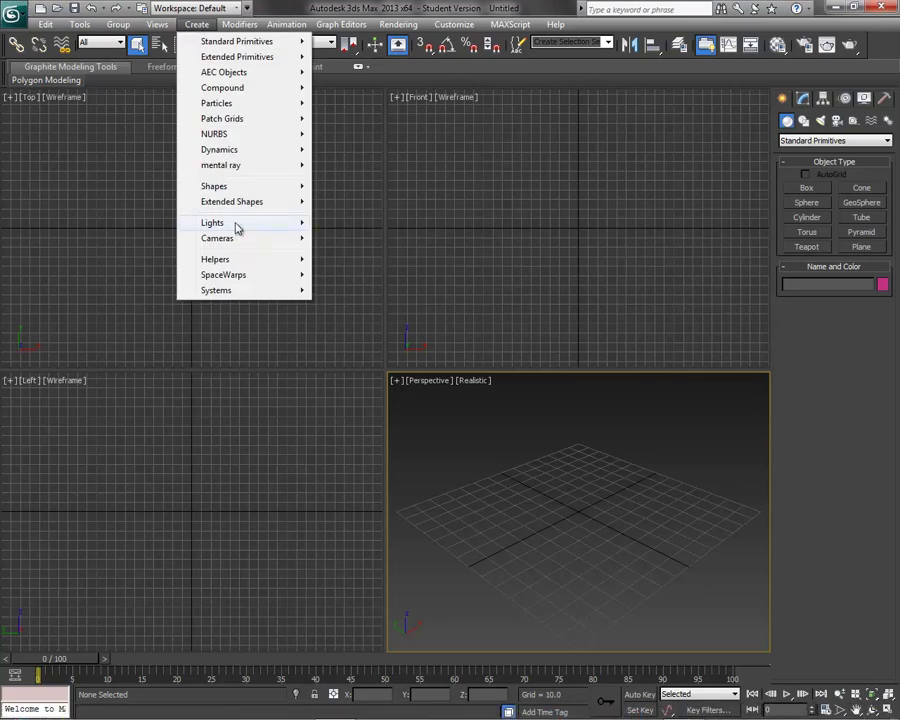
mouse_move(247, 190)
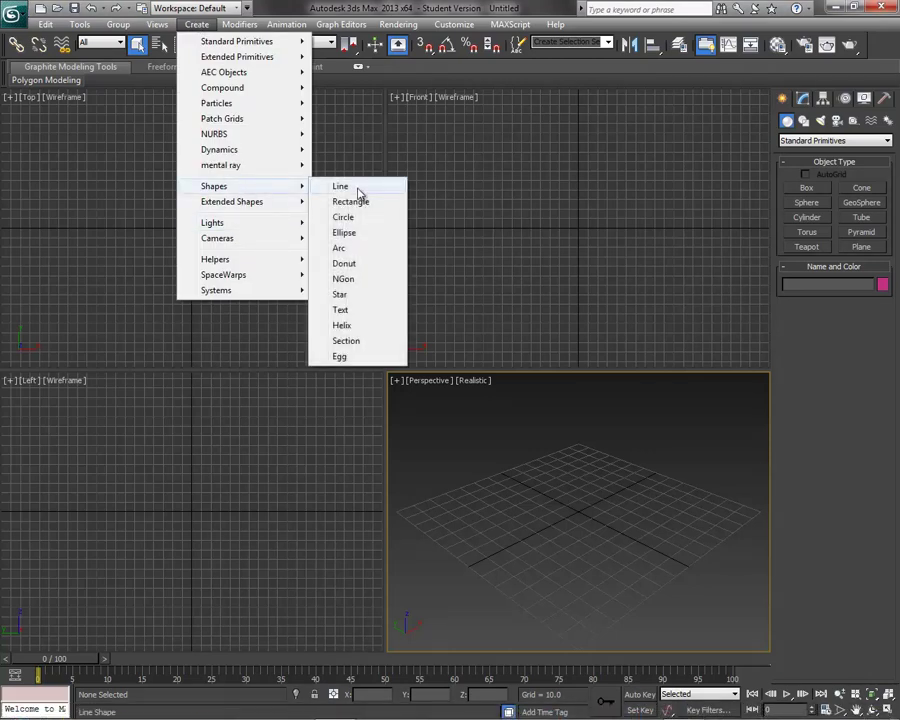
left_click(340, 187)
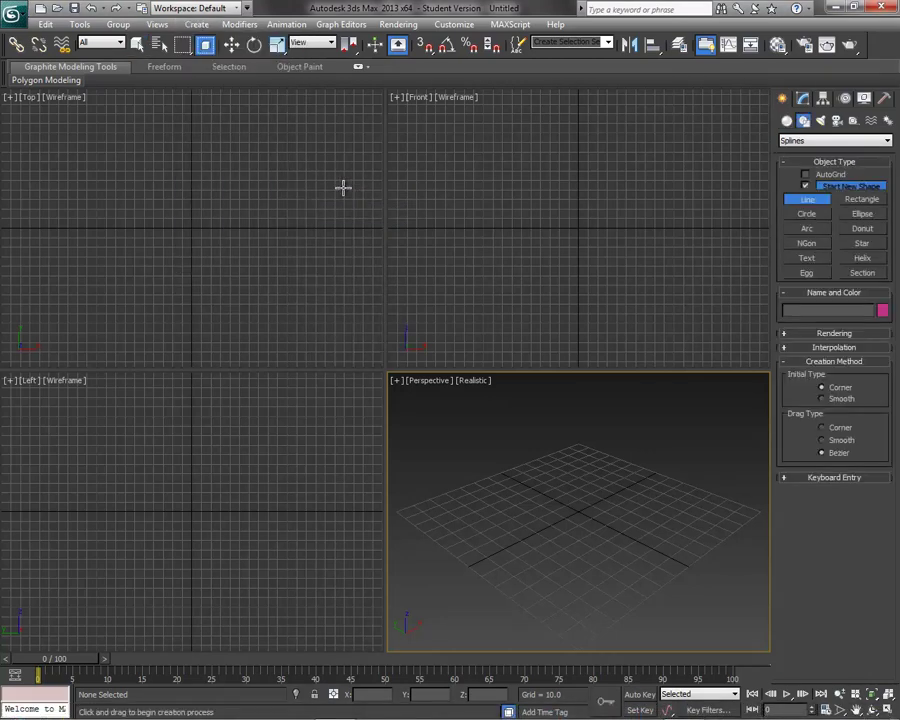
left_click(106, 151)
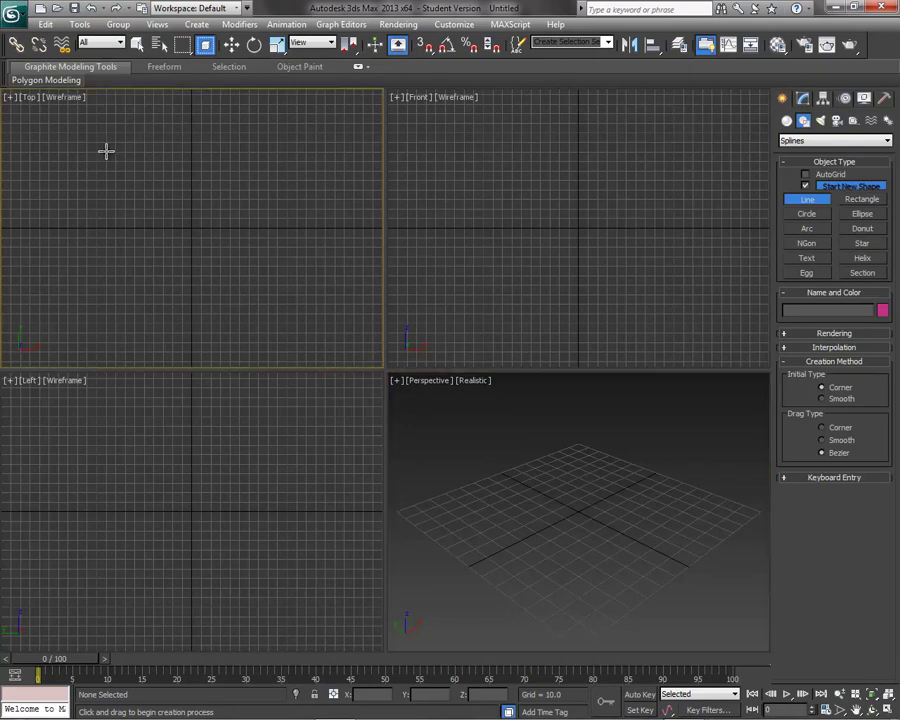
left_click(249, 151)
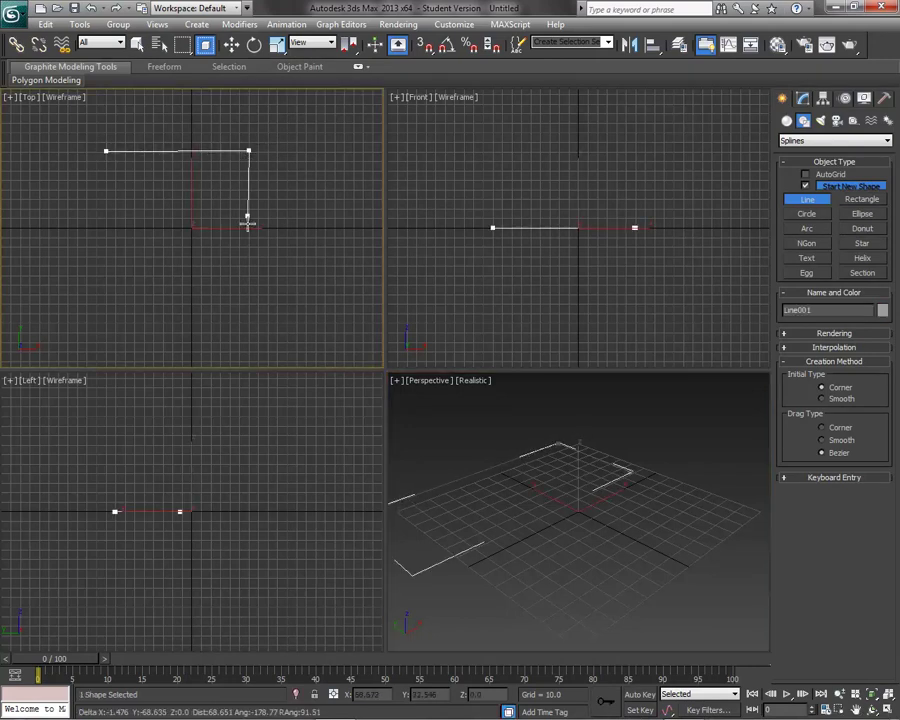
left_click(249, 276)
left_click(107, 276)
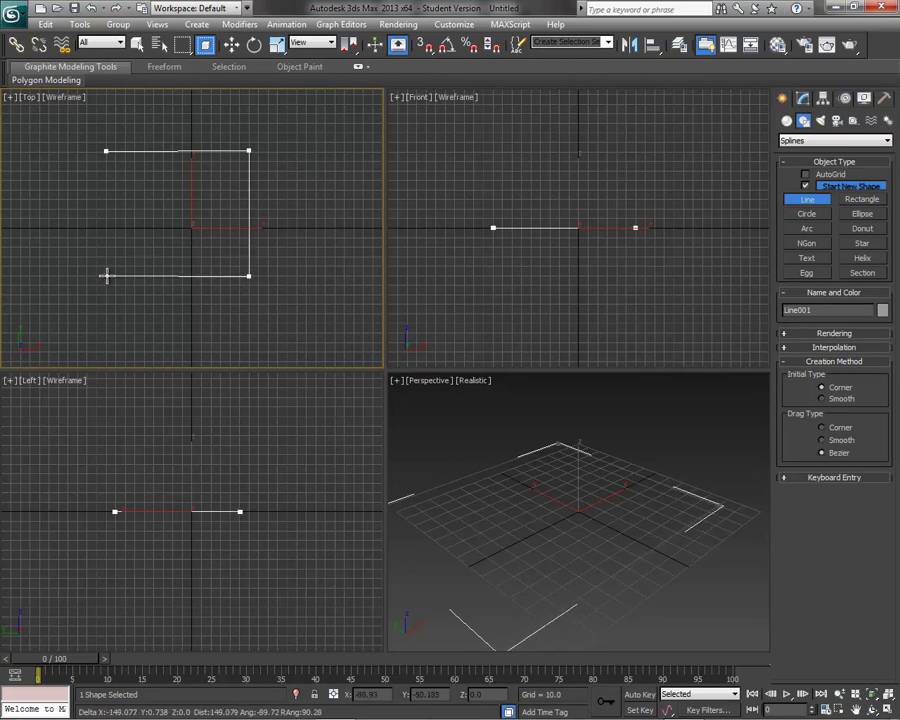
left_click(107, 151)
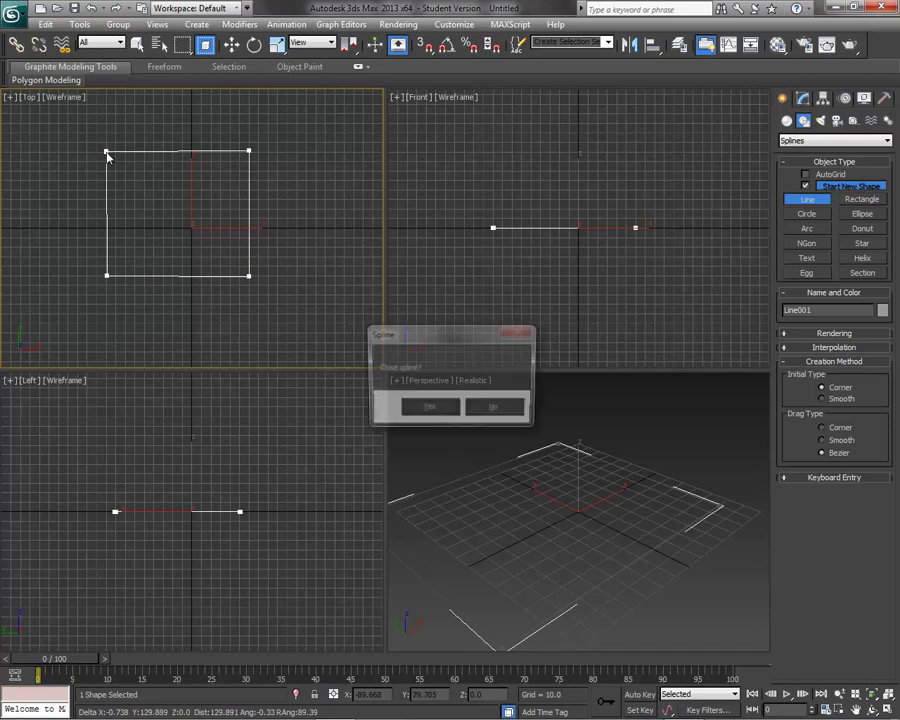
left_click(427, 409)
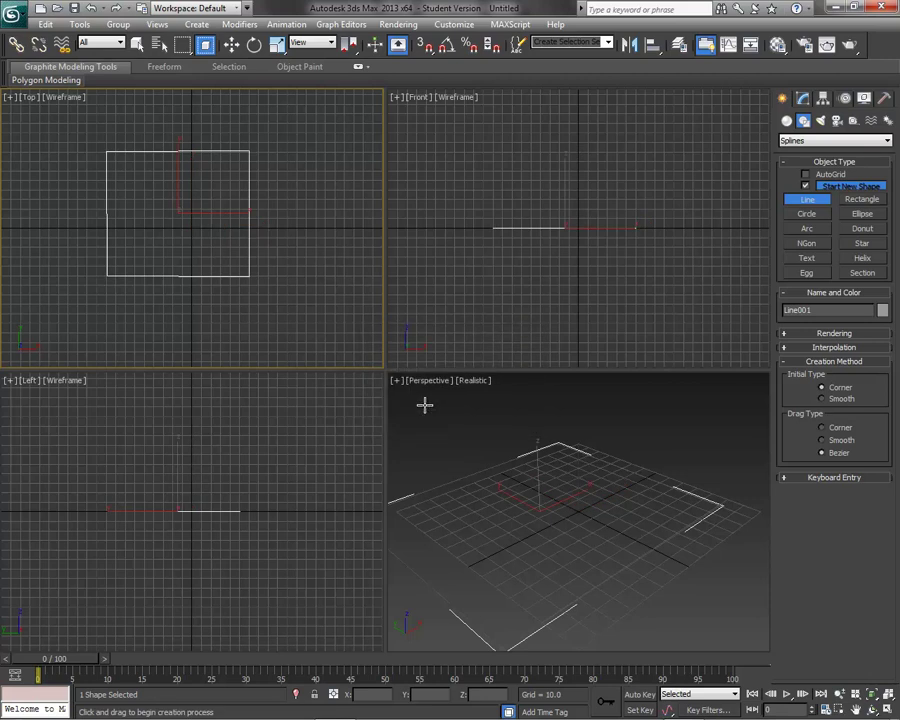
Draw Circle001 with radius 38.099 centred inside the square in the Top view.
left_click(231, 46)
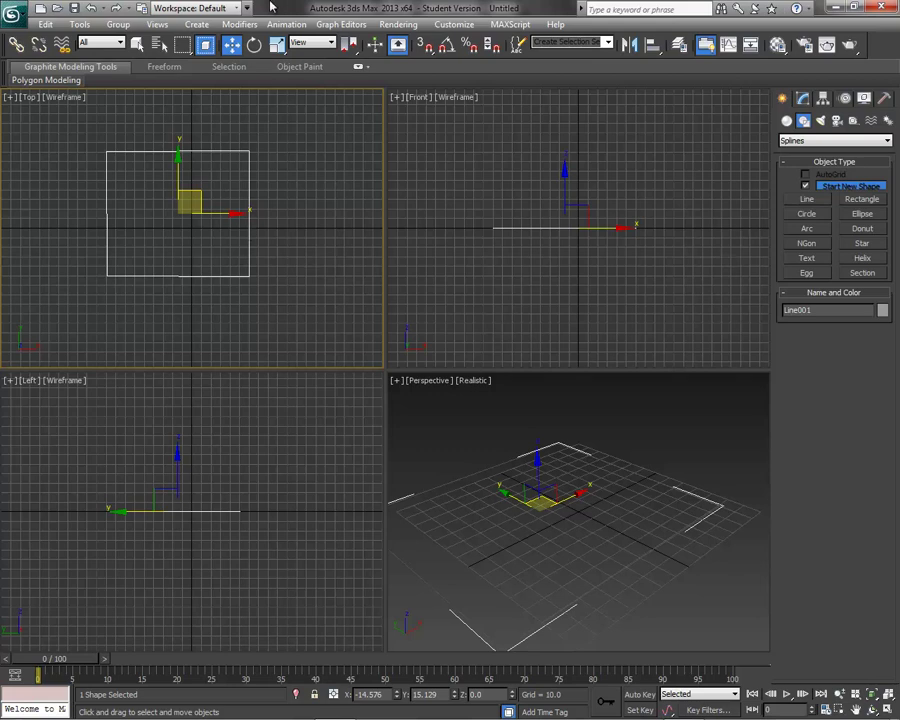
left_click(195, 25)
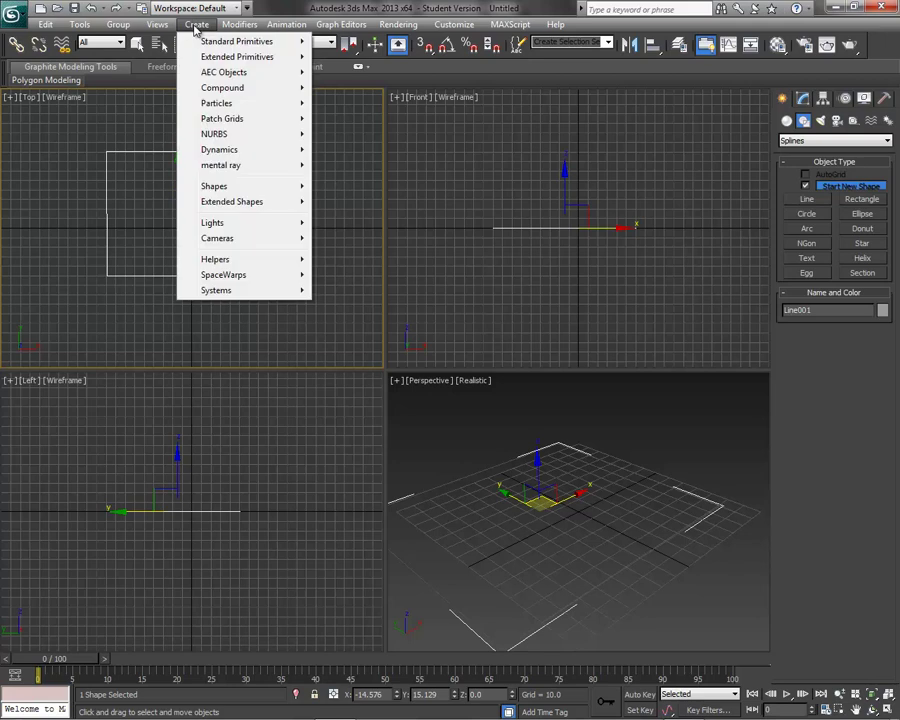
mouse_move(240, 186)
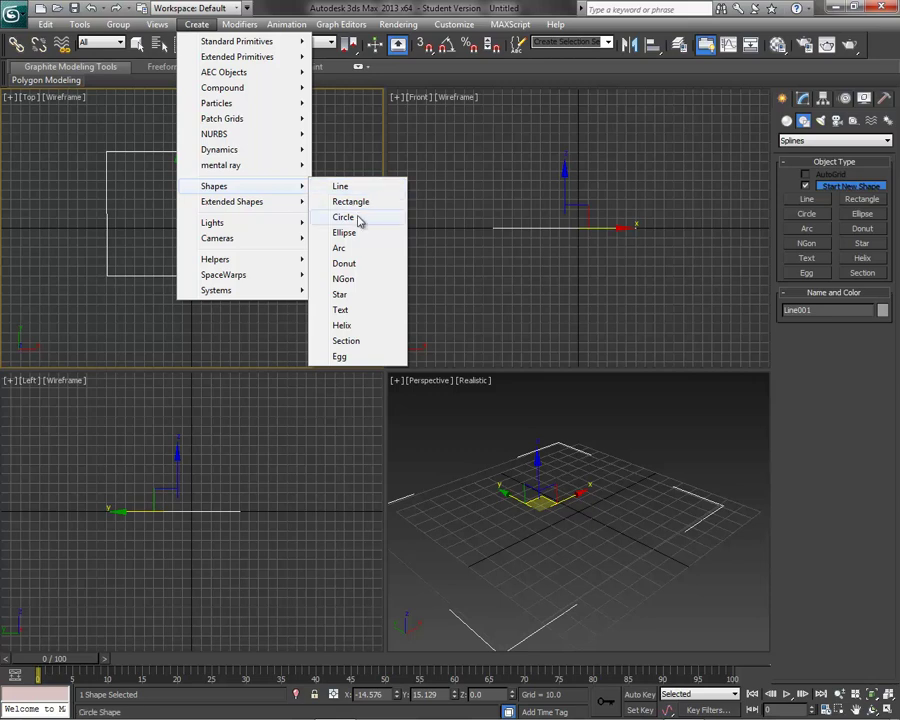
left_click(359, 219)
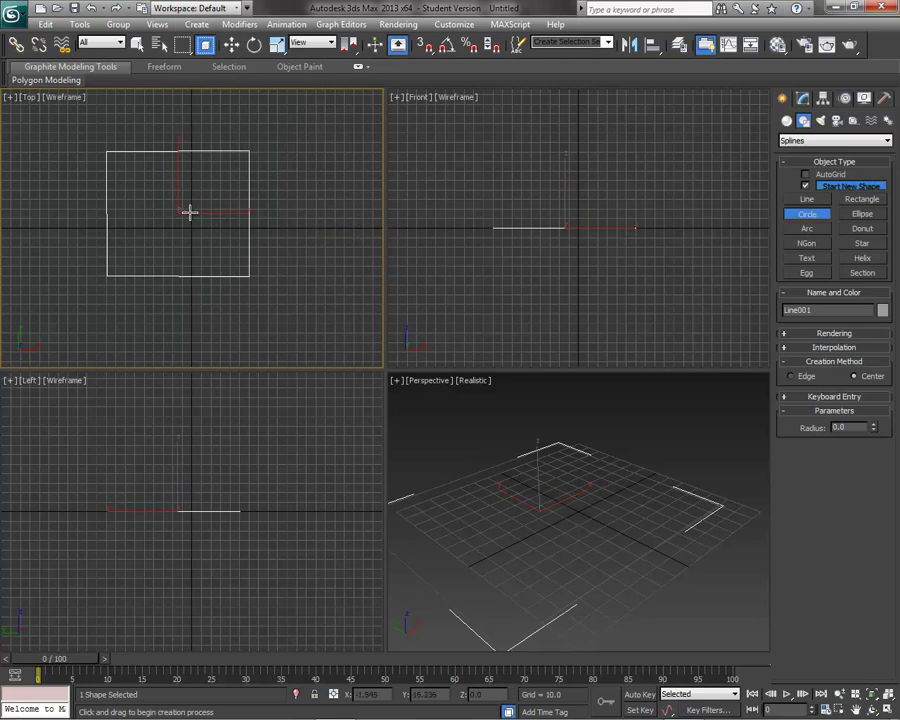
left_click_drag(180, 208, 205, 233)
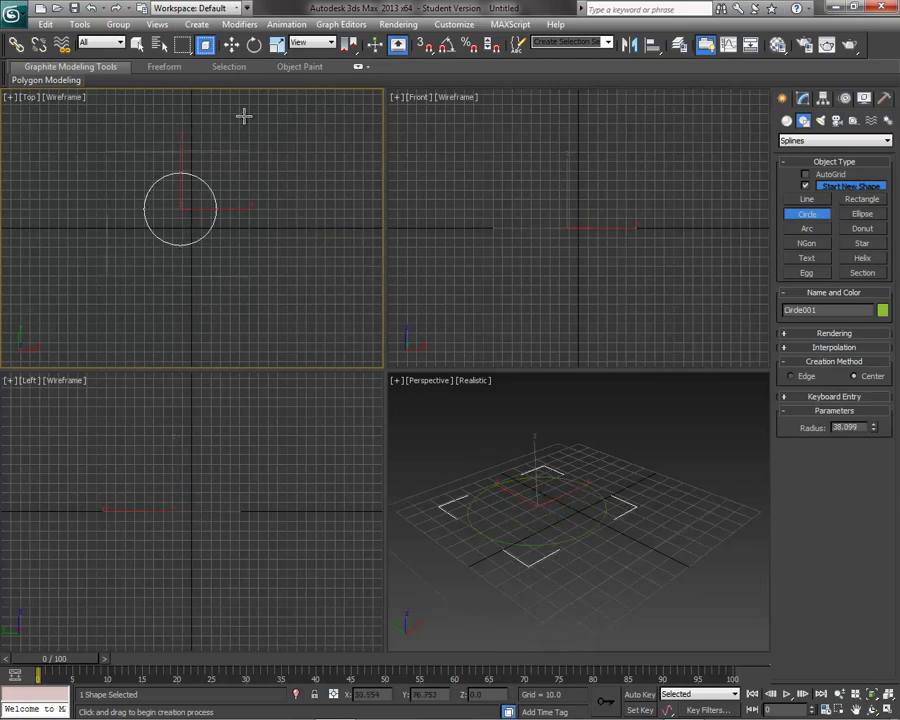
Give the square outline a blue object colour.
left_click(231, 44)
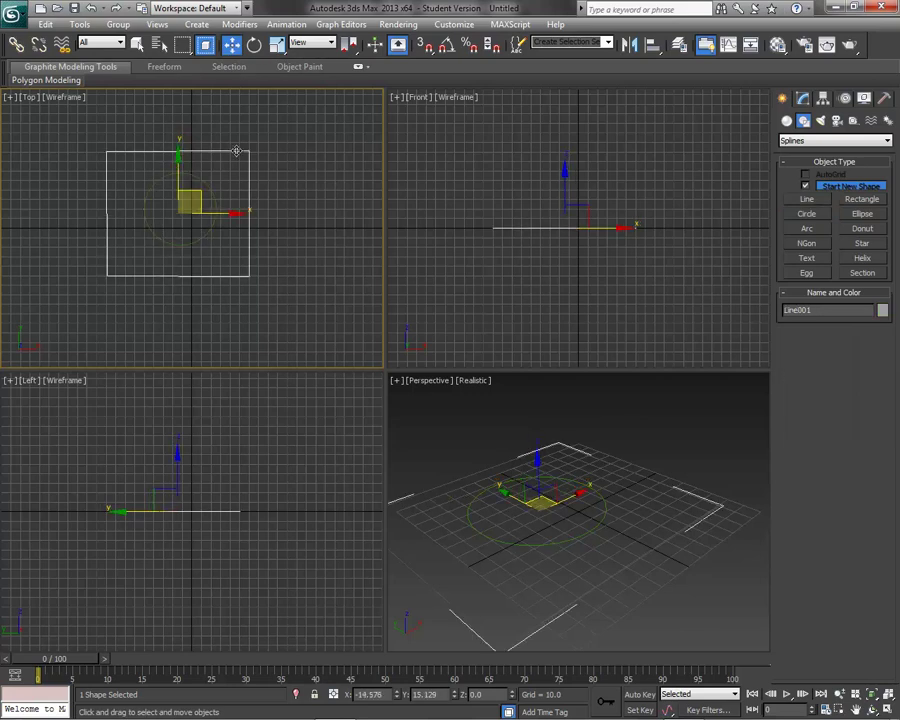
left_click(881, 310)
left_click(773, 210)
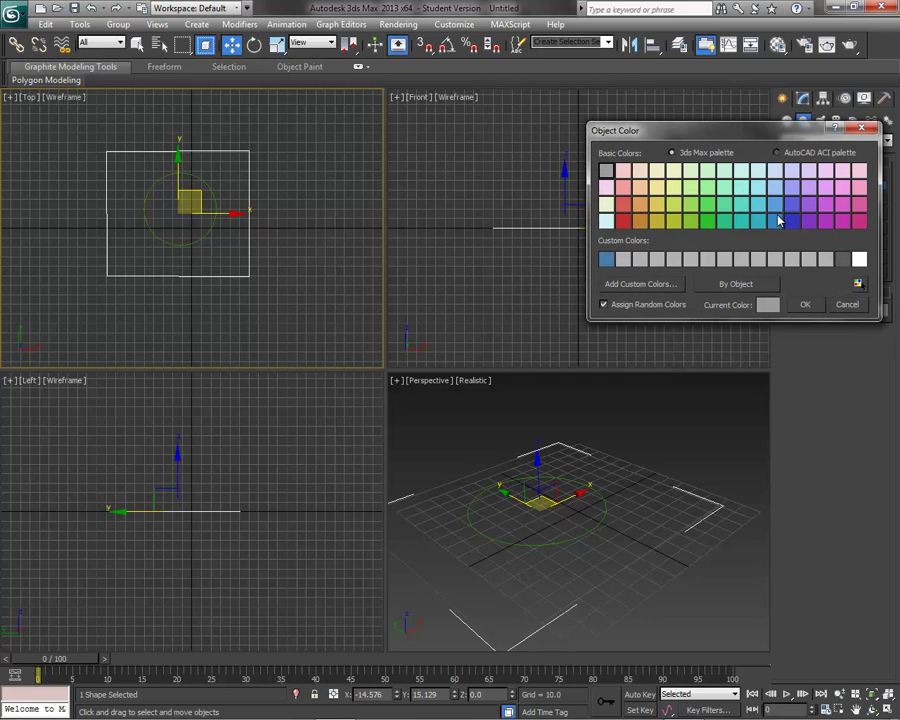
left_click(805, 304)
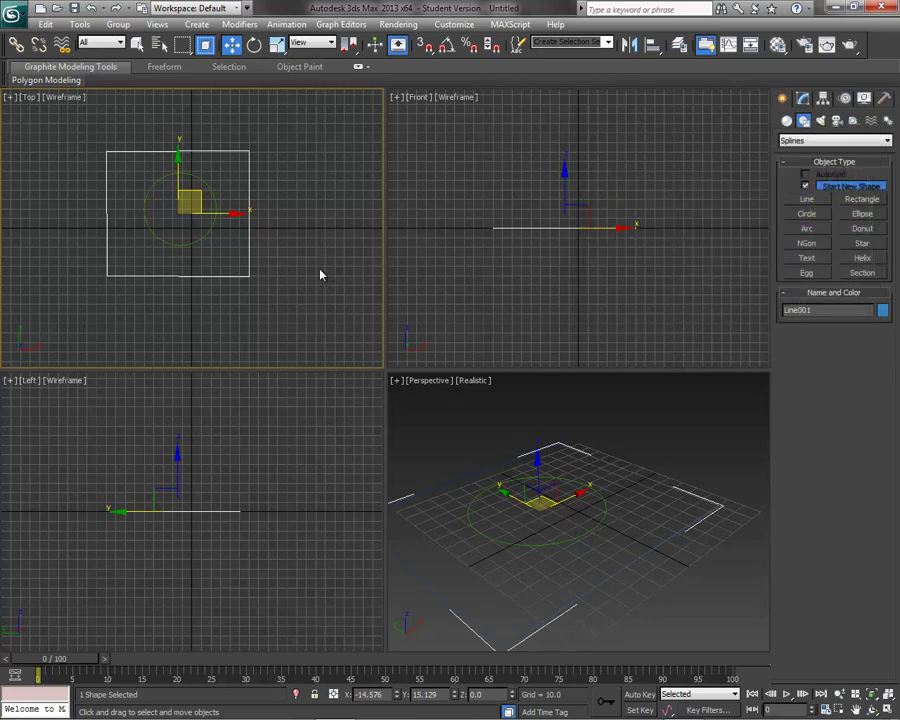
left_click(320, 272)
Hide the viewport grid with G, ending in the Perspective view.
left_click(536, 275)
left_click(285, 396)
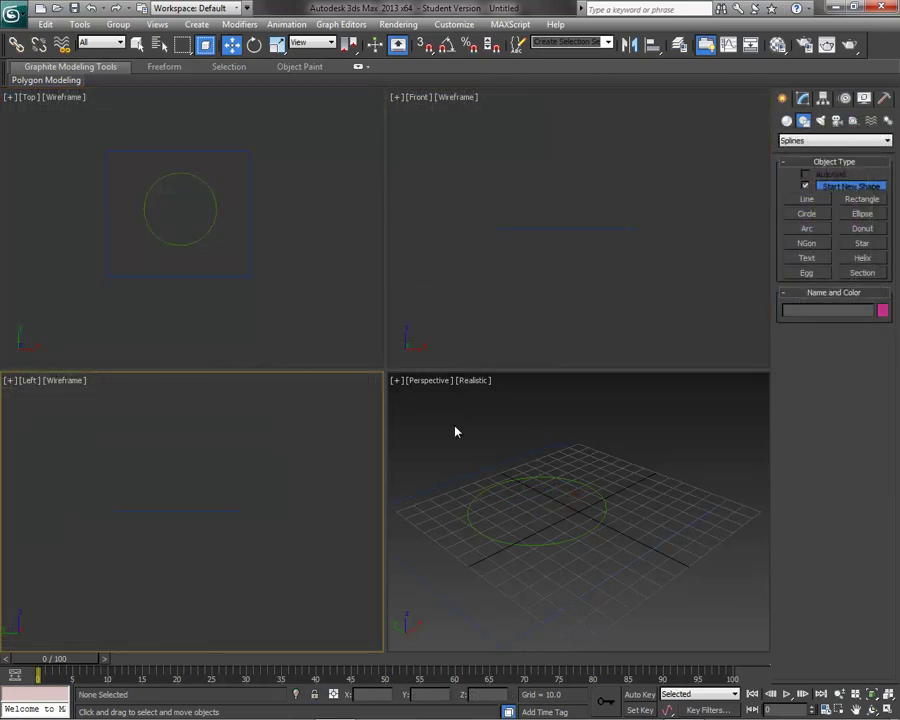
left_click(686, 503)
key("g")
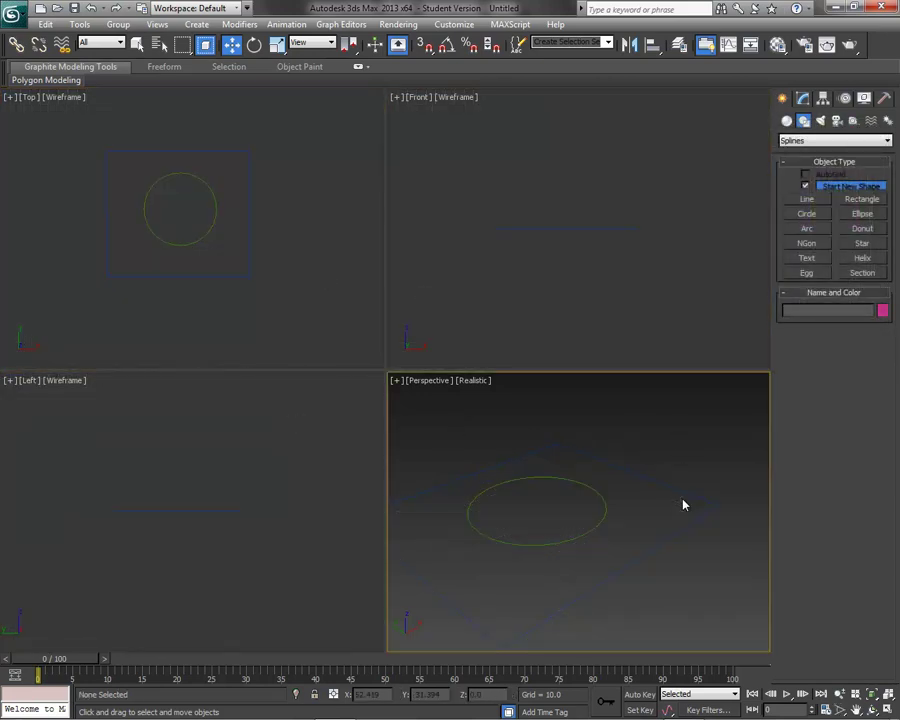
Change the square outline's colour to light blue, then select the circle.
left_click(249, 220)
left_click(883, 310)
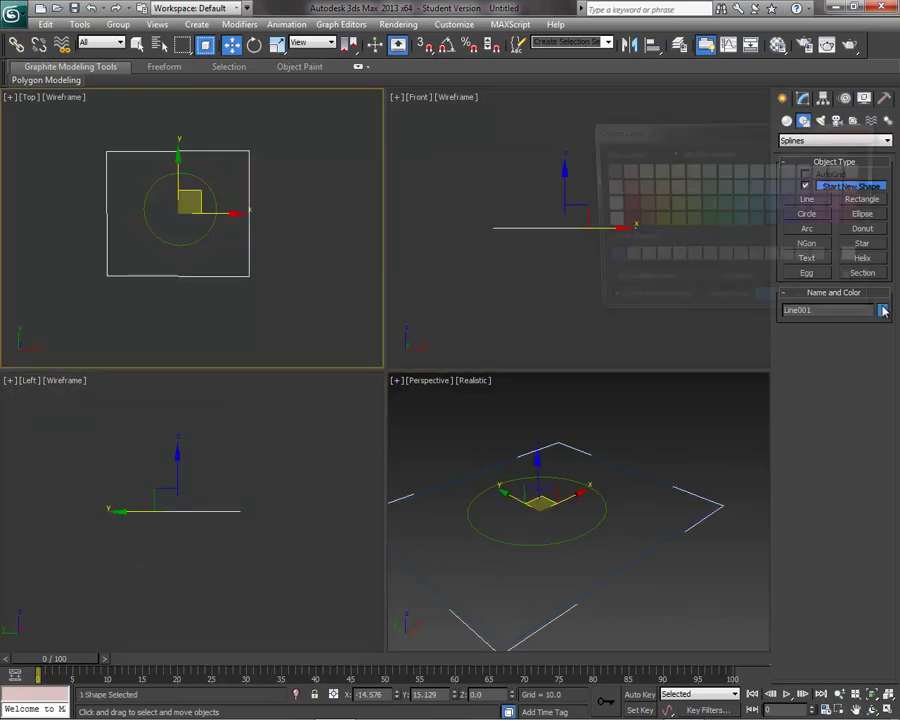
left_click(776, 187)
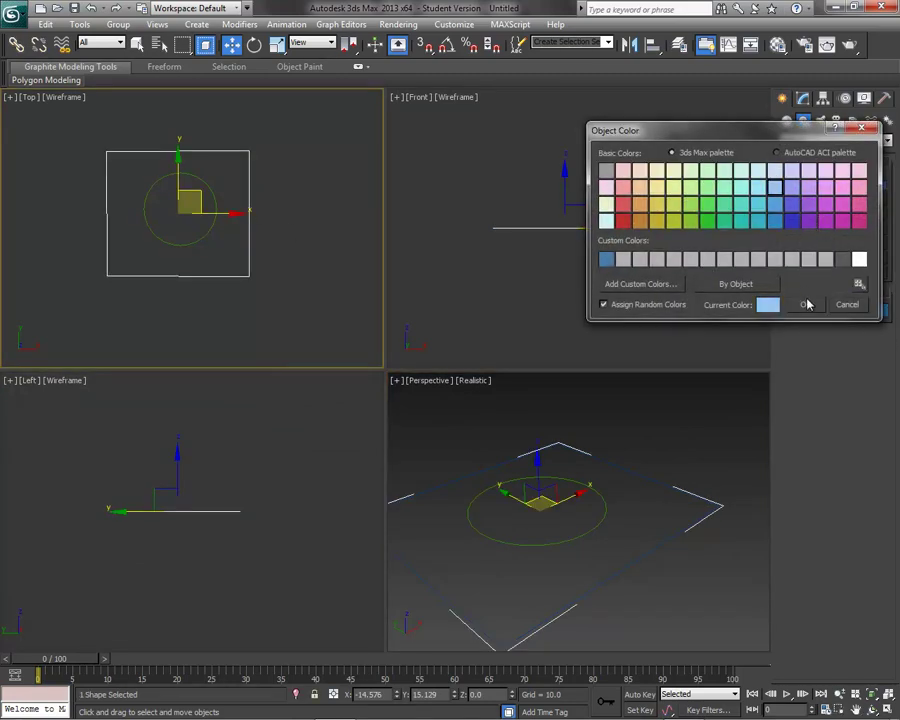
left_click(804, 304)
left_click(317, 237)
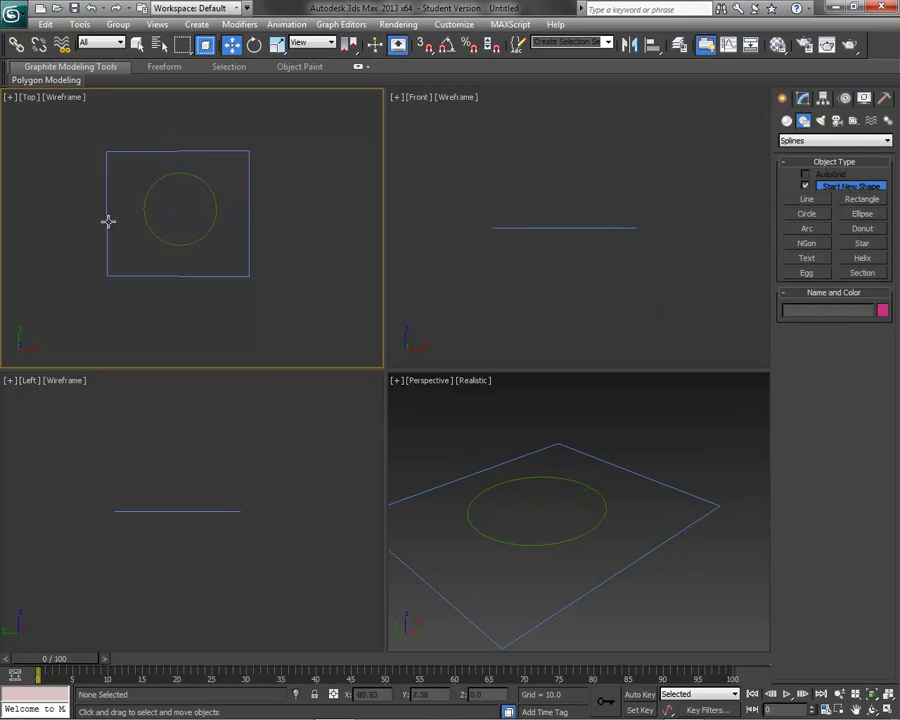
left_click(189, 243)
left_click(184, 274)
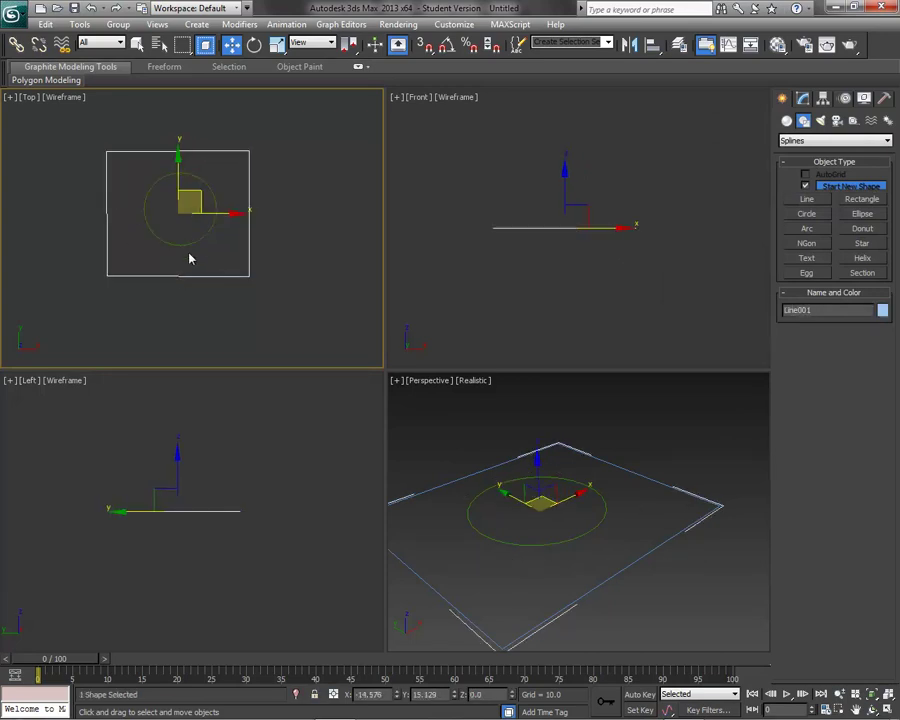
left_click(193, 242)
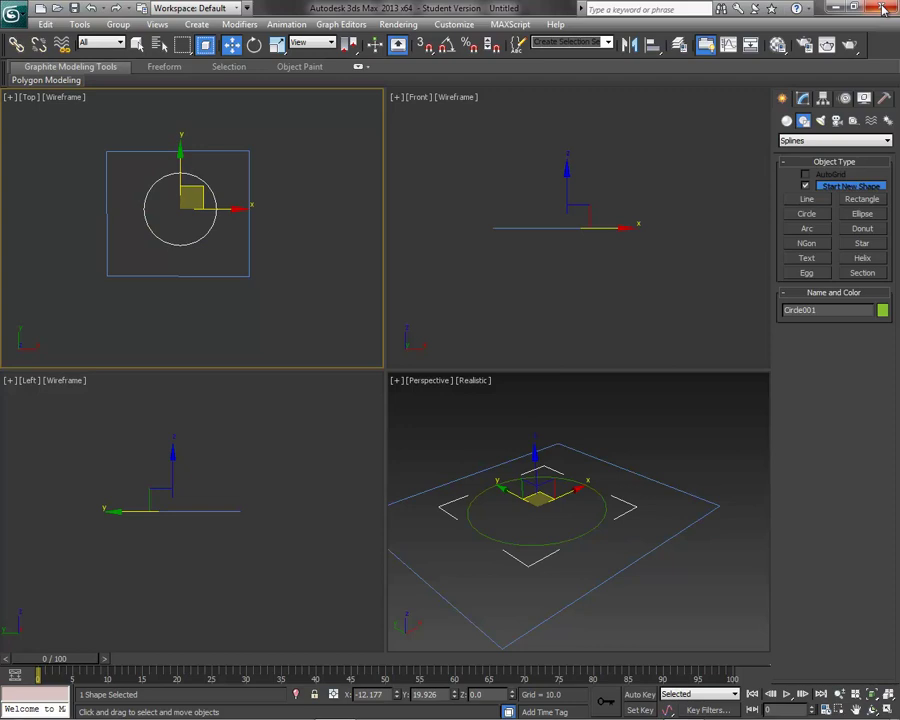
Attach the circle to Line001 using Attach in the Modify panel's Geometry rollout.
left_click(802, 99)
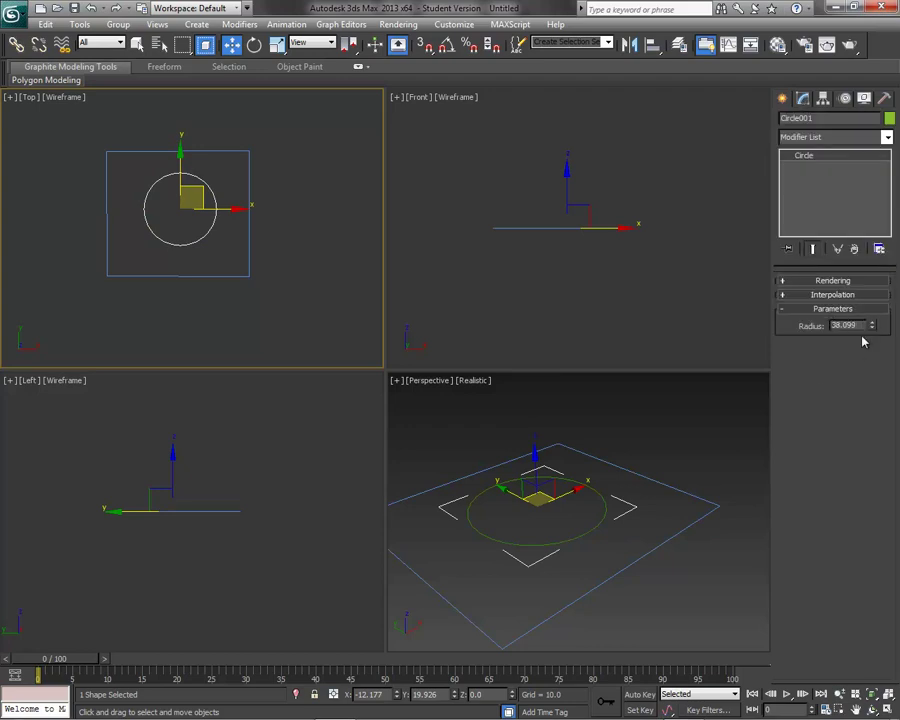
left_click(240, 276)
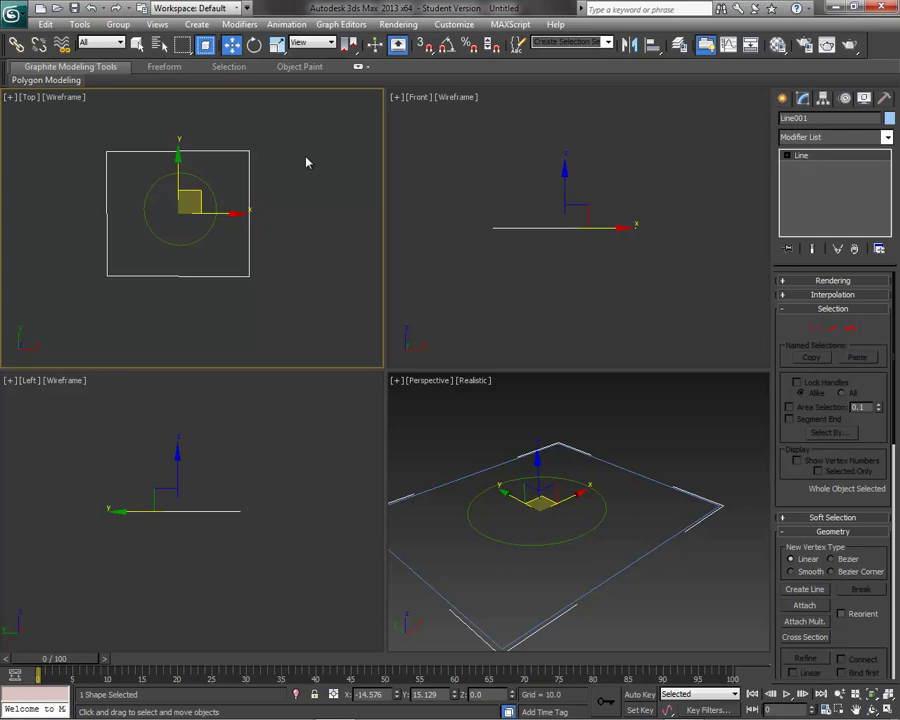
left_click(805, 606)
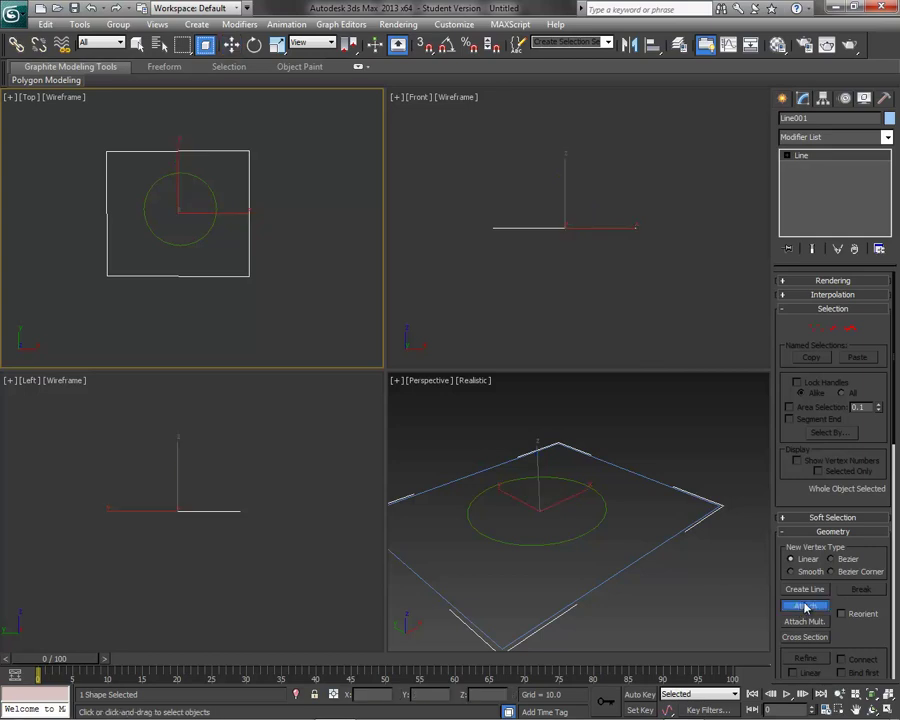
left_click(214, 196)
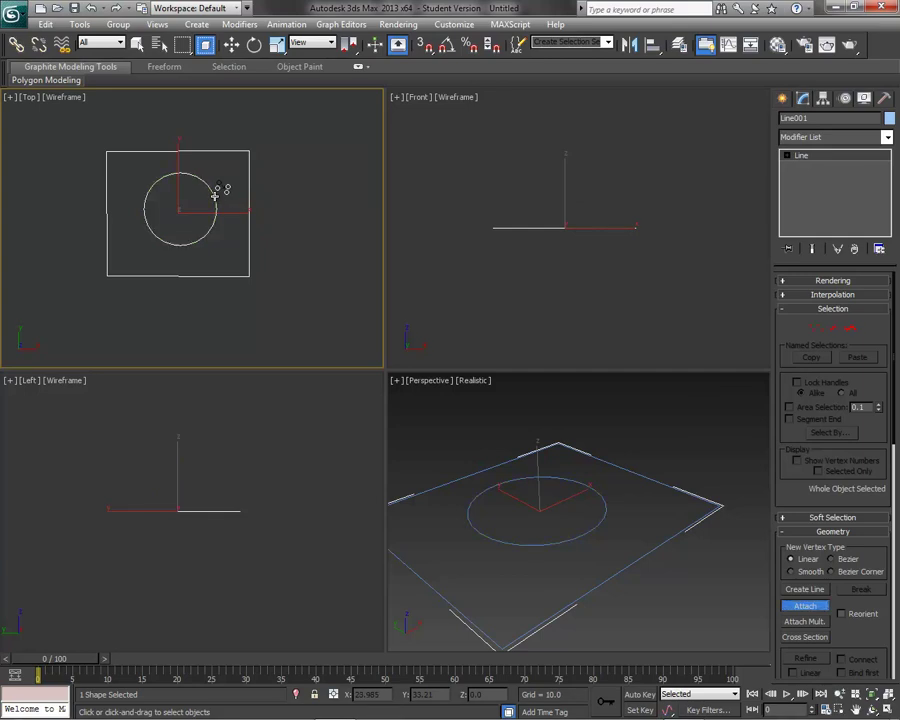
left_click(231, 44)
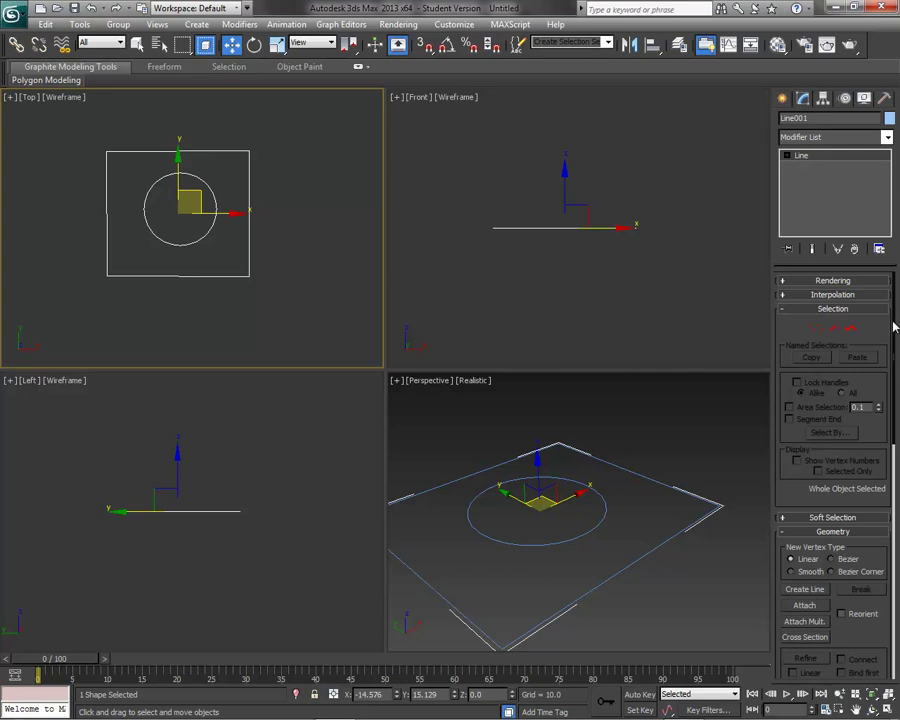
Add an Extrude modifier to Line001 and set its Amount to 35.
mouse_move(895, 321)
left_mouse_down()
mouse_move(897, 580)
mouse_move(878, 322)
left_mouse_up()
left_click(816, 138)
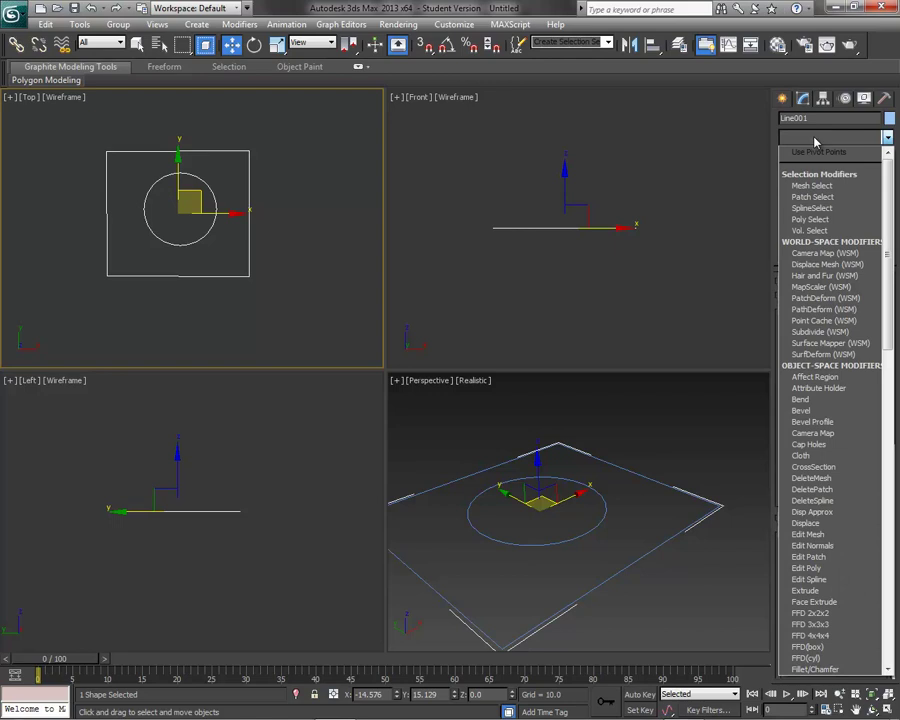
left_click(815, 594)
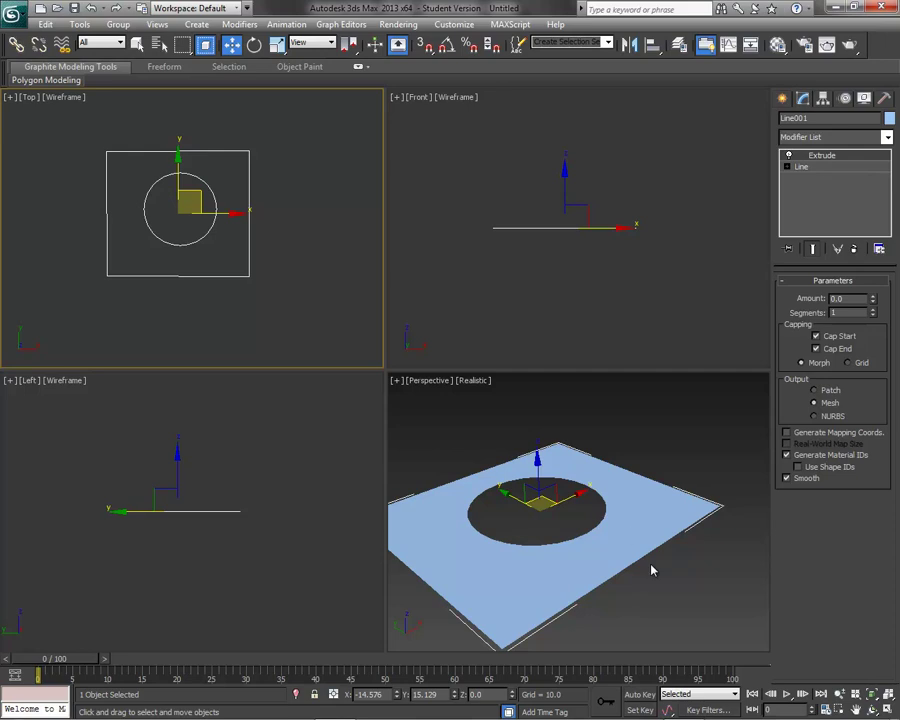
mouse_move(666, 570)
middle_mouse_down("alt")
mouse_move(639, 466)
mouse_move(625, 454)
mouse_move(675, 562)
middle_mouse_up("alt")
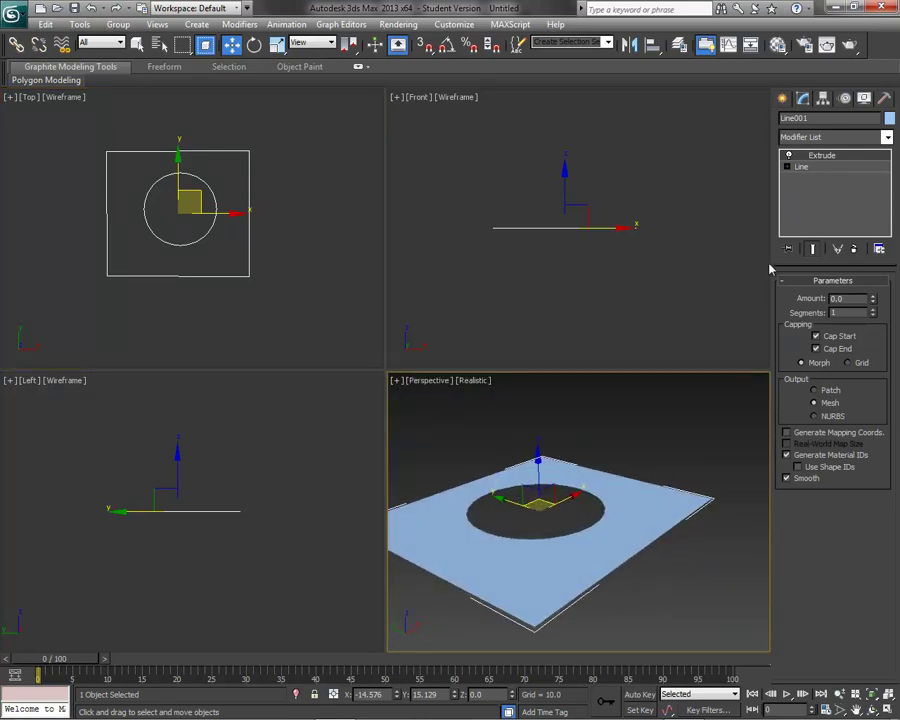
left_click_drag(873, 298, 859, 248)
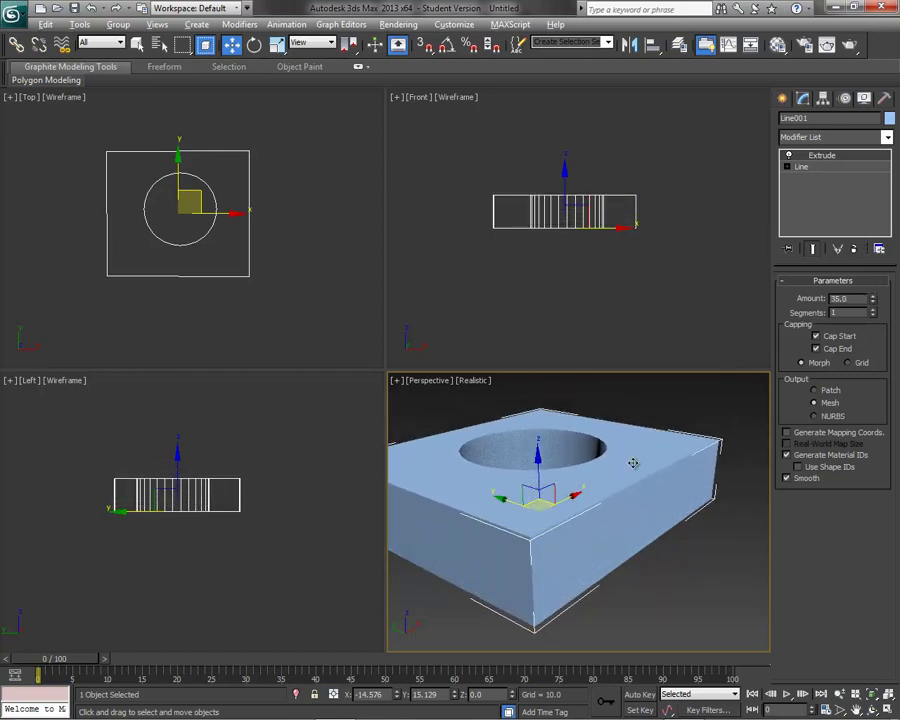
middle_click_drag(635, 461, 614, 474, "alt")
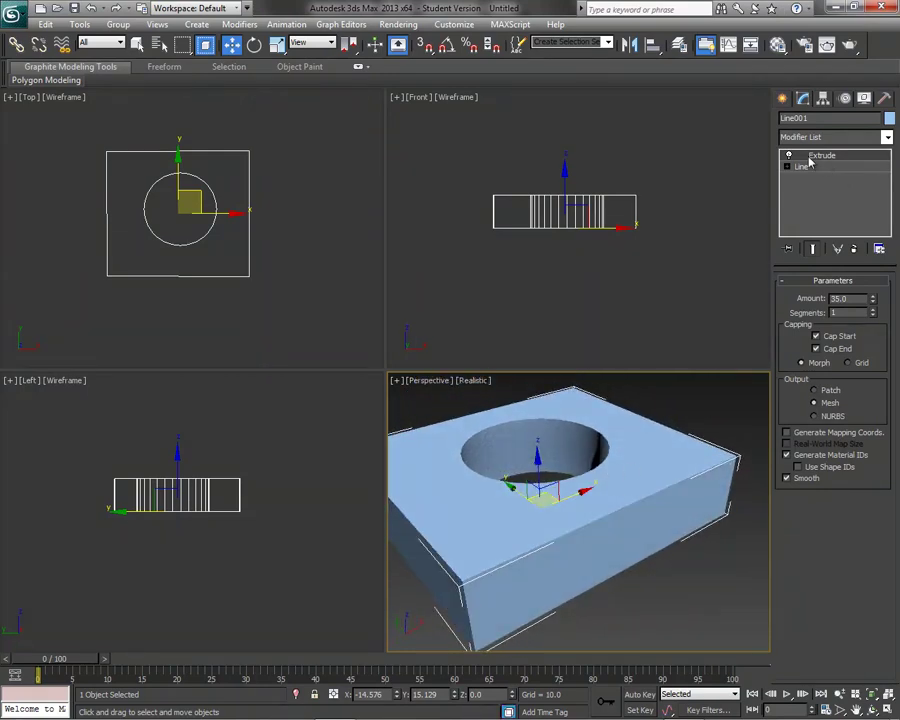
Add a Bevel modifier with Level 1 height 33 and Level 2 enabled at height 31.
left_click(855, 251)
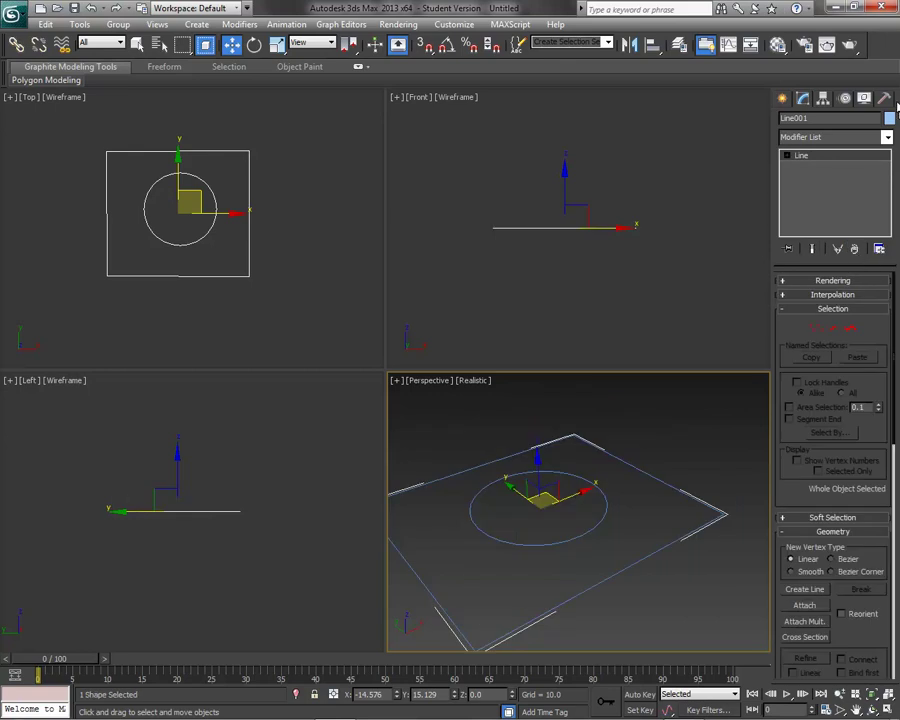
left_click(887, 137)
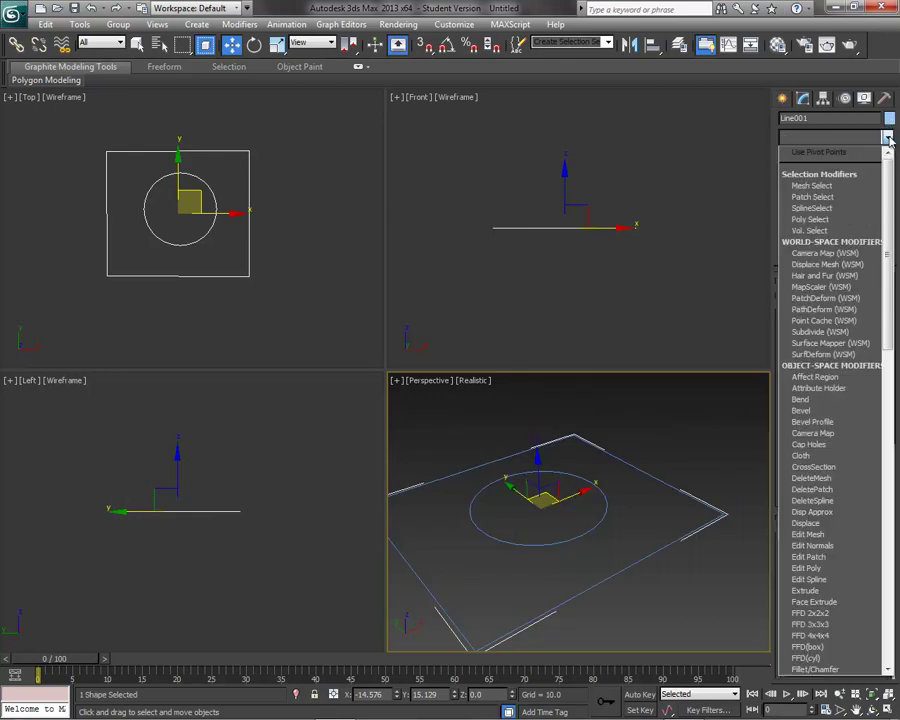
left_click(829, 411)
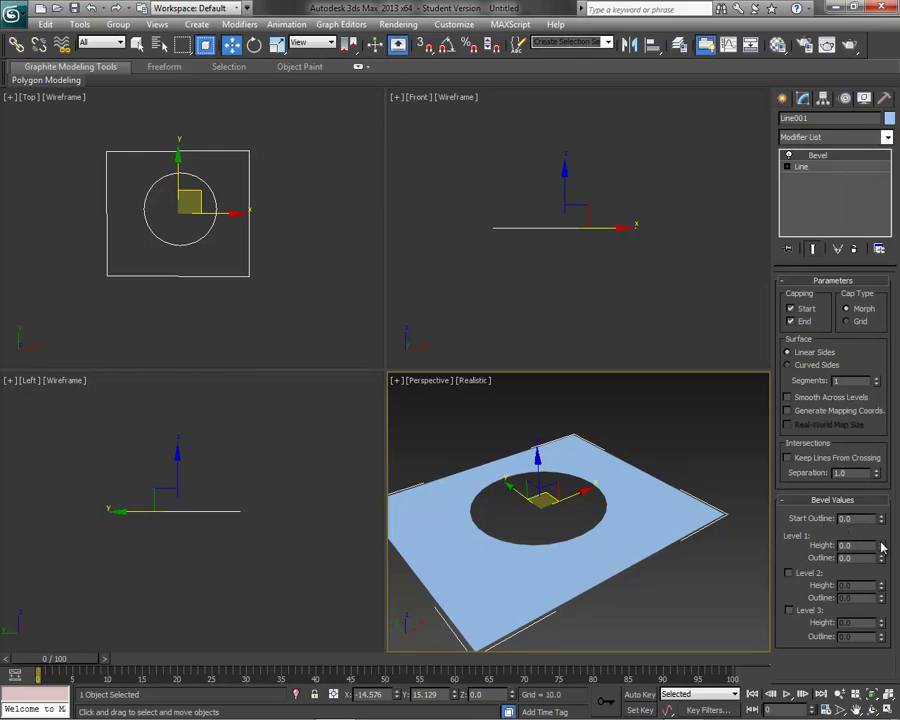
left_click_drag(881, 546, 884, 593)
left_click(789, 573)
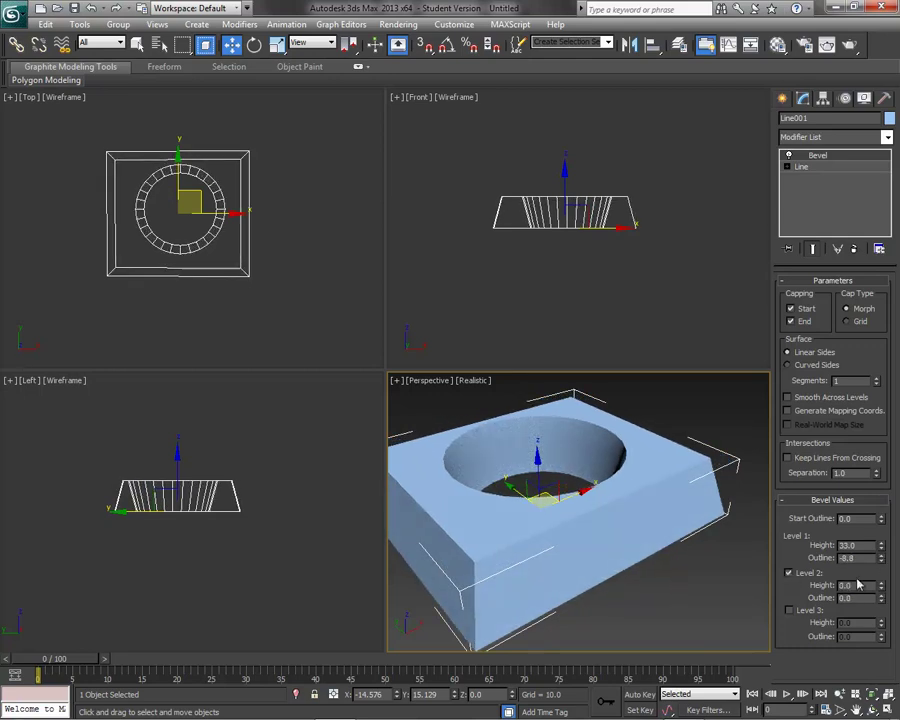
left_click_drag(881, 592, 881, 562)
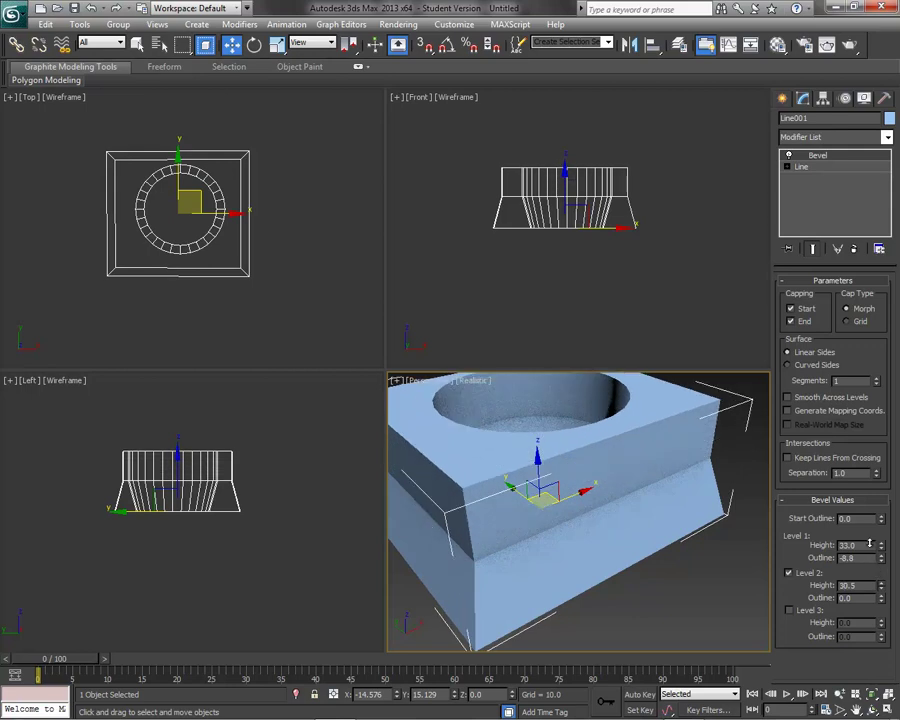
middle_click_drag(691, 542, 703, 573, "alt")
Enable bevel Level 3 with height 55.5 and outline 17.6.
scroll(680, 571, "down", 5)
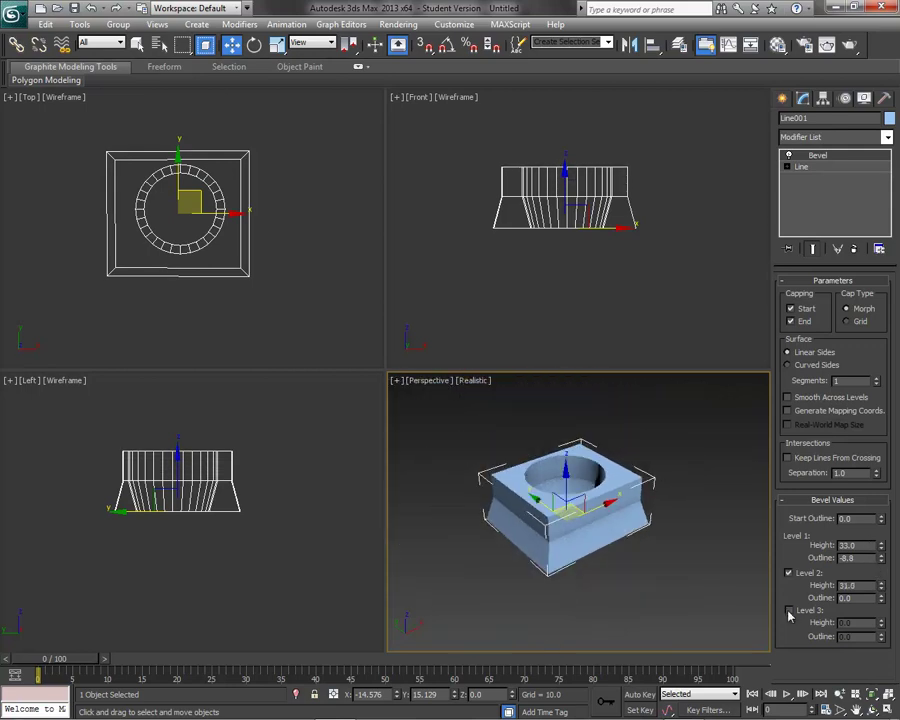
left_click(789, 610)
left_click_drag(881, 622, 870, 536)
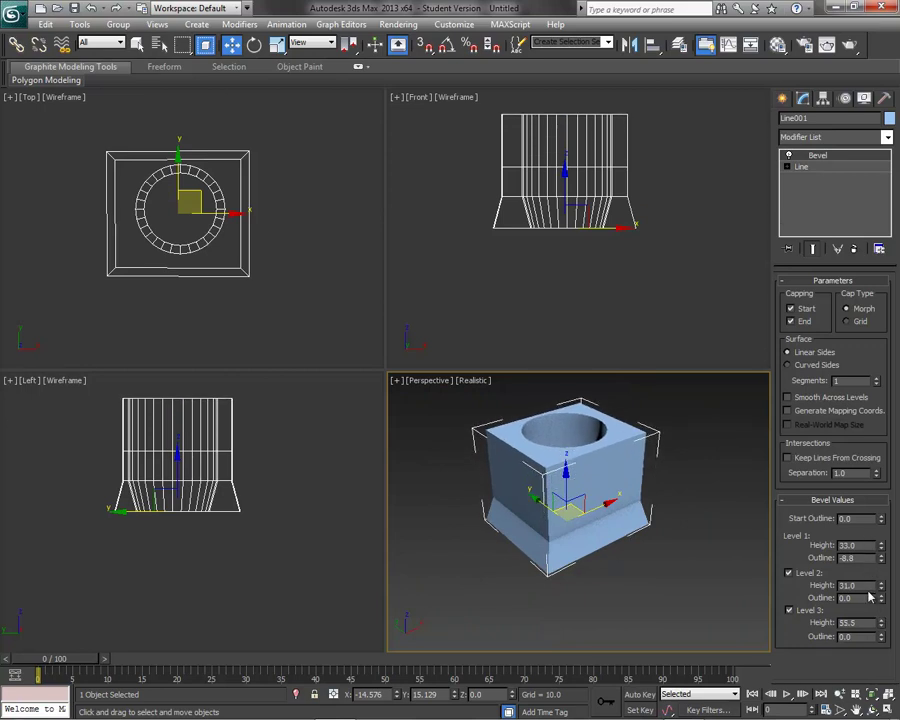
left_click_drag(883, 641, 857, 573)
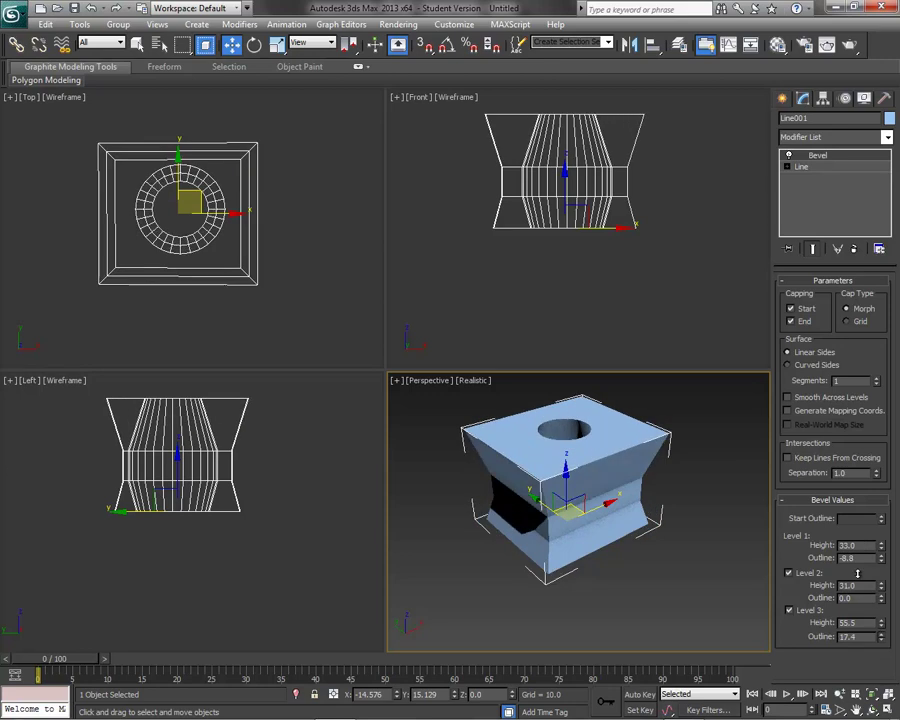
Give the bevel Curved Sides with 7 segments and orbit to inspect the block.
left_click(689, 563)
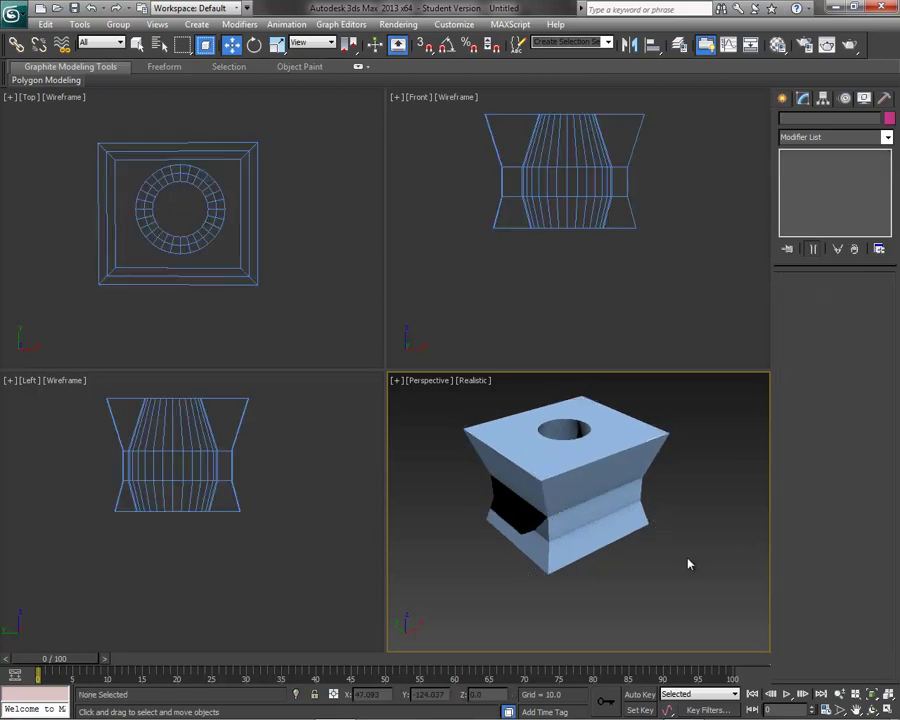
left_click(560, 455)
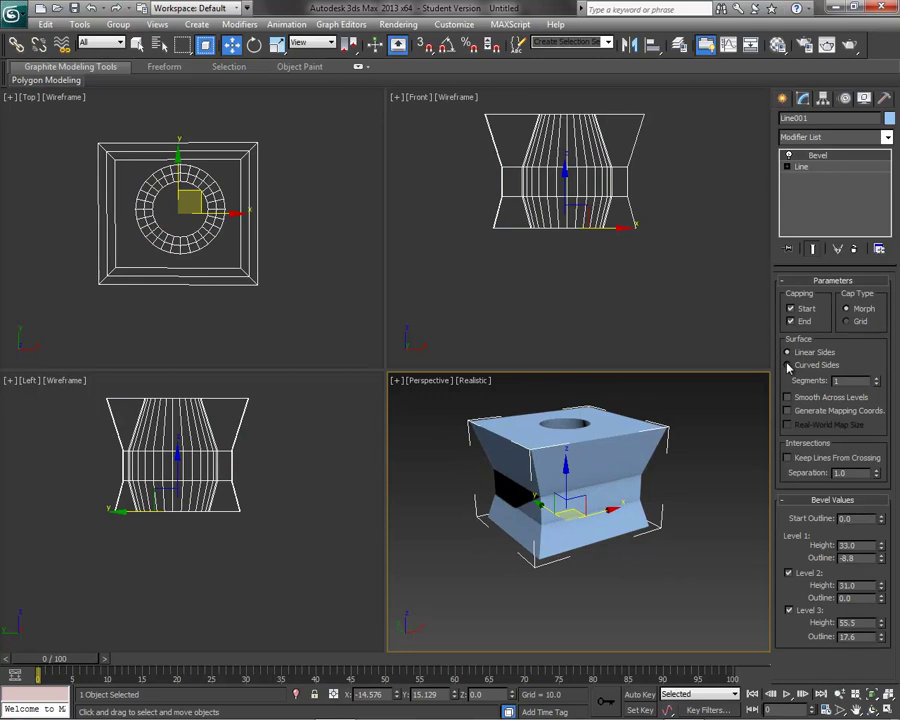
left_click_drag(876, 379, 876, 345)
scroll(663, 572, "up", 3)
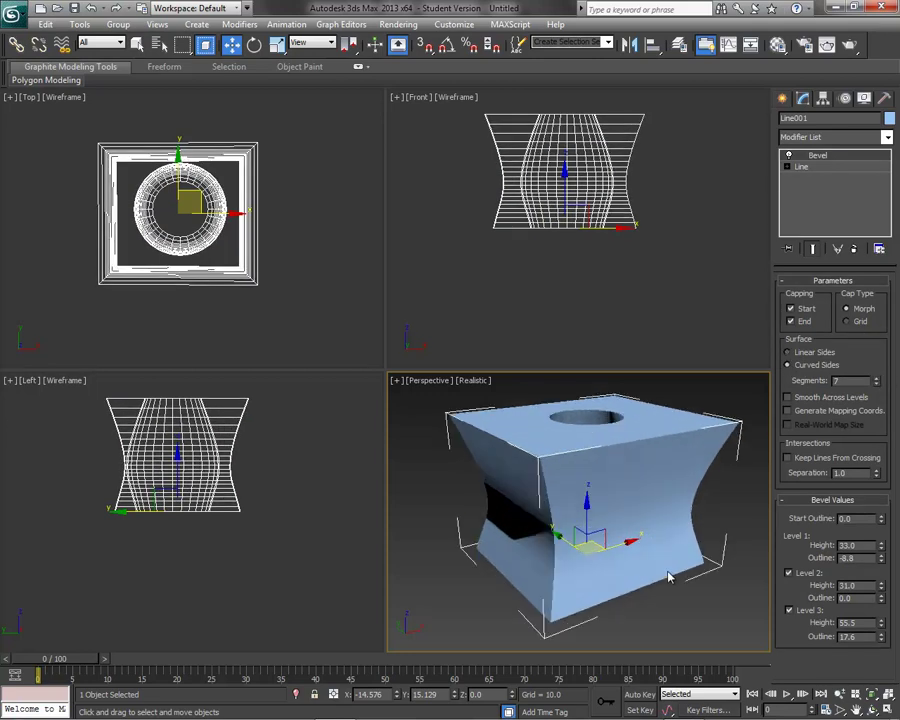
middle_click_drag(666, 568, 708, 543, "alt")
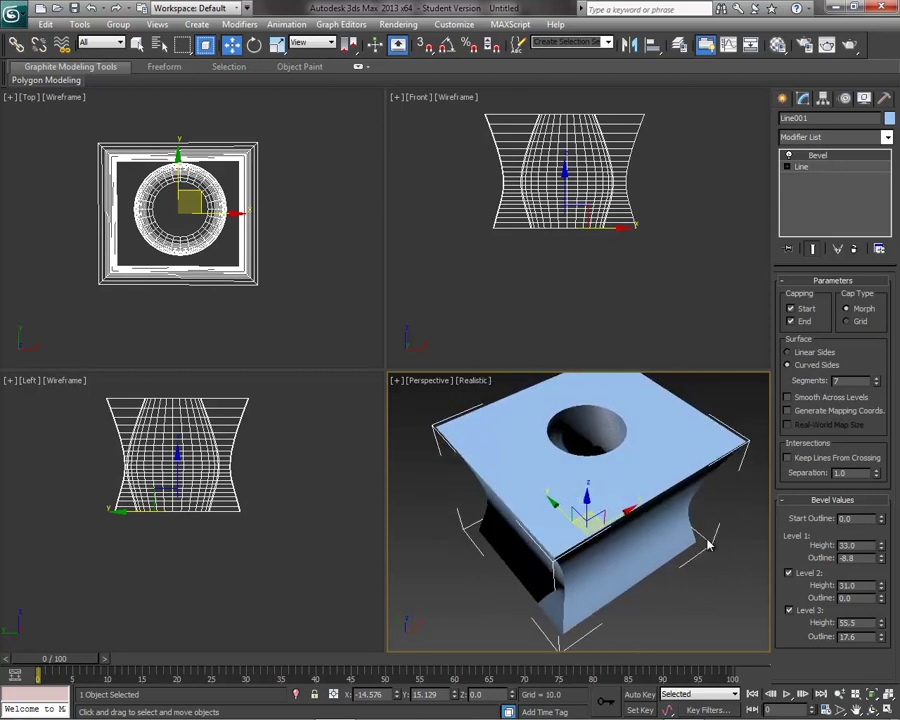
middle_click_drag(759, 428, 560, 480, "alt")
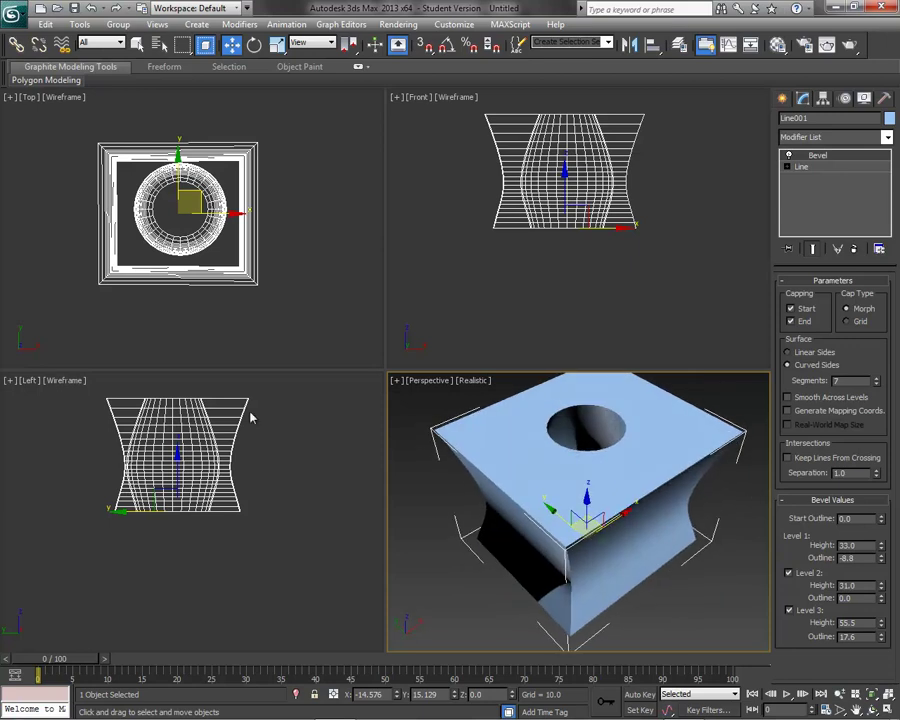
Delete the bevelled block and draw a large circle (radius 95.44) and a small centred circle.
key("Delete")
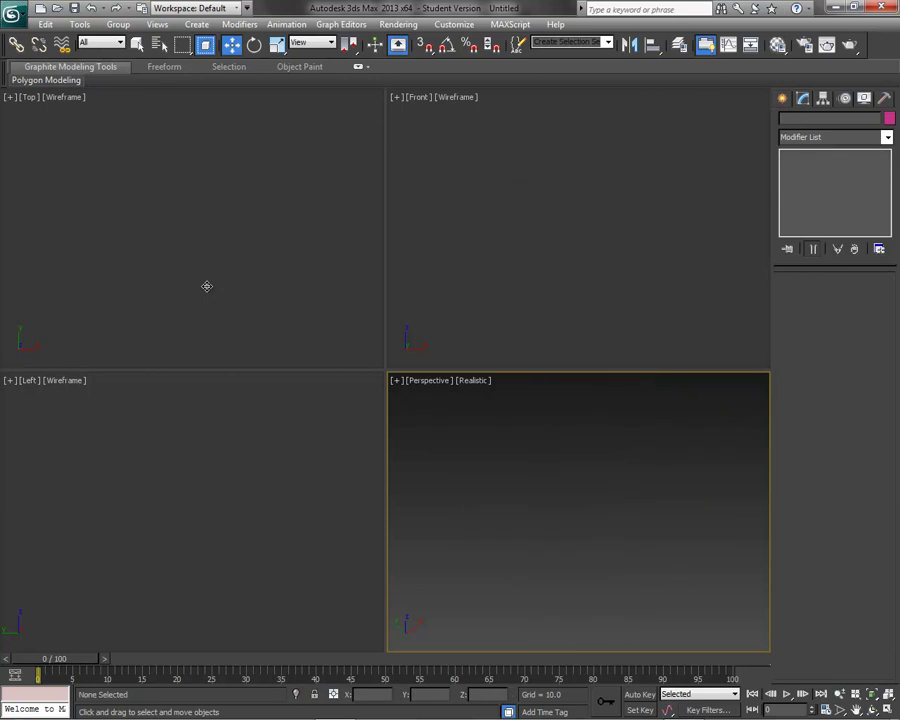
left_click(205, 26)
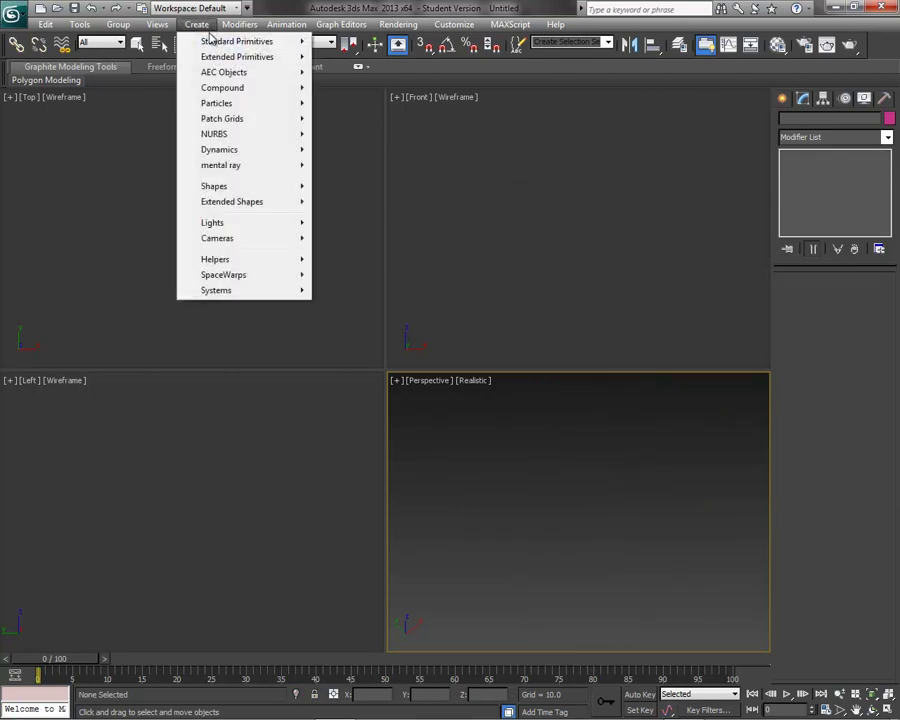
mouse_move(221, 188)
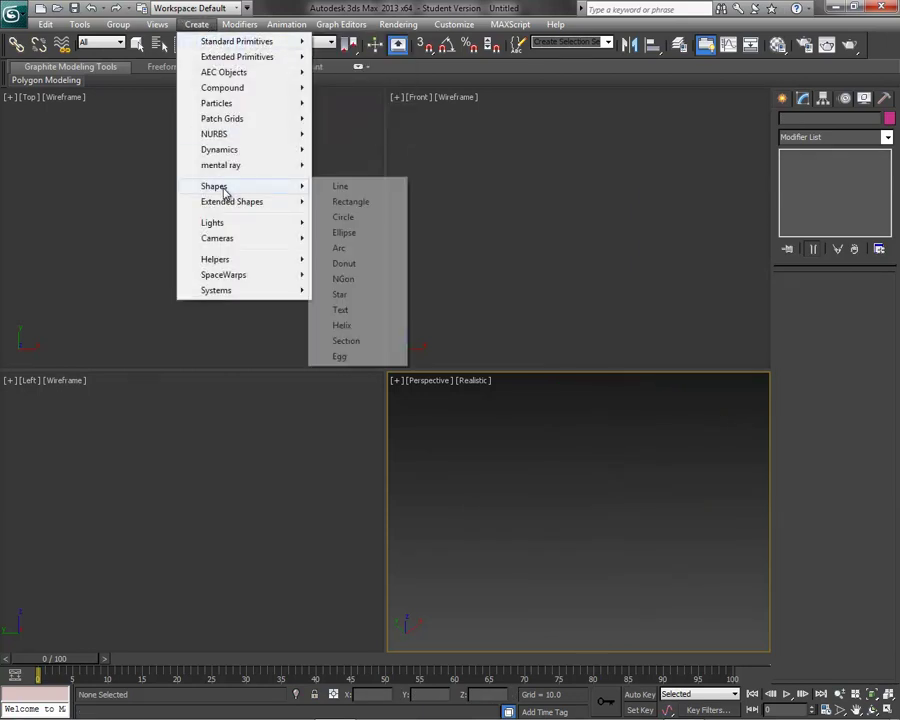
left_click(350, 216)
left_click(168, 204)
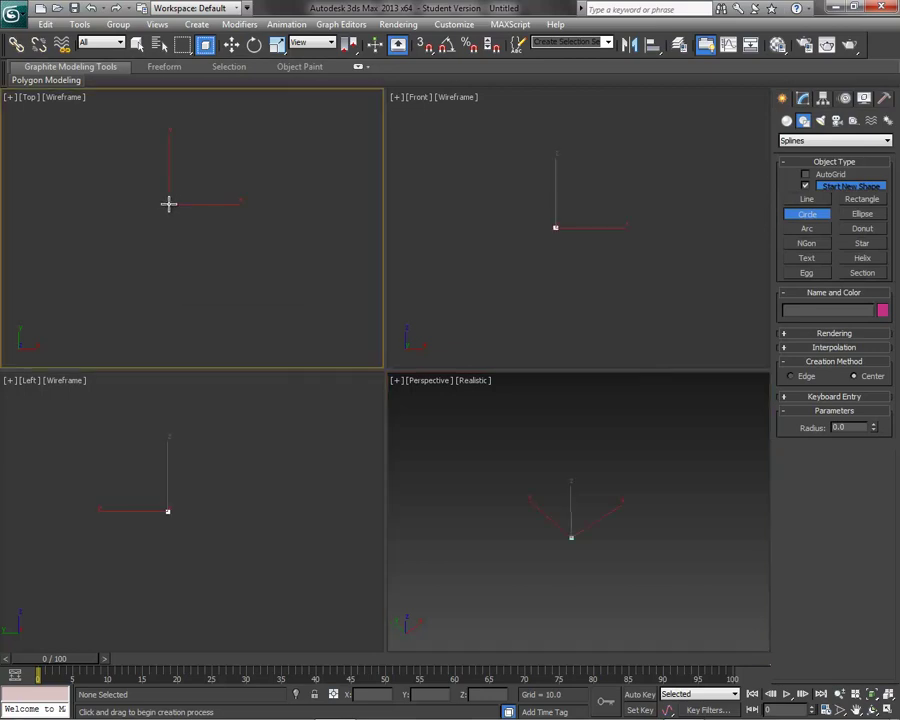
left_click_drag(168, 204, 217, 279)
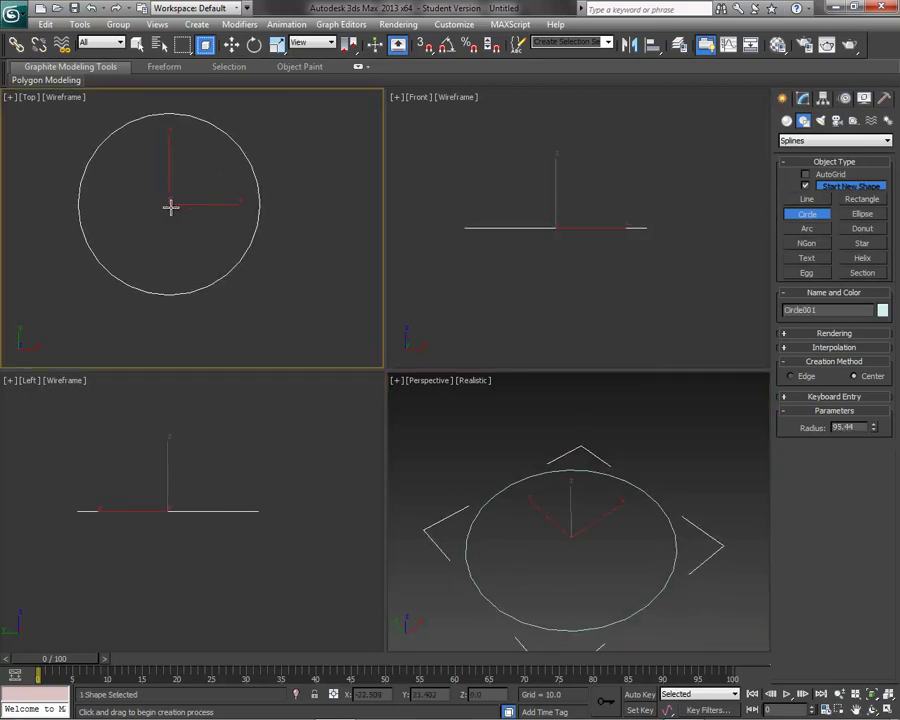
left_click_drag(169, 204, 175, 209)
left_click(231, 45)
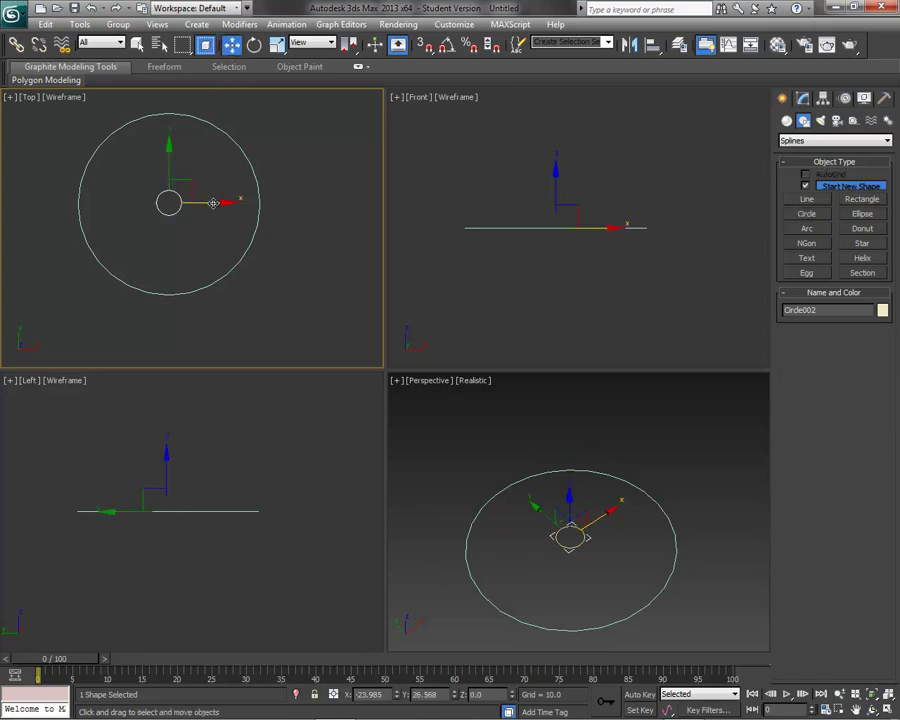
left_click(172, 199)
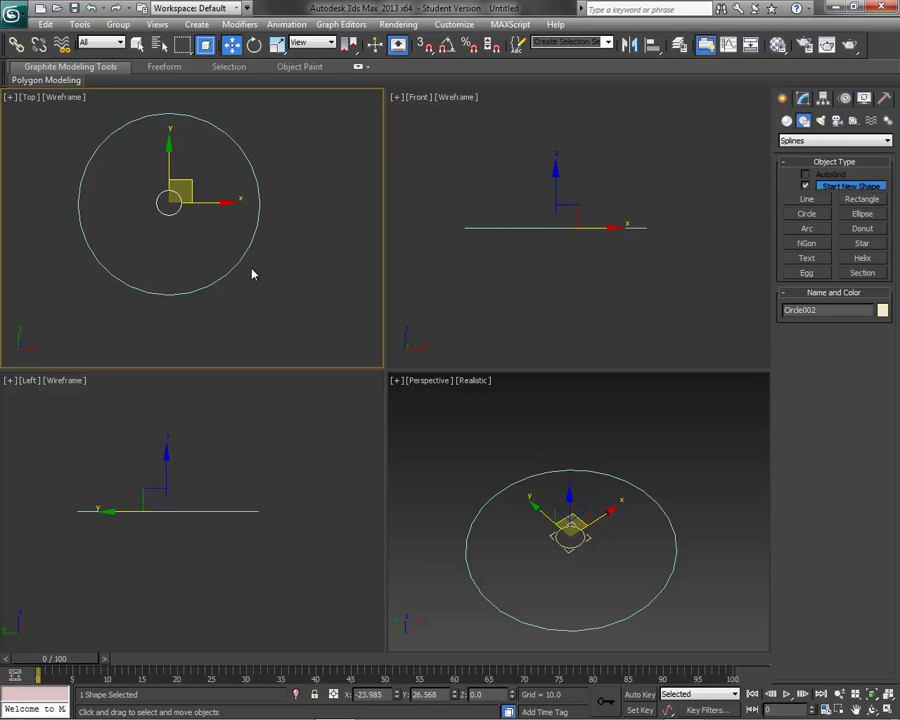
Rotate the small circle briefly, then show Circle002's parameters (radius 13.14) in Modify.
left_click(255, 45)
left_click_drag(183, 153, 249, 155)
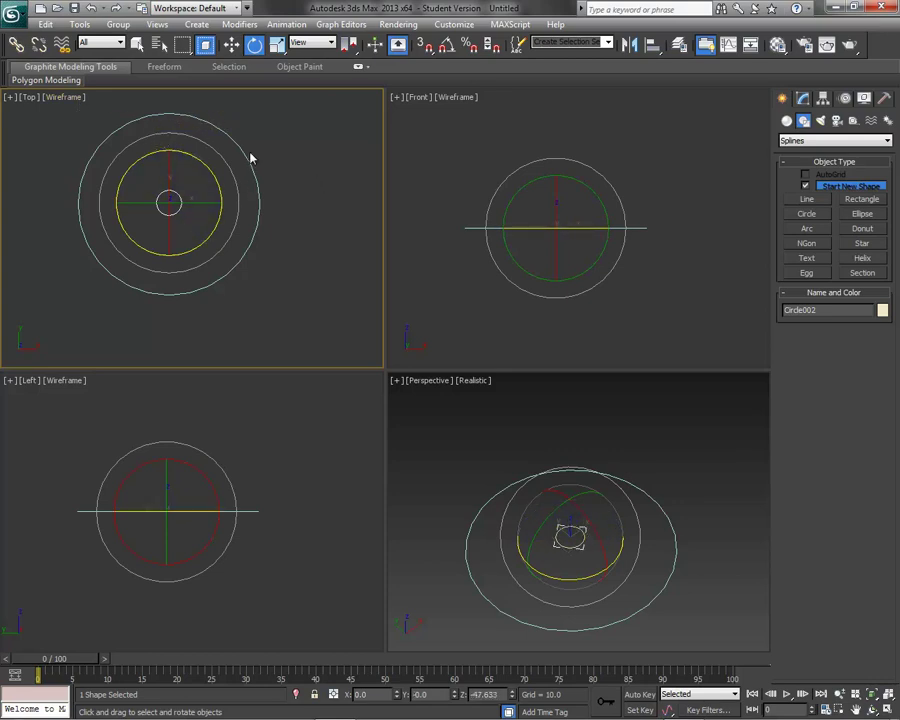
left_click(231, 45)
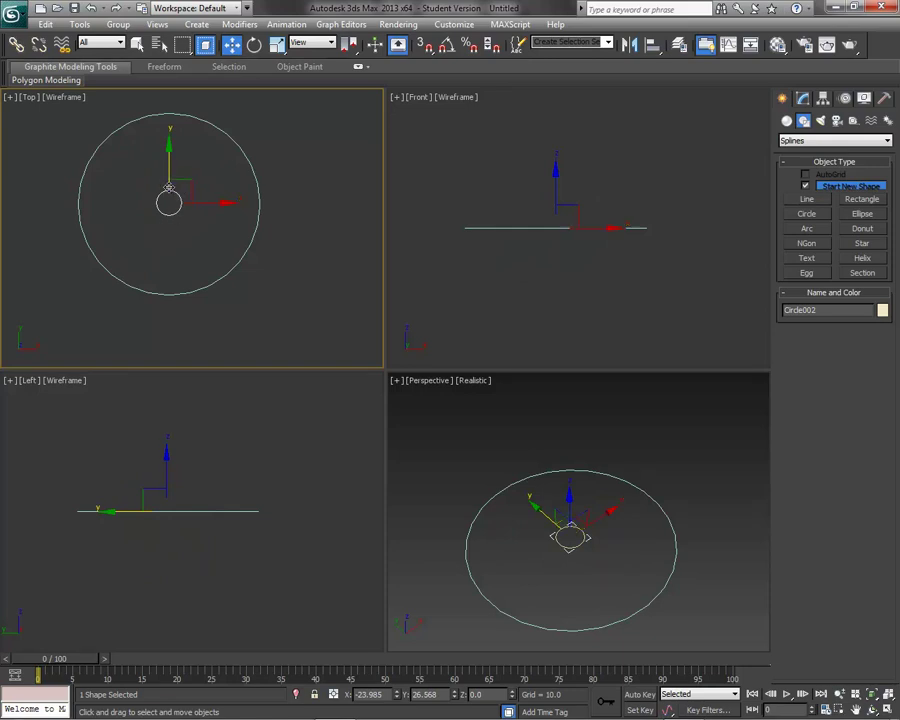
left_click(802, 98)
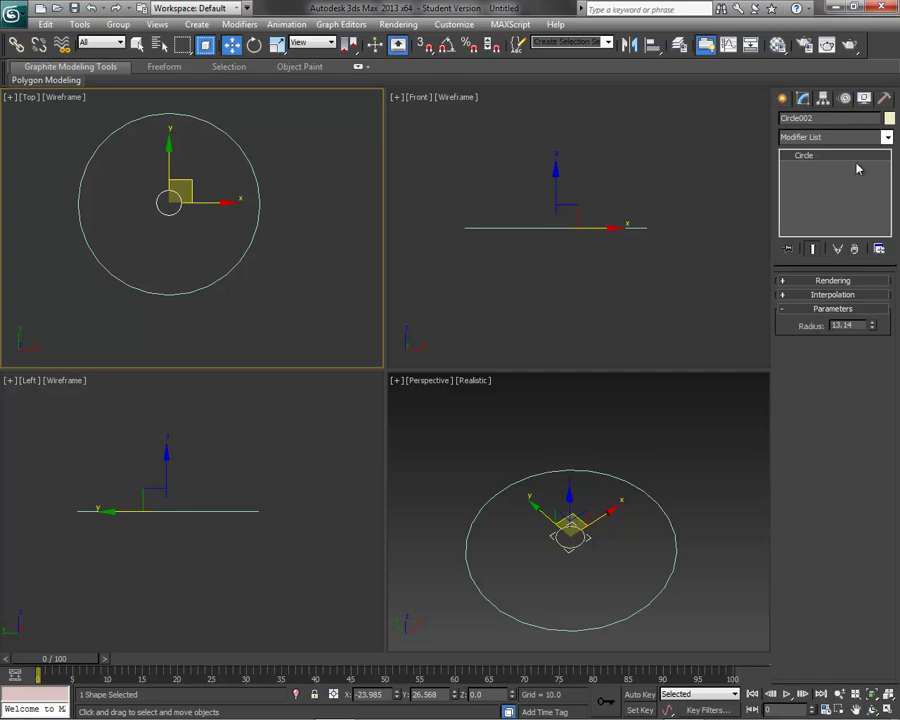
Add Edit Spline to Circle002 and move its spline right to about X 93.
left_click(887, 138)
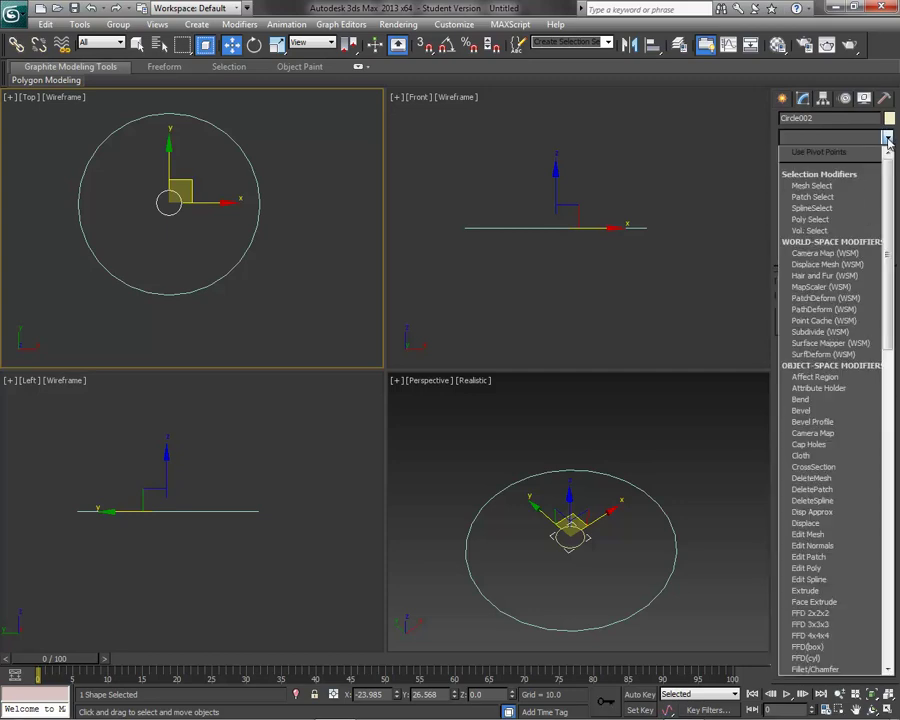
left_click(825, 580)
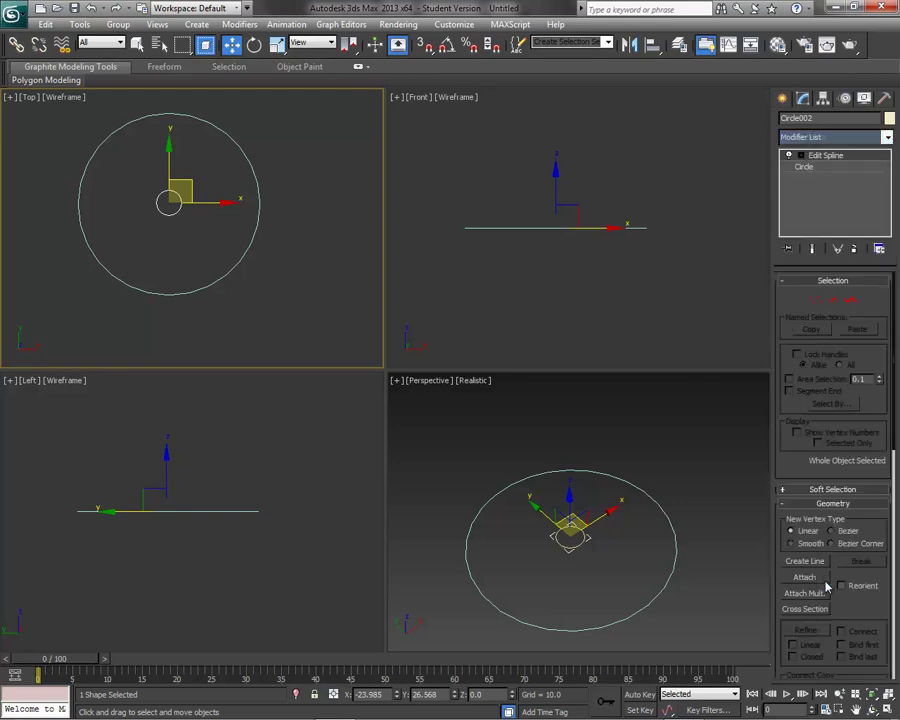
left_click(850, 300)
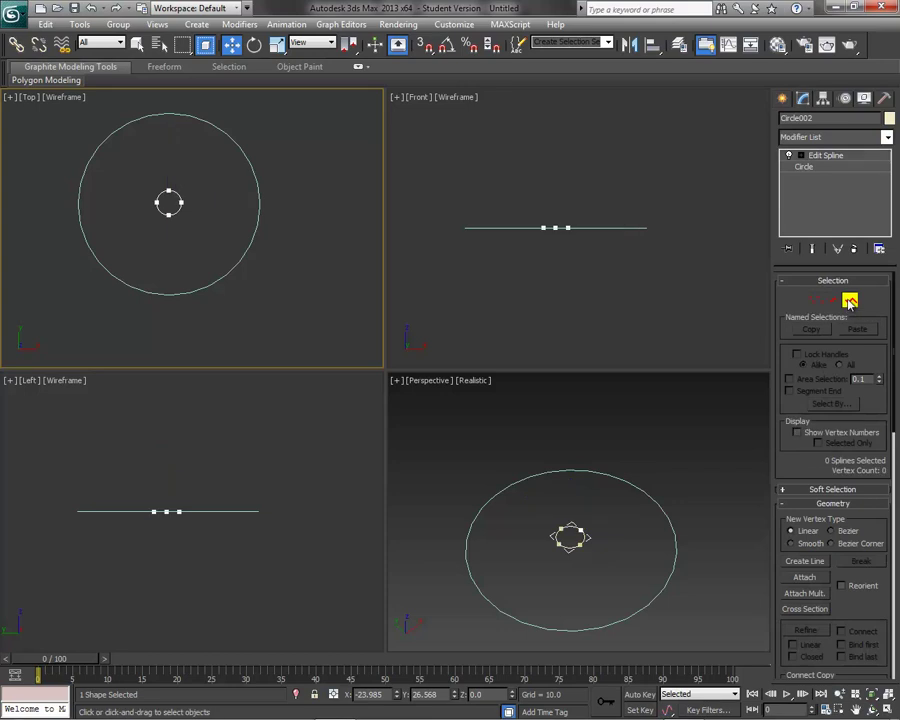
left_click(174, 207)
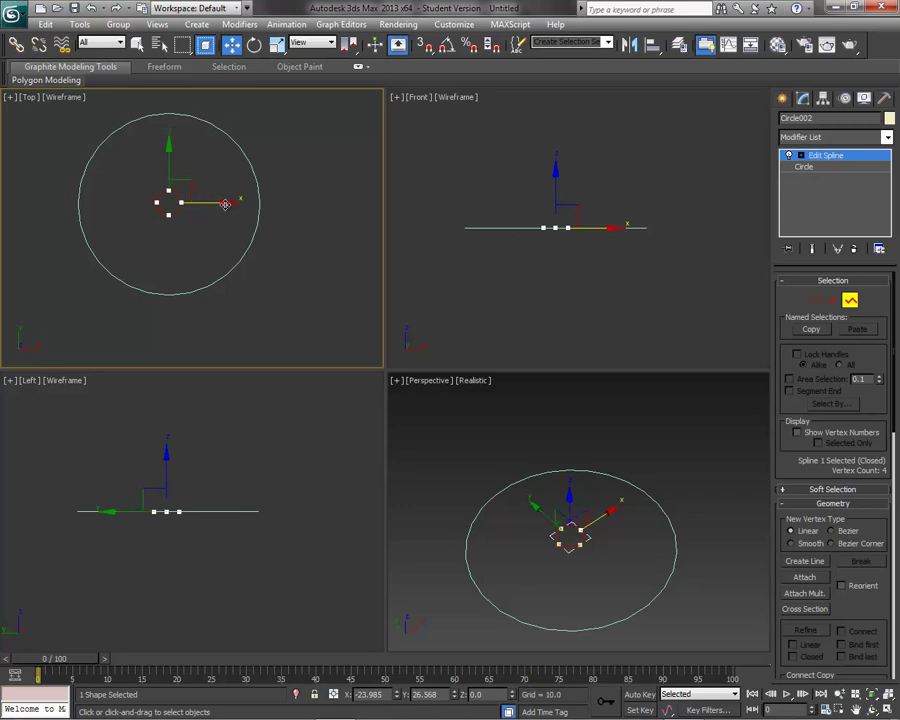
left_click_drag(224, 203, 313, 203)
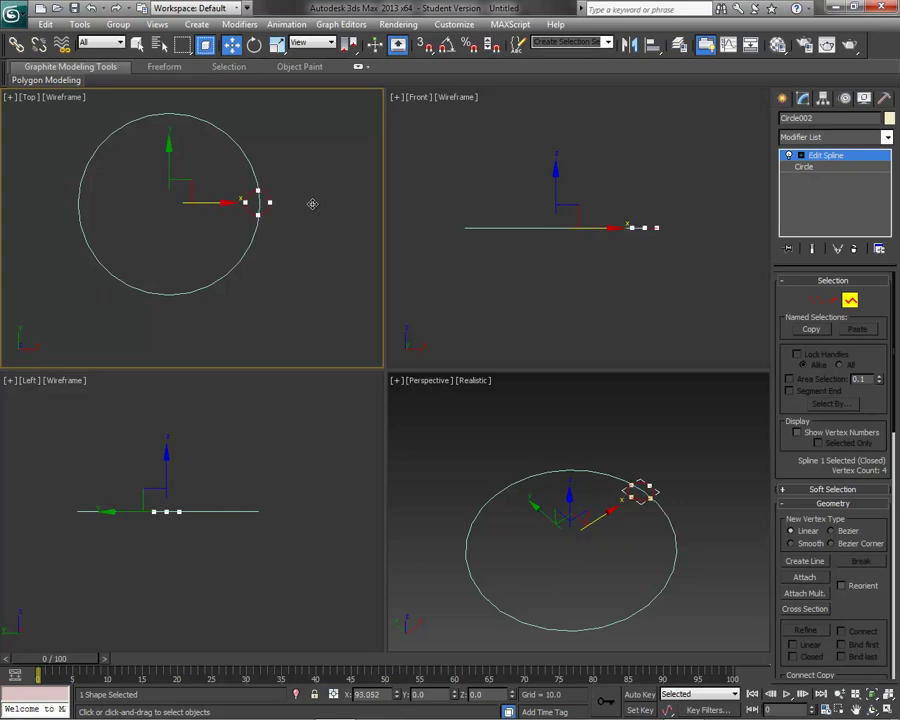
left_click(850, 301)
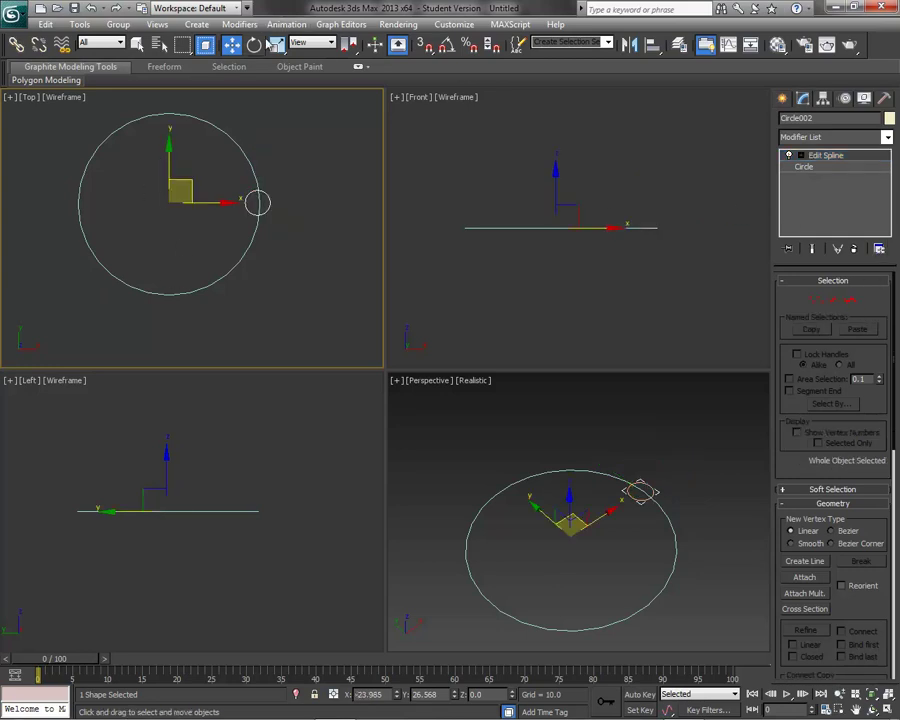
Try rotating the small circle about its pivot, then undo the rotation.
key("e")
left_click_drag(206, 165, 186, 162)
key("ctrl+z")
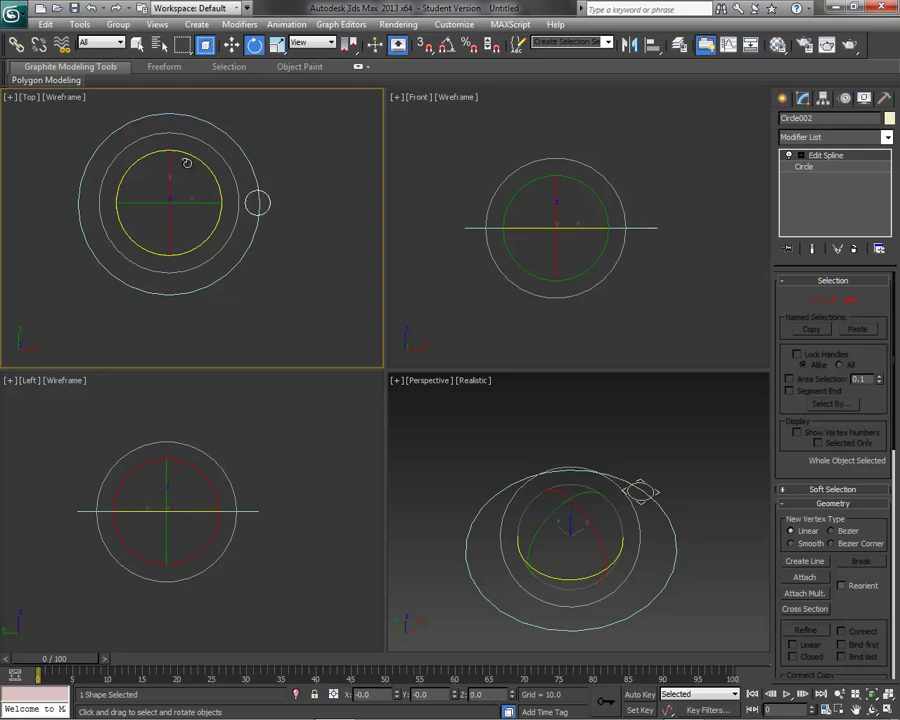
Array the small circle as 15 independent copies rotated 24° apart about Z.
left_click(80, 24)
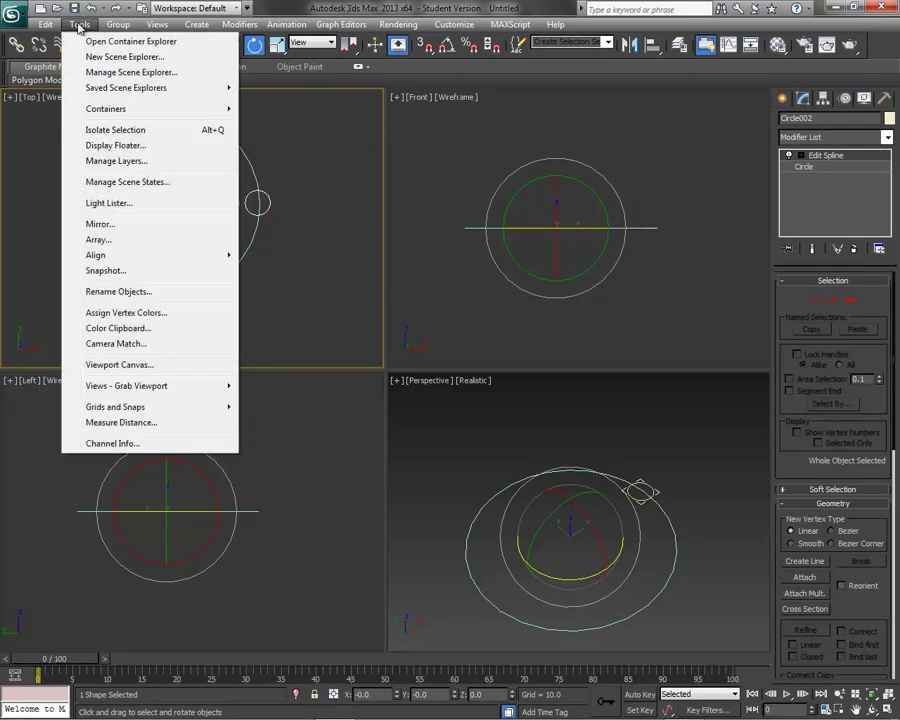
left_click(95, 237)
left_click_drag(388, 248, 470, 294)
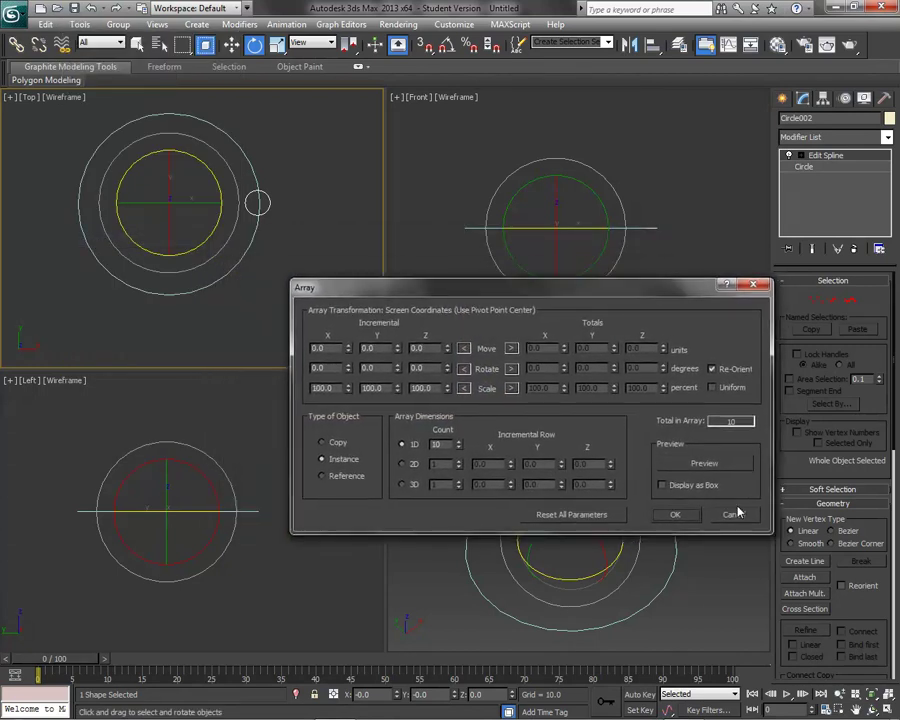
left_click(705, 462)
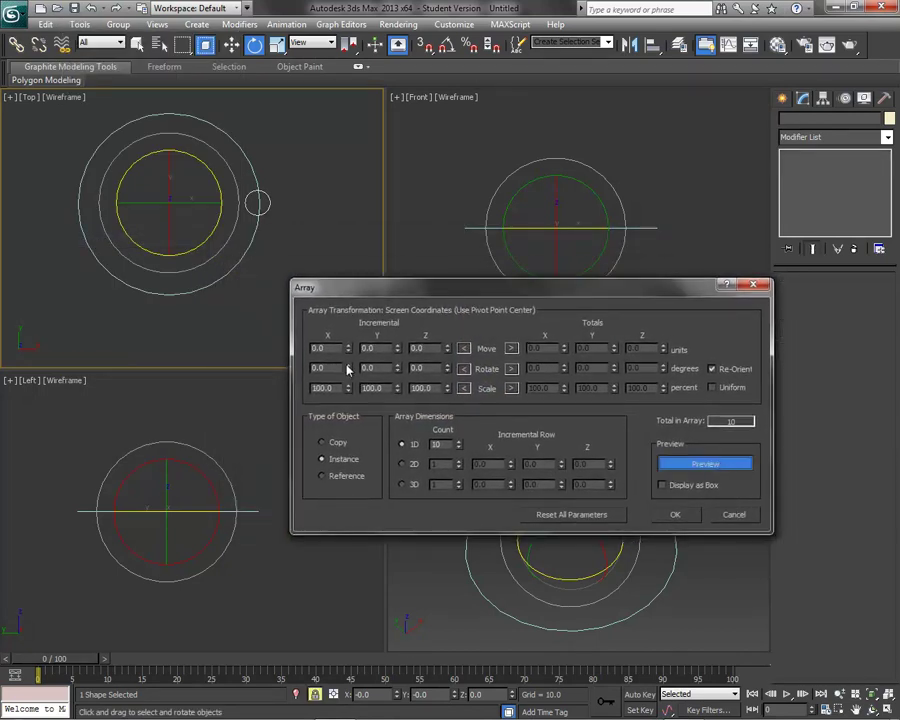
left_click_drag(447, 367, 447, 369)
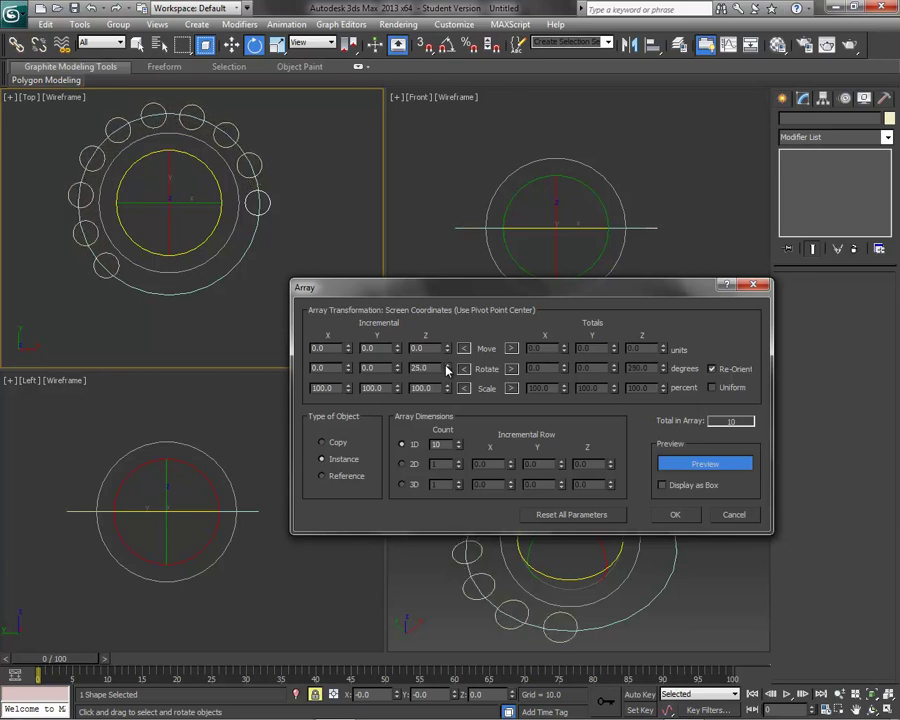
left_click(458, 442)
left_click(458, 442)
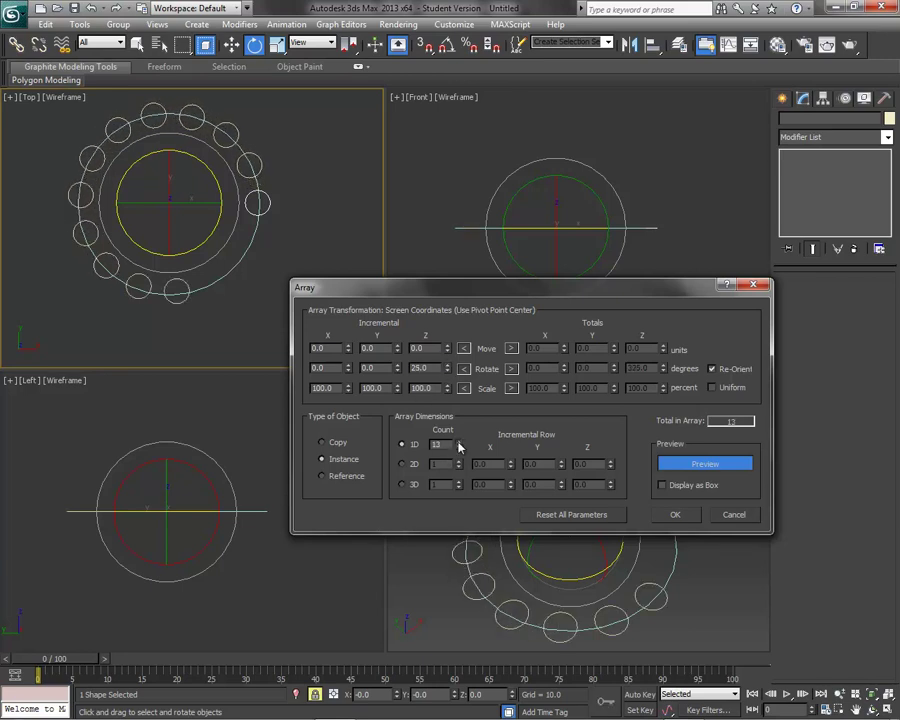
left_click(458, 442)
left_click(458, 442)
left_click(458, 442)
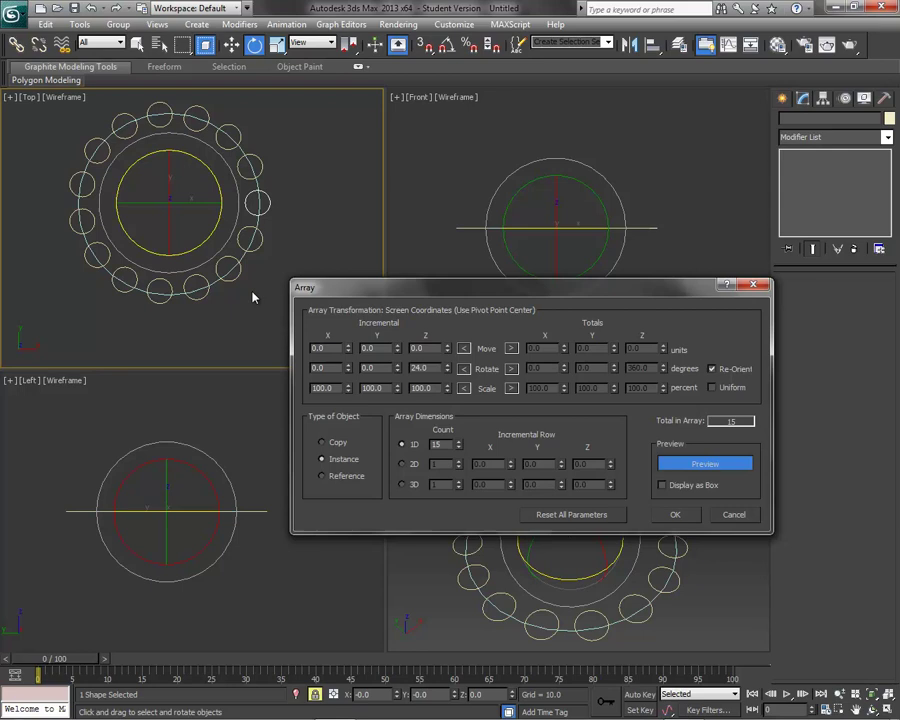
left_click(323, 443)
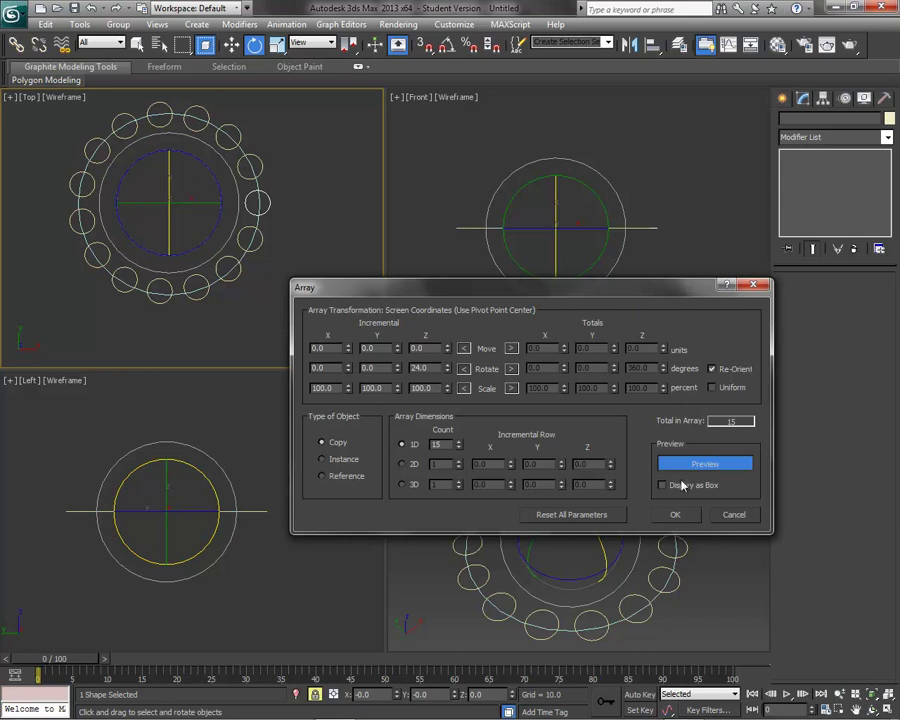
left_click(676, 515)
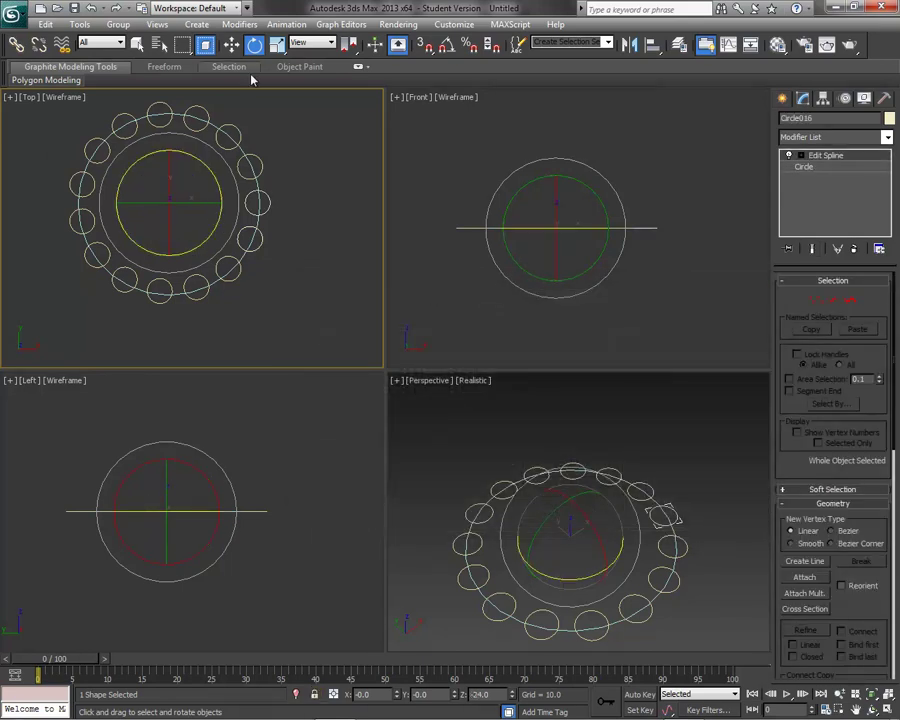
Select Circle002 and use Attach Mult. to attach Circle001 through Circle016 to it.
left_click(231, 44)
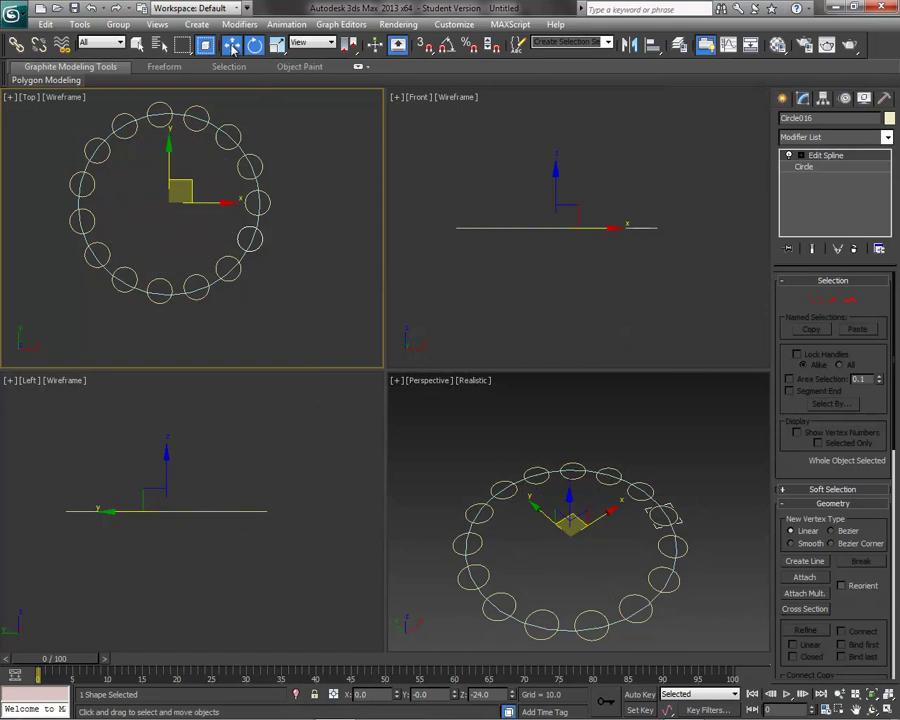
left_click(251, 240)
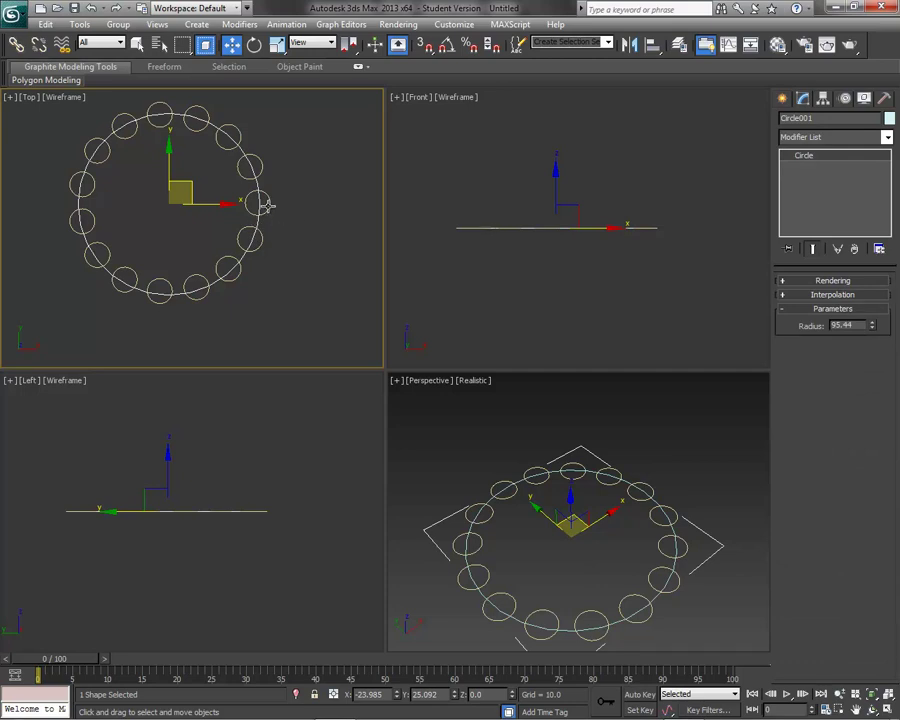
left_click(265, 205)
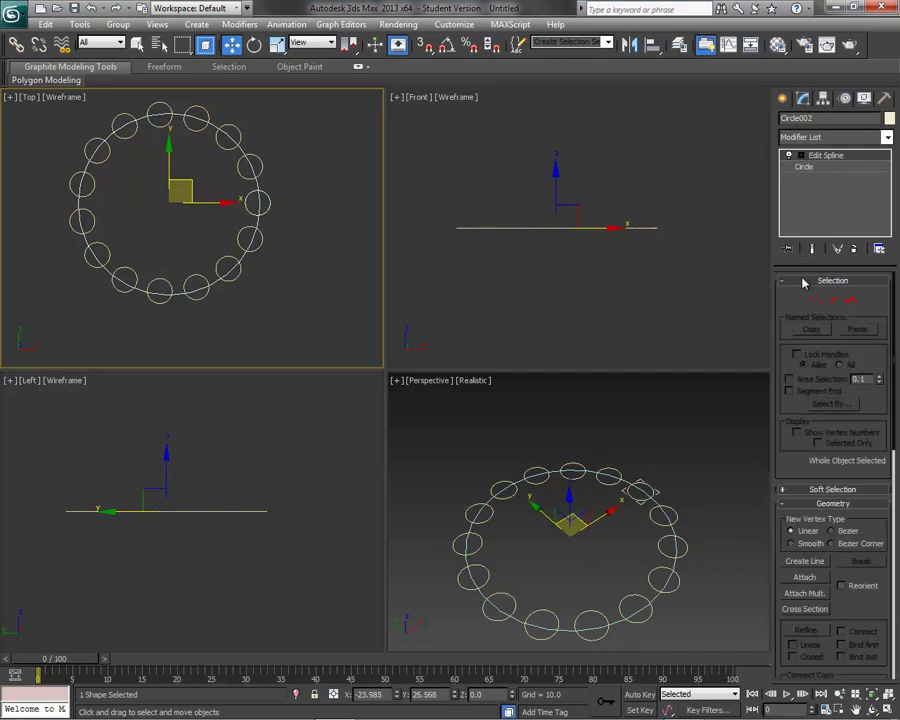
left_click(797, 596)
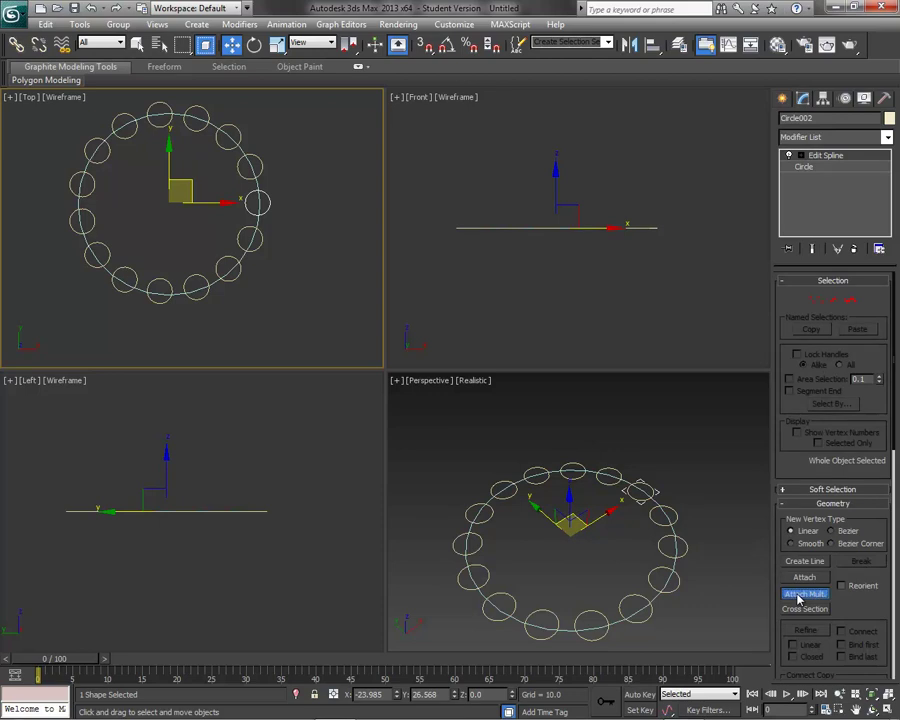
left_click_drag(236, 85, 590, 91)
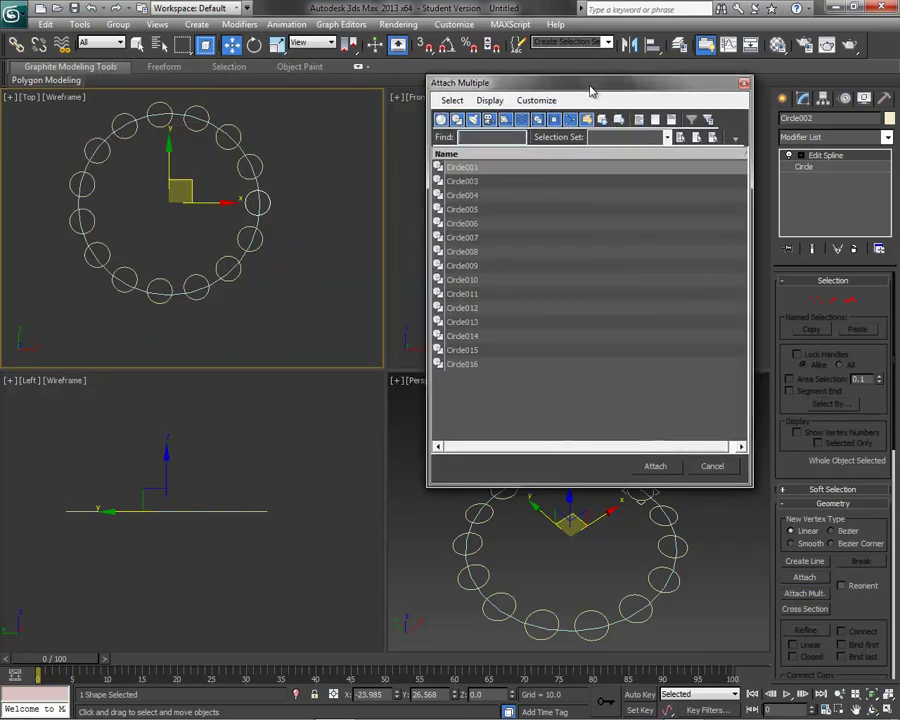
left_click(486, 168)
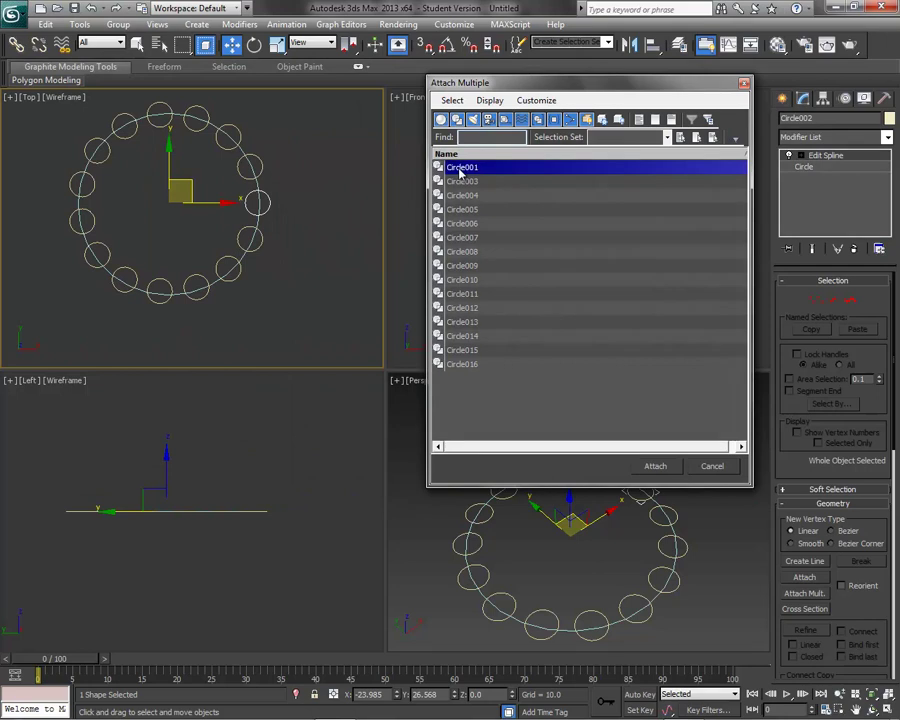
left_click(463, 366, "shift")
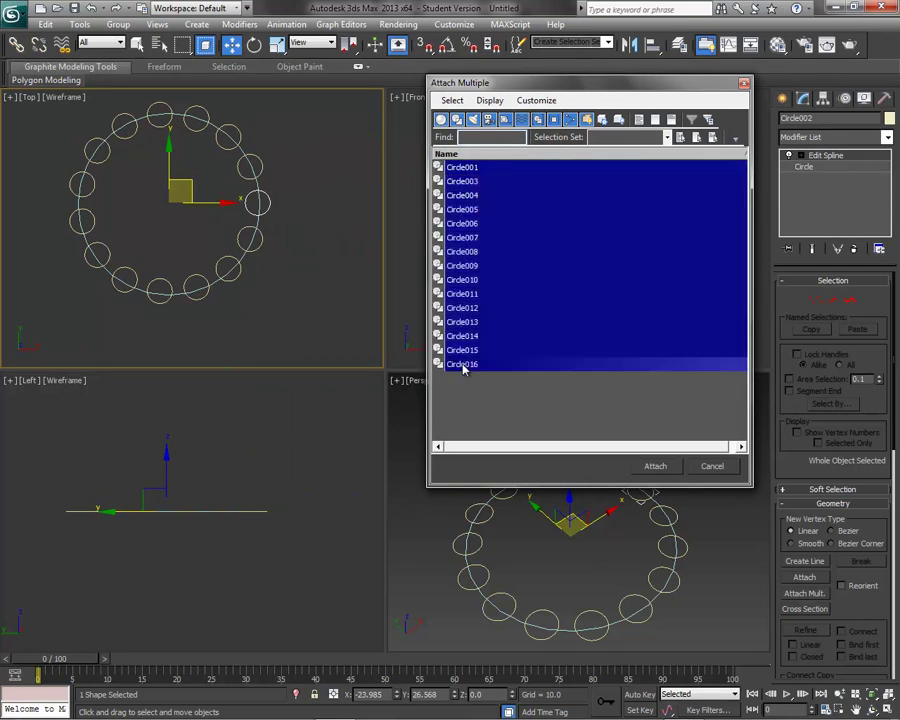
left_click(654, 467)
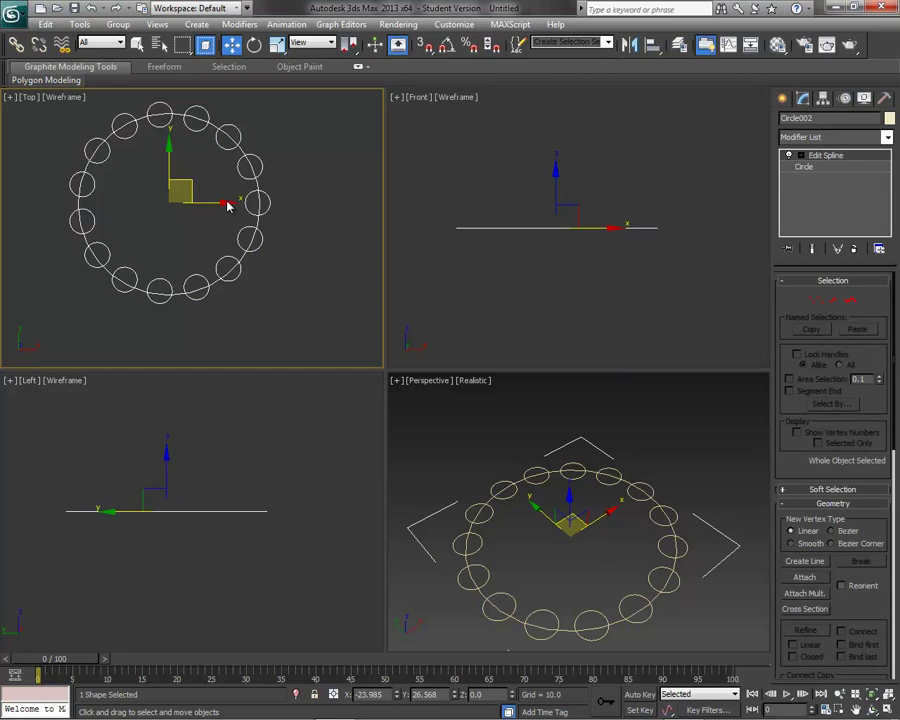
Nudge the combined shape along X, then select the large ring spline at Spline level.
mouse_move(231, 203)
left_mouse_down()
mouse_move(206, 203)
mouse_move(231, 203)
left_mouse_up()
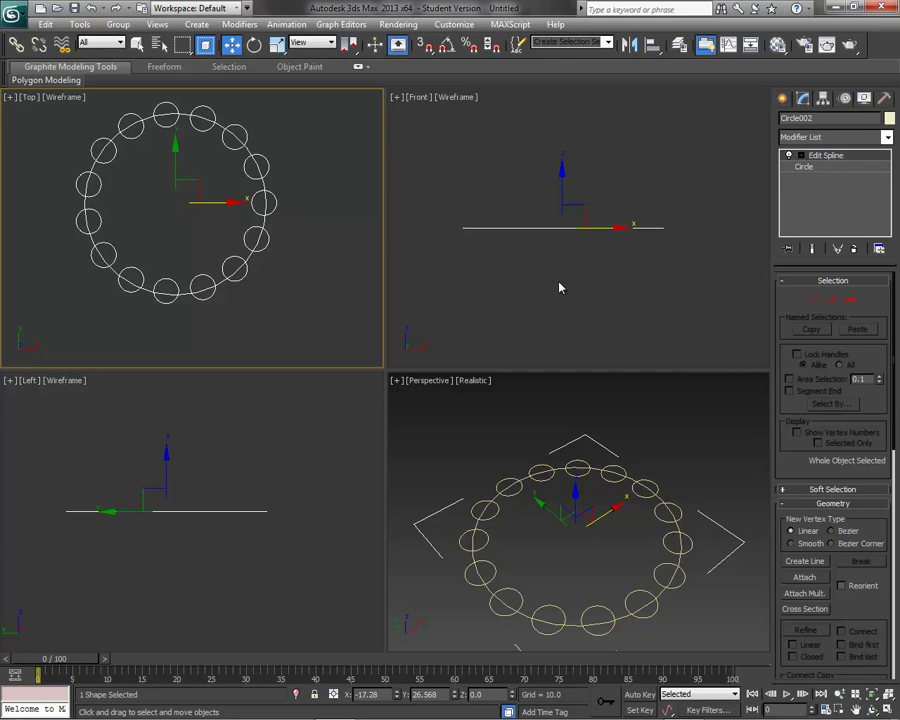
left_click(850, 300)
key("ctrl+a")
left_click(292, 276)
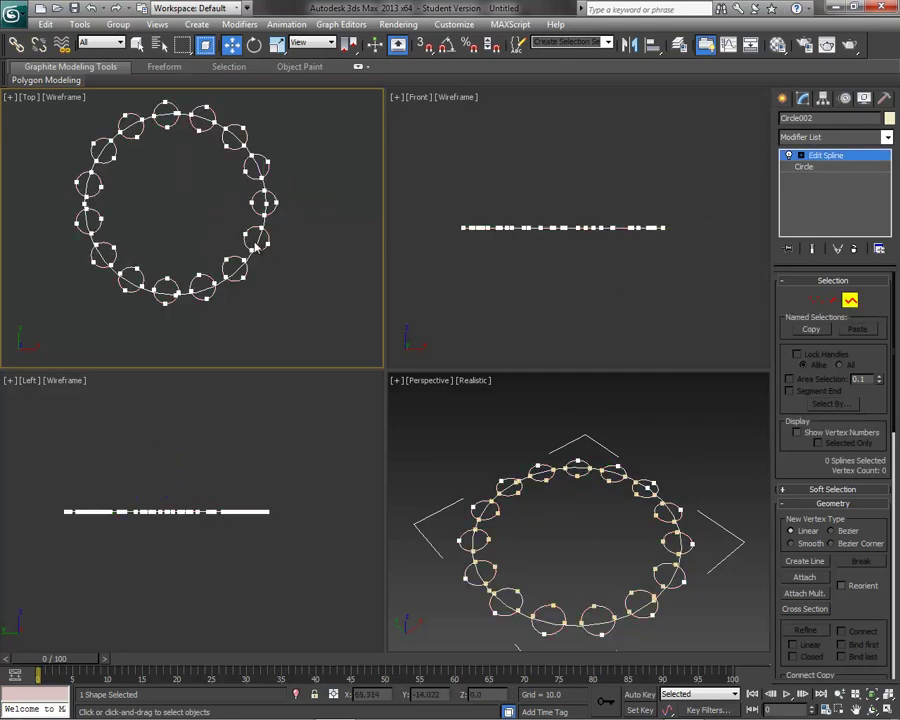
left_click(258, 240)
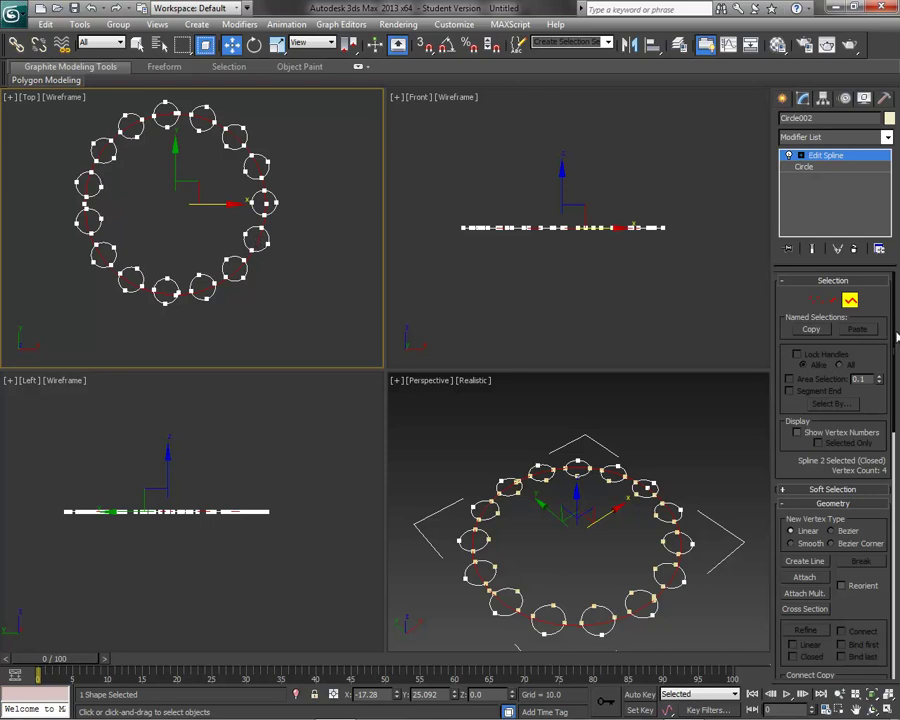
left_click_drag(895, 337, 890, 578)
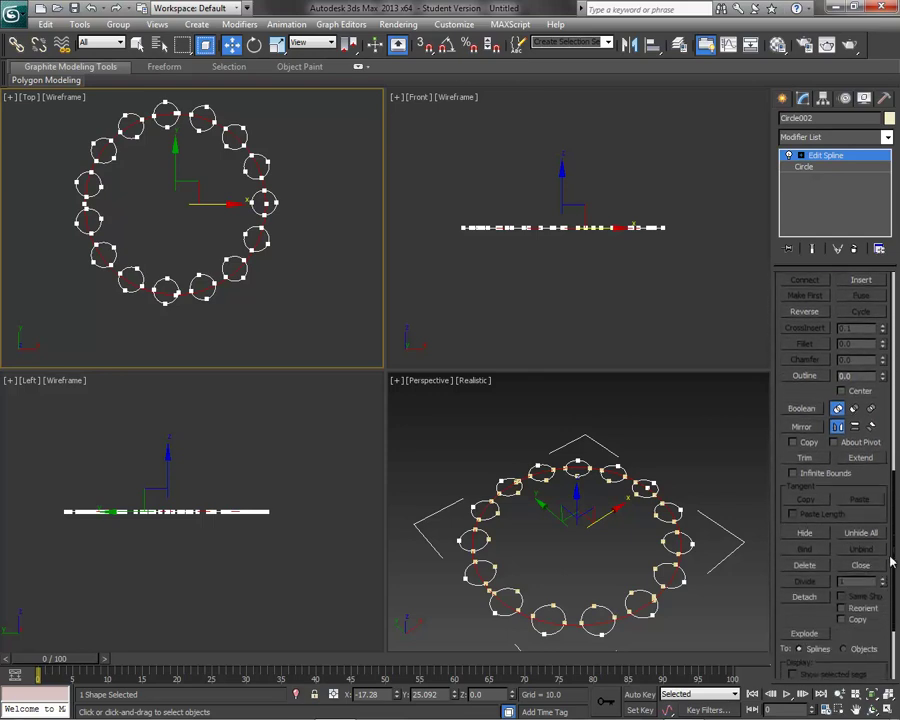
Try Boolean subtracting five small circles from the ring, then undo those subtractions.
left_click(802, 404)
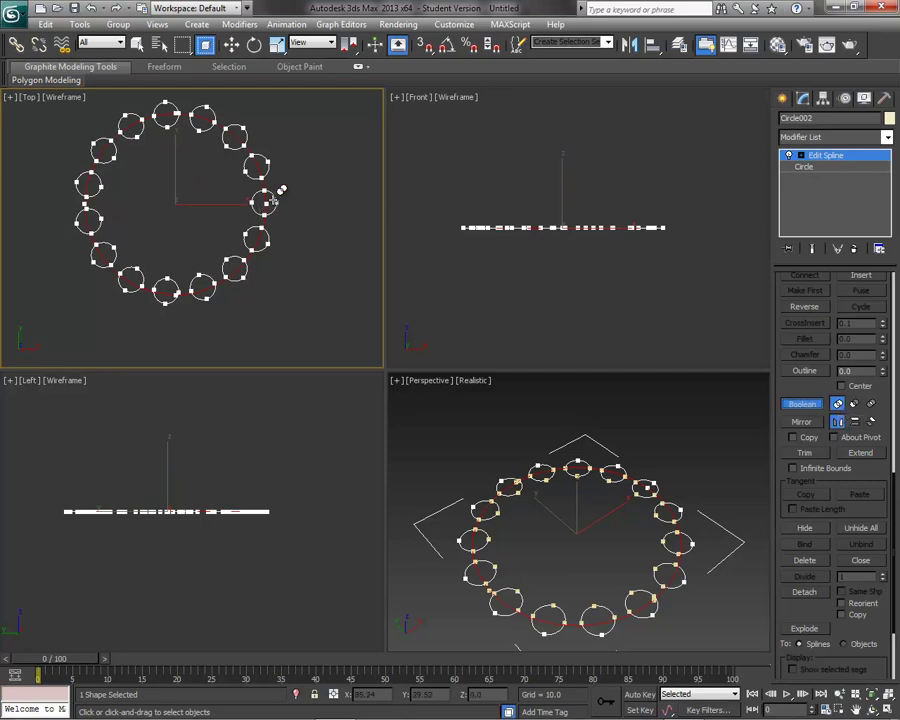
left_click(854, 404)
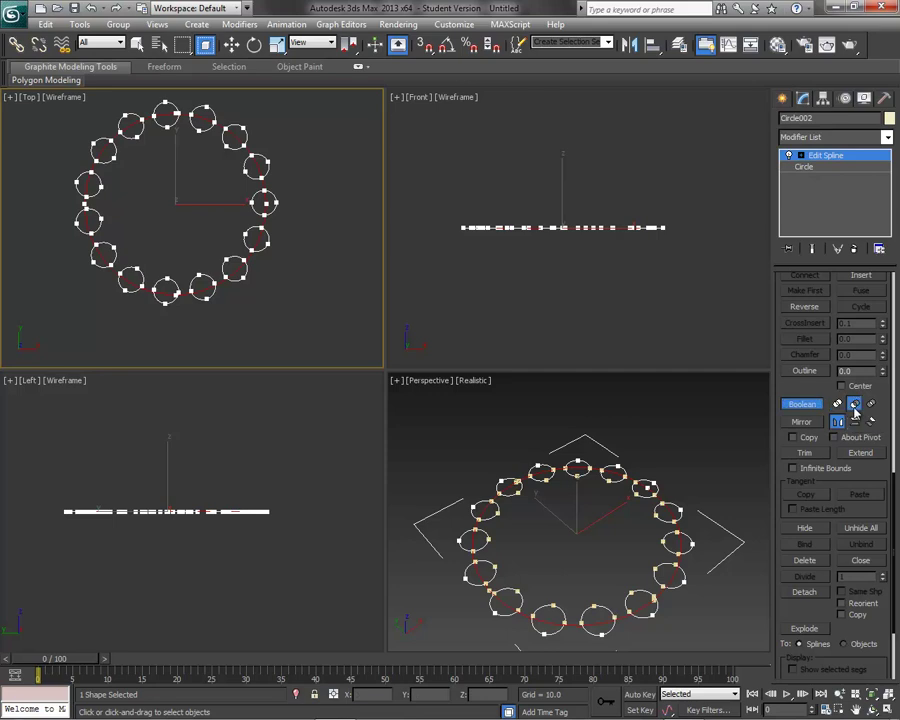
left_click(278, 204)
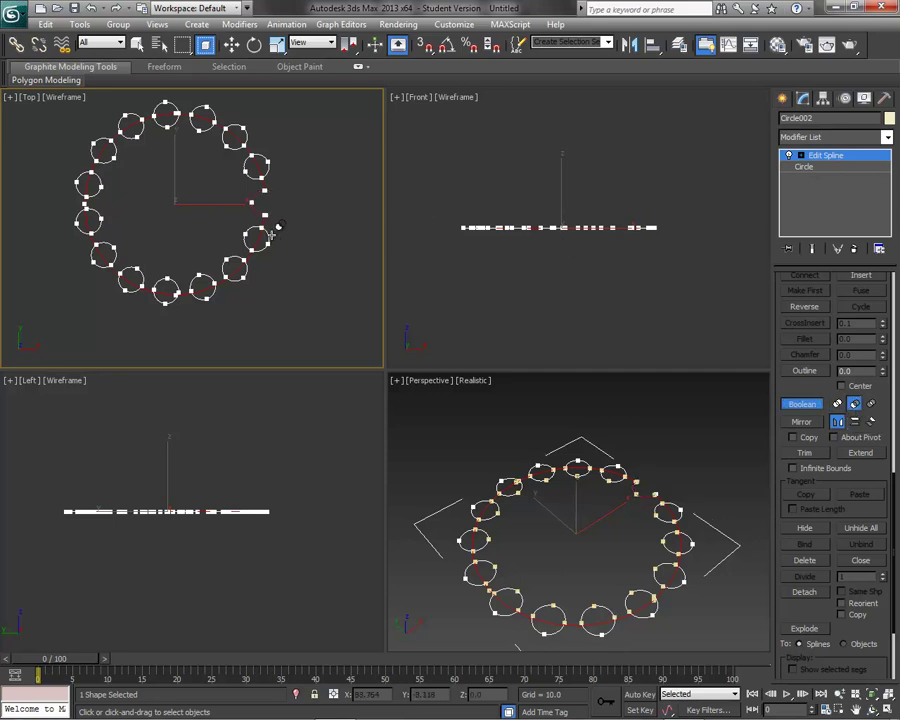
left_click(267, 240)
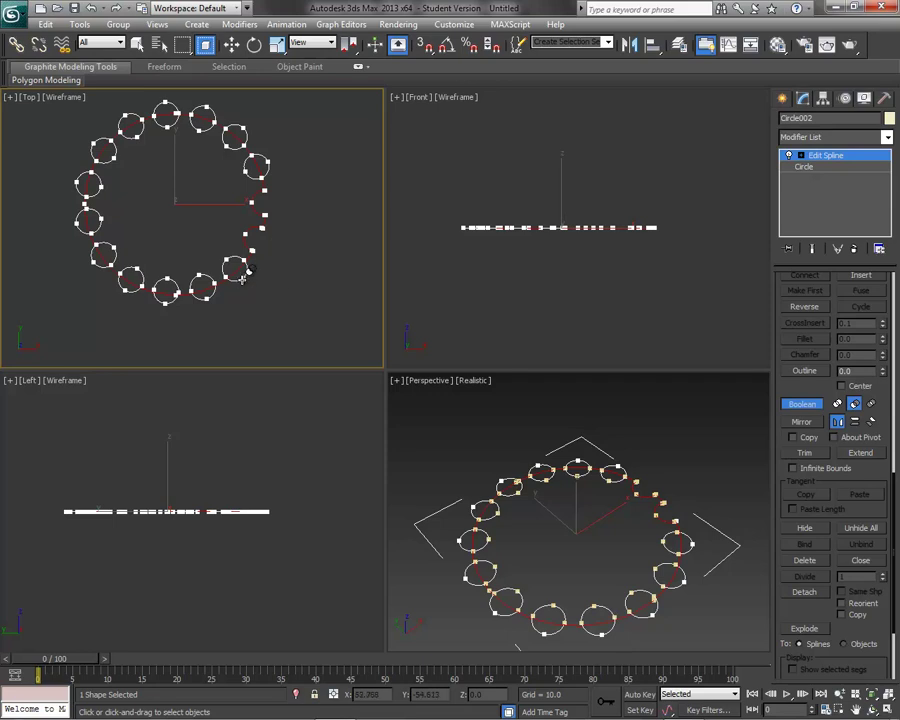
left_click(242, 278)
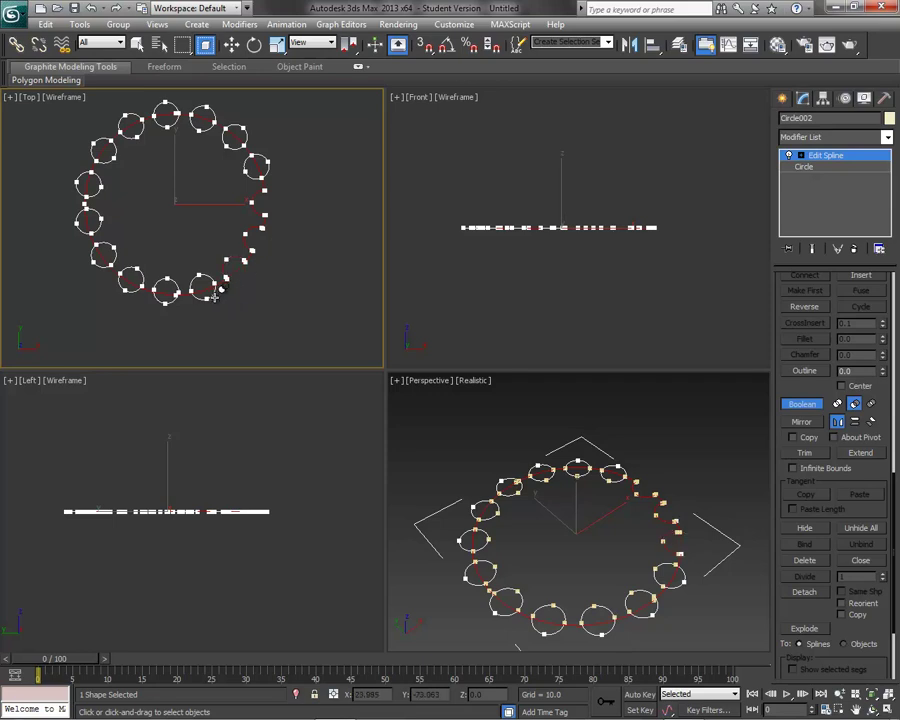
left_click(200, 299)
left_click(166, 295)
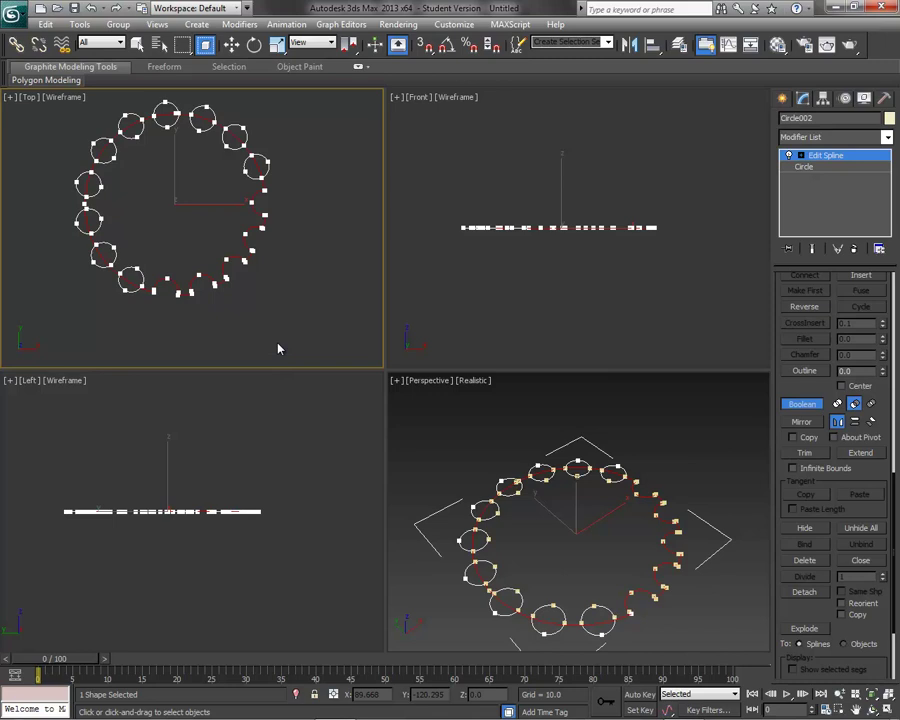
key("w")
key("ctrl+z")
key("ctrl+z")
key("ctrl+z")
key("ctrl+z")
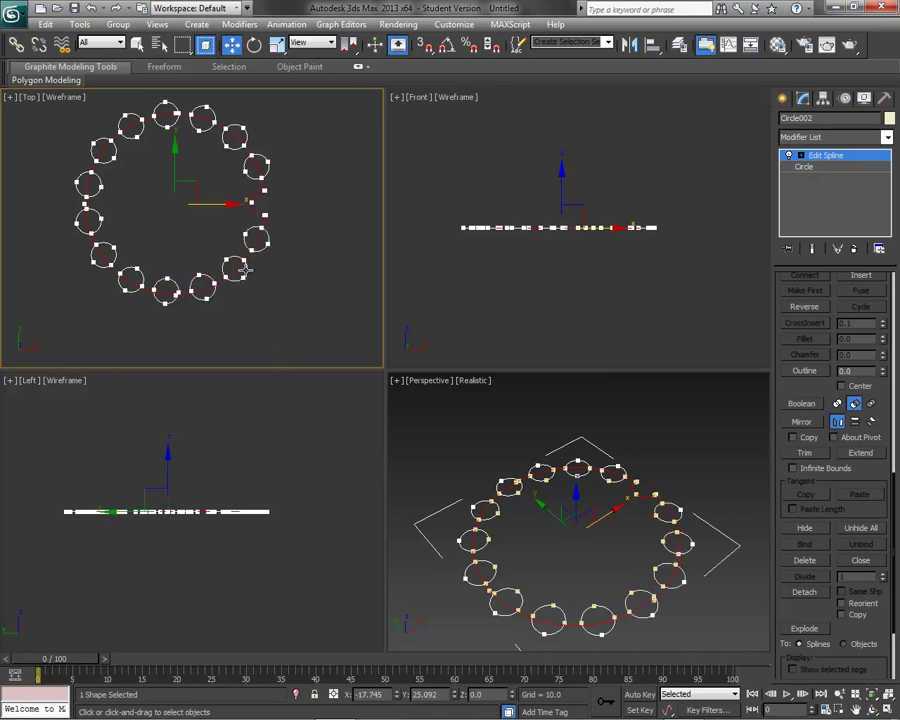
Boolean subtract seven small circles around the ring, from lower-right through to the right.
left_click(815, 405)
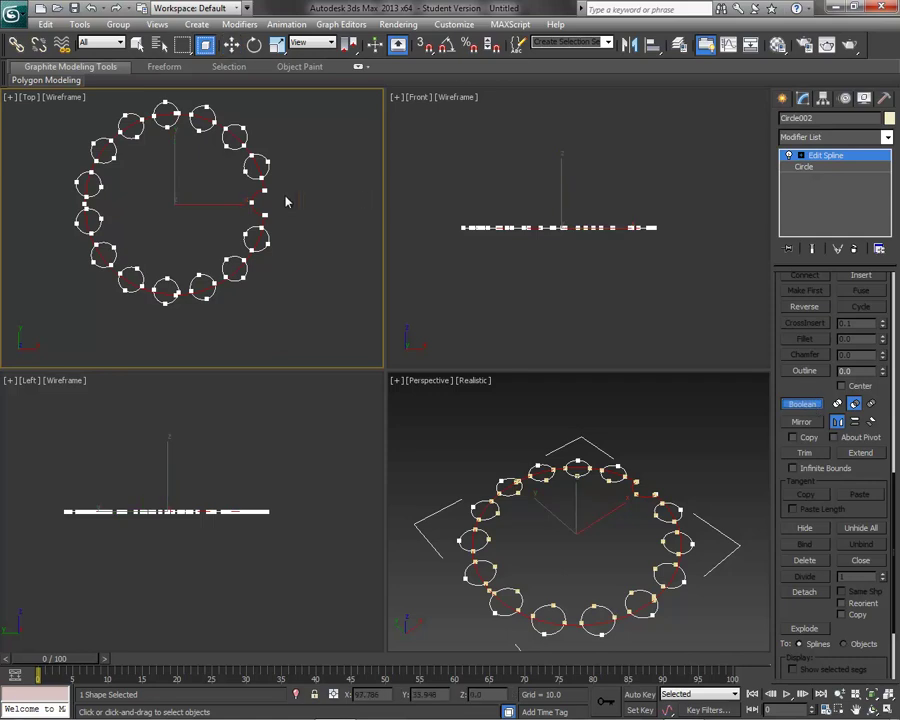
left_click(252, 262)
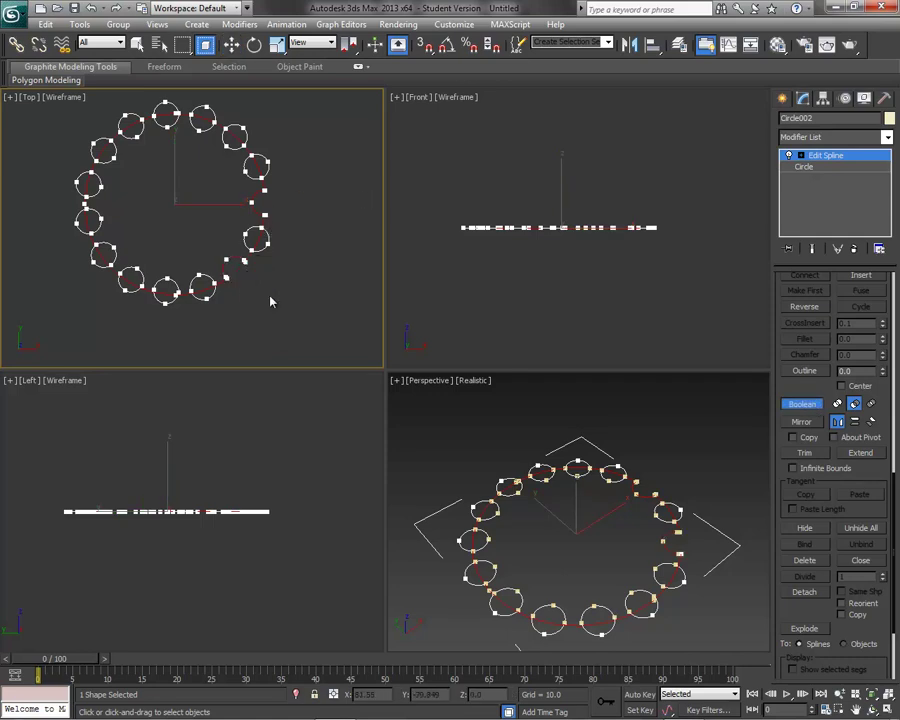
left_click(167, 302)
left_click(101, 265)
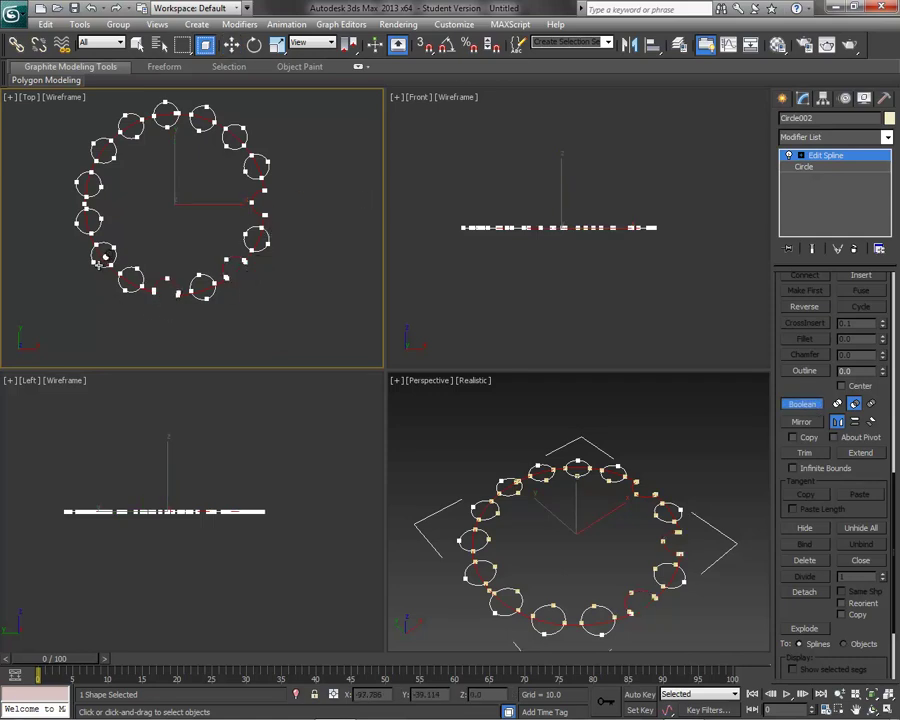
left_click(77, 177)
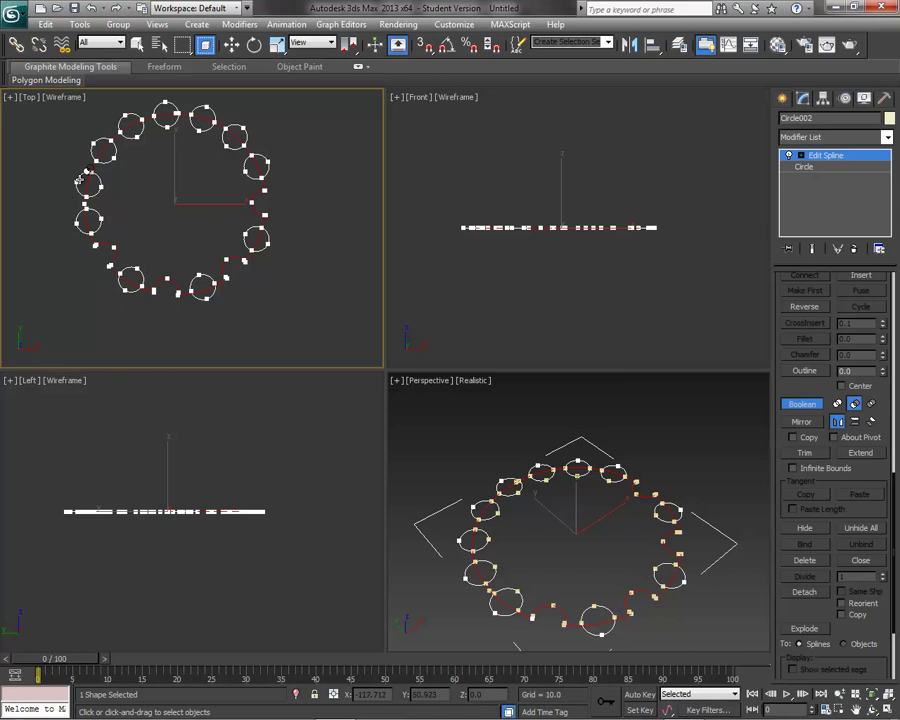
left_click(120, 117)
left_click(200, 108)
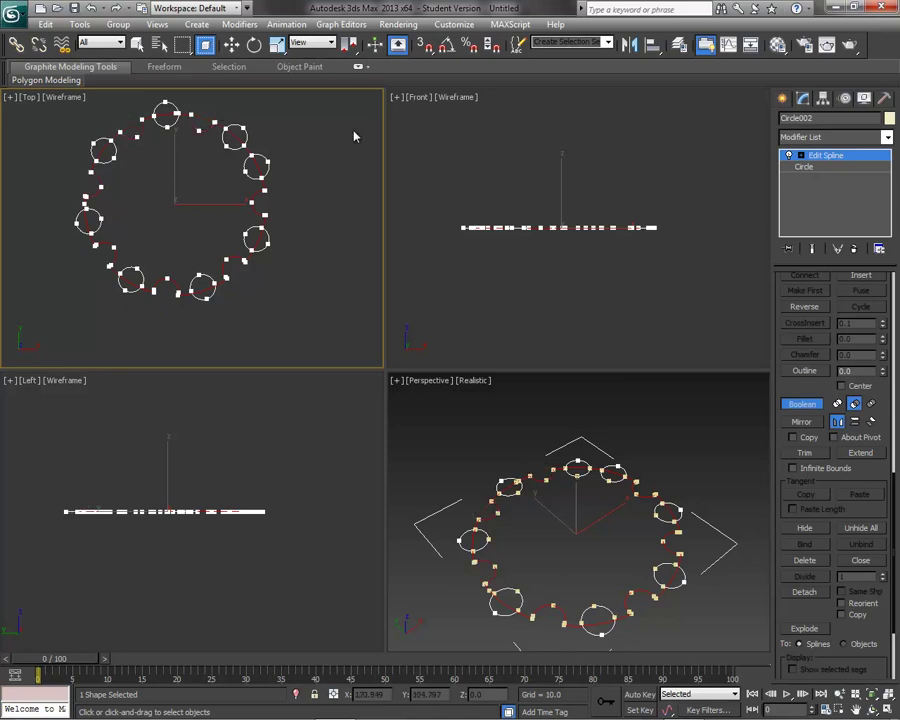
left_click(268, 150)
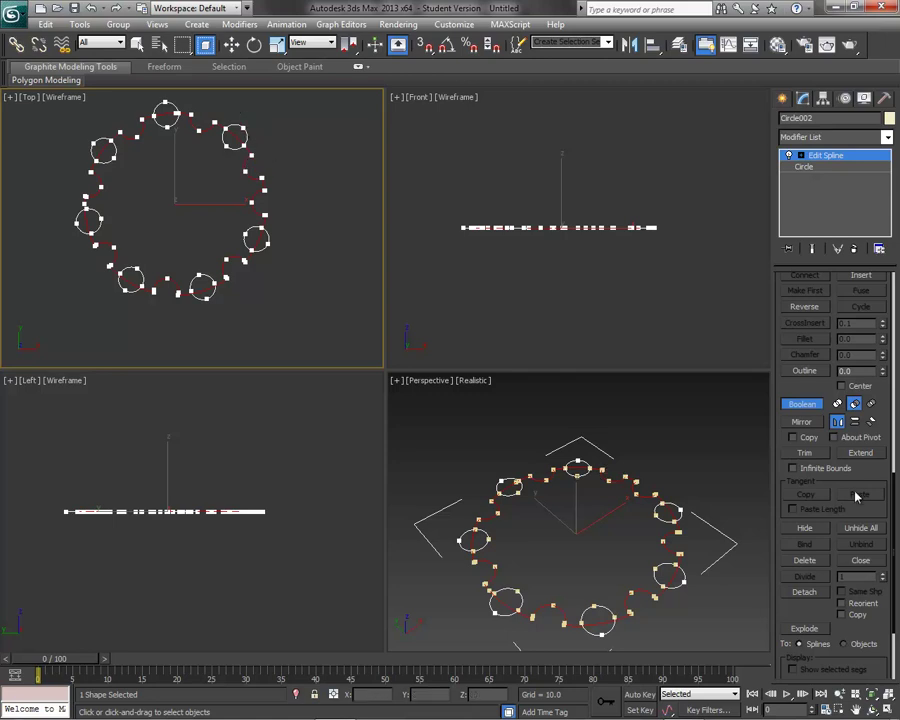
Switch Boolean to Union and merge the seven remaining small circles into the outline.
left_click(838, 403)
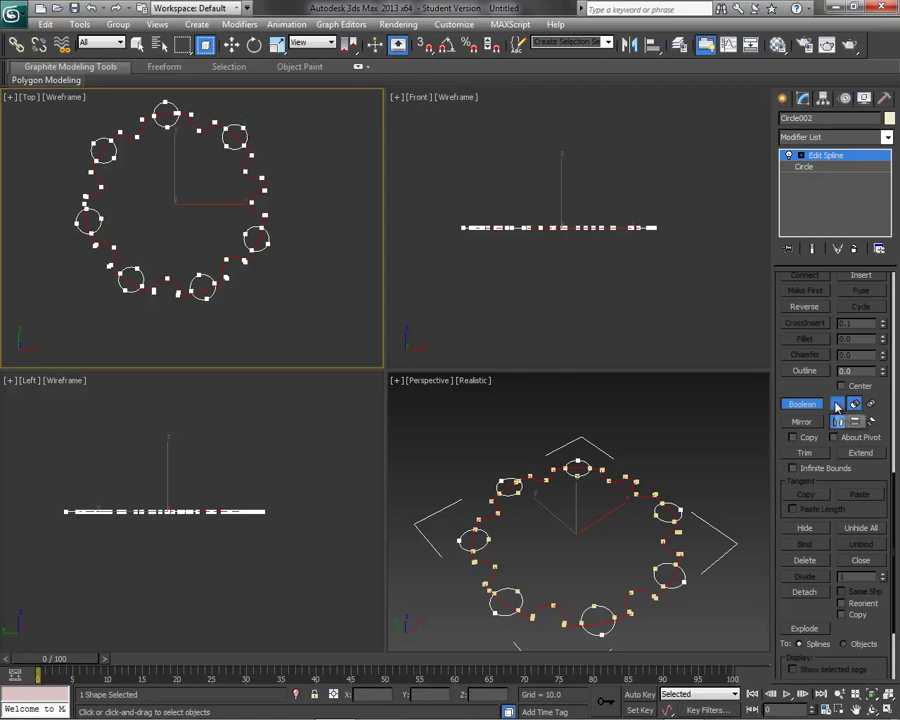
left_click(237, 145)
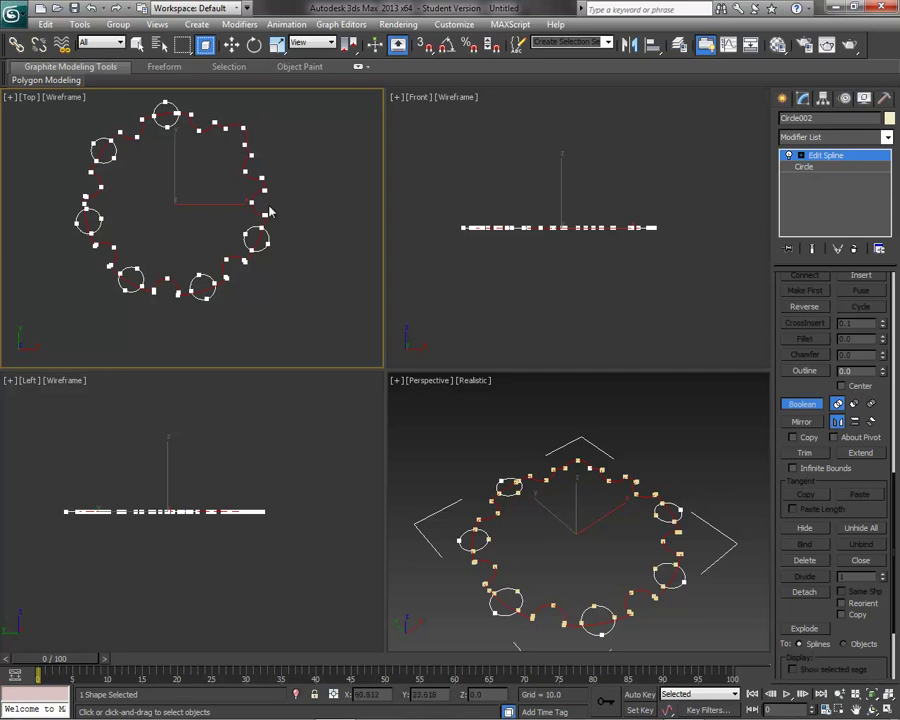
left_click(269, 238)
left_click(204, 299)
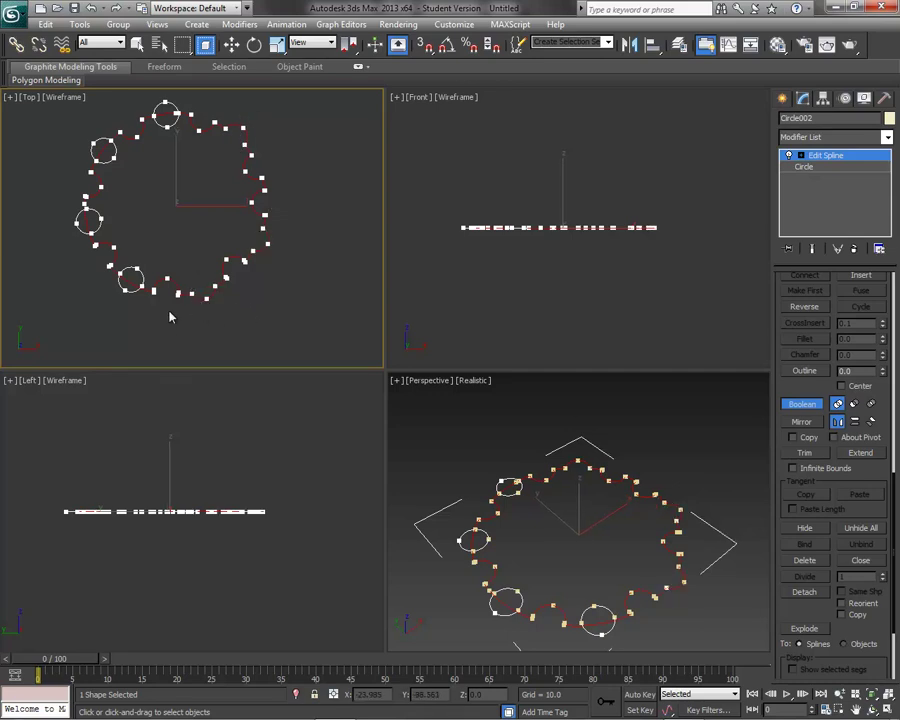
left_click(126, 289)
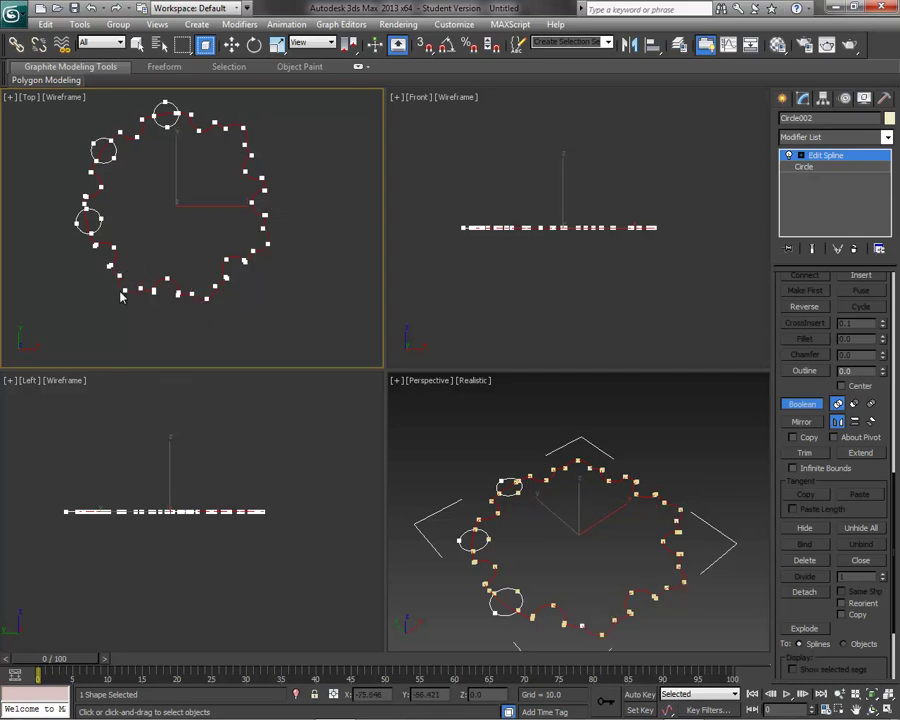
left_click(80, 219)
left_click(93, 151)
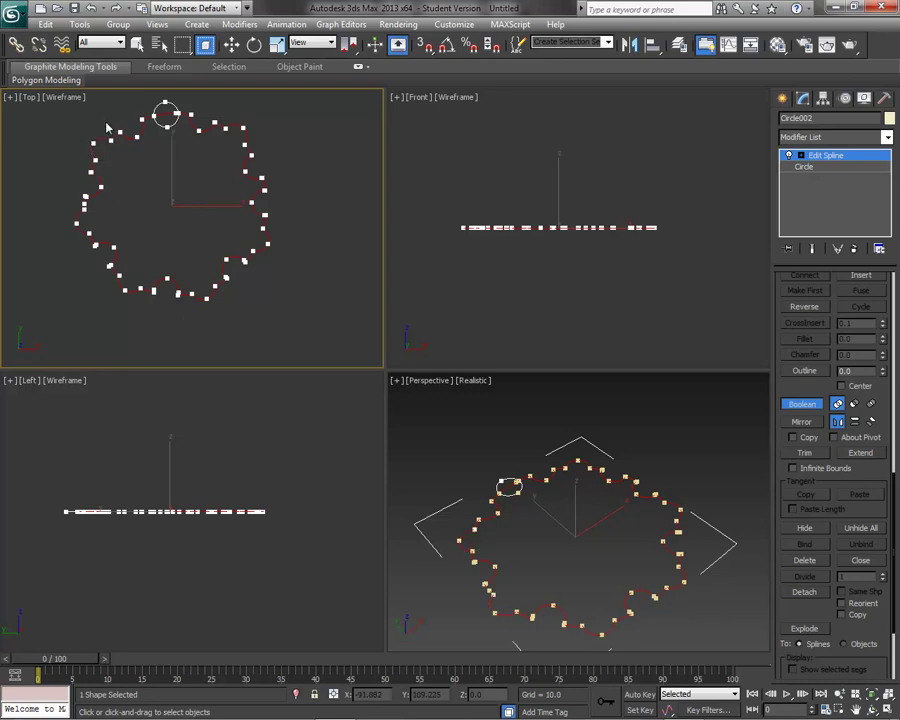
left_click(166, 106)
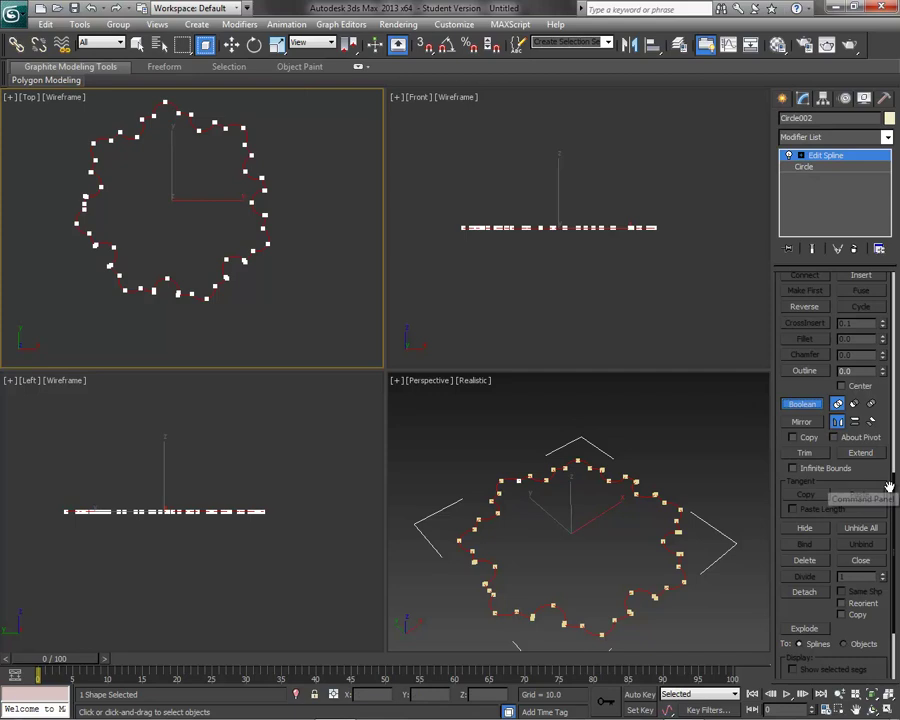
Add an Extrude modifier with Amount 92.5 to the gear outline and orbit to inspect it.
left_click_drag(895, 495, 895, 300)
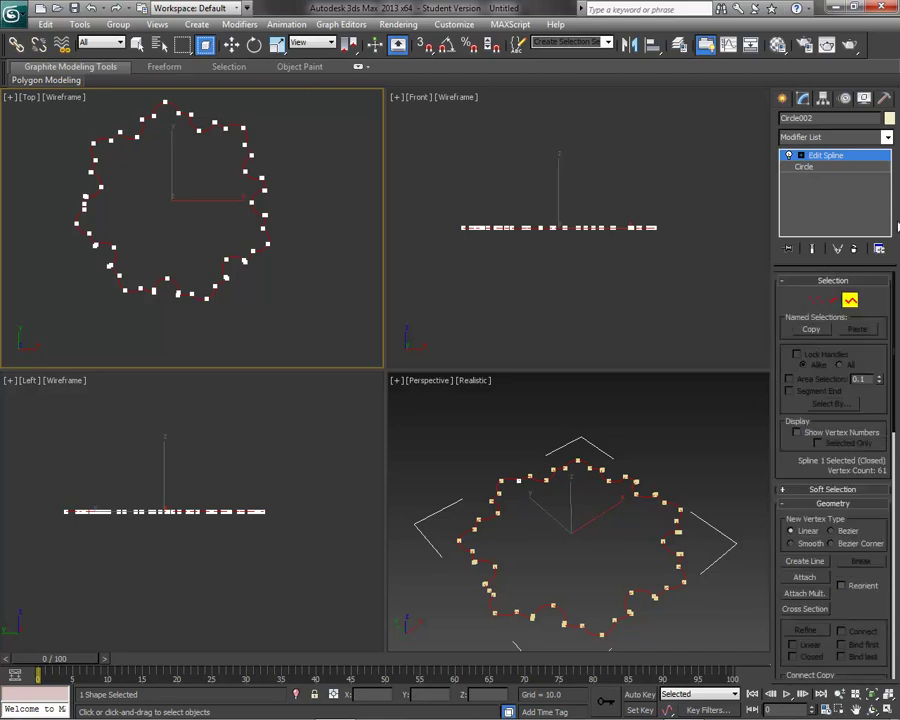
left_click(850, 300)
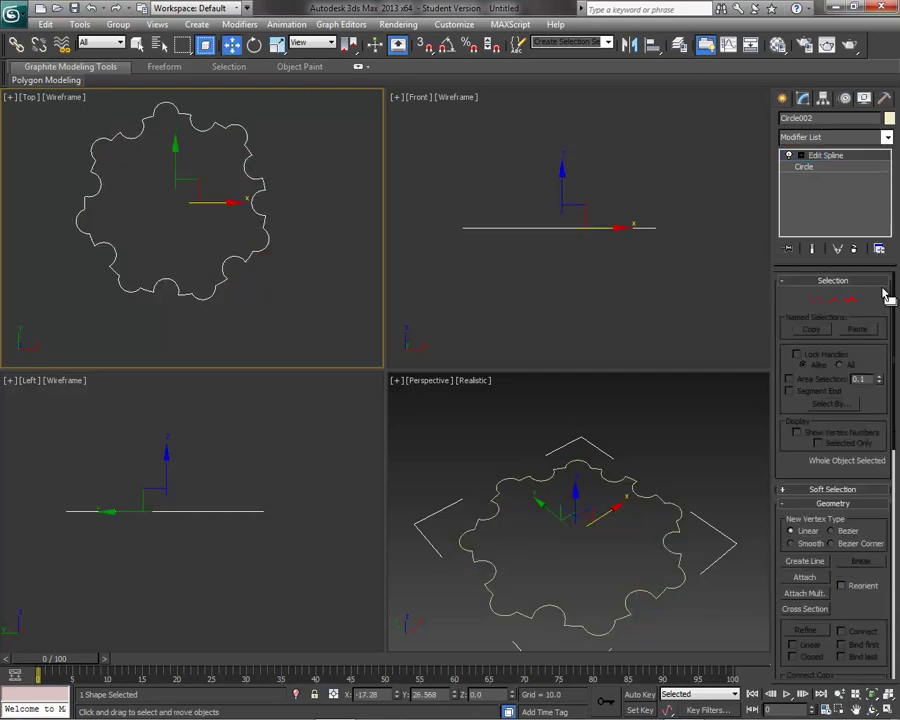
left_click(887, 137)
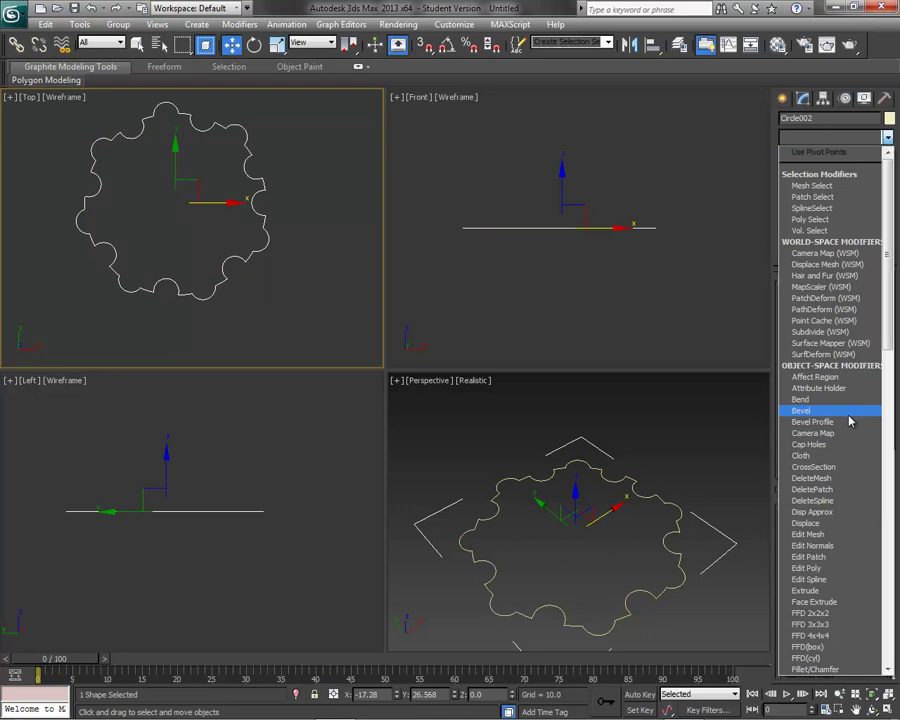
left_click(815, 590)
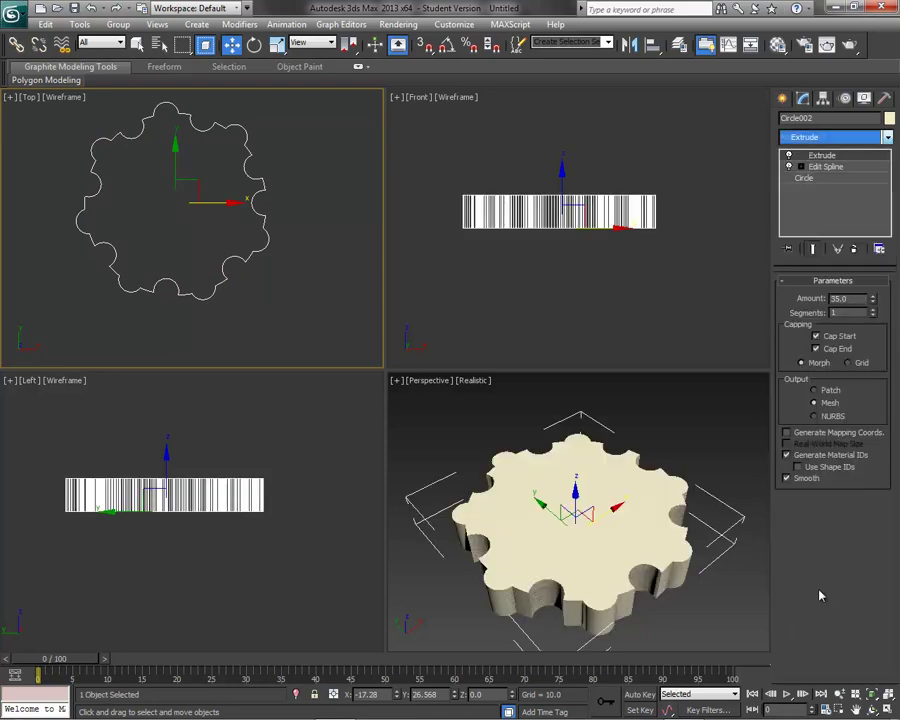
left_click_drag(875, 301, 870, 270)
middle_click_drag(766, 574, 668, 578, "alt")
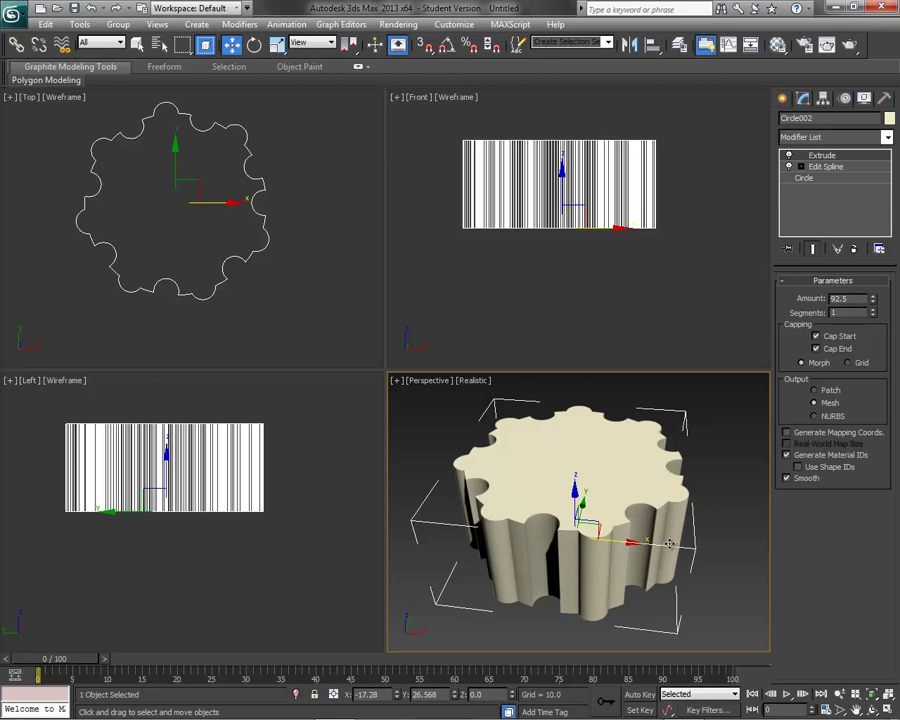
mouse_move(668, 543)
middle_mouse_down("alt")
mouse_move(662, 560)
mouse_move(679, 547)
middle_mouse_up("alt")
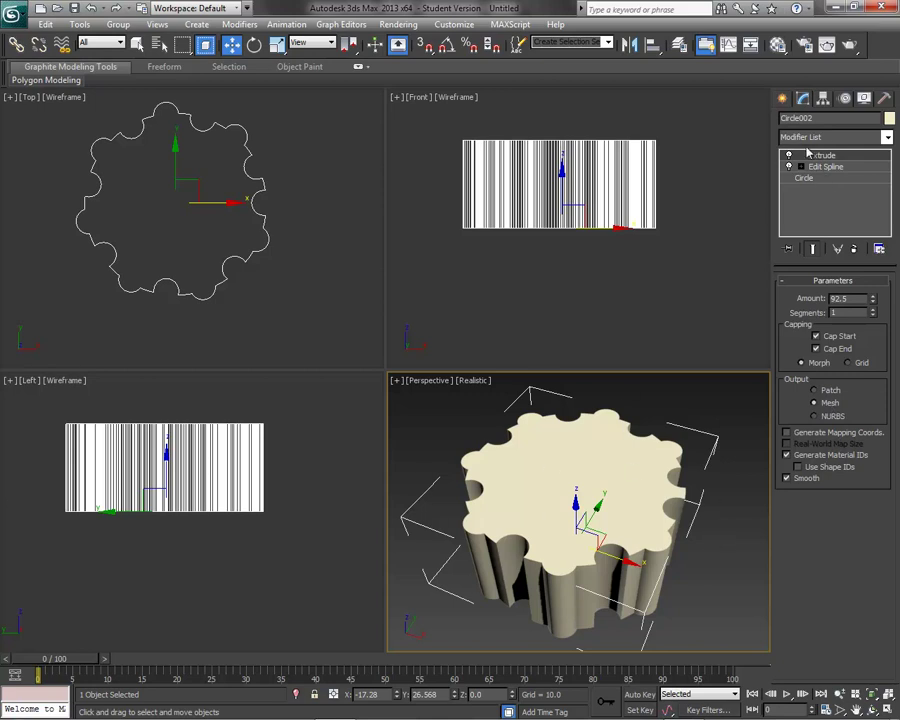
left_click(887, 137)
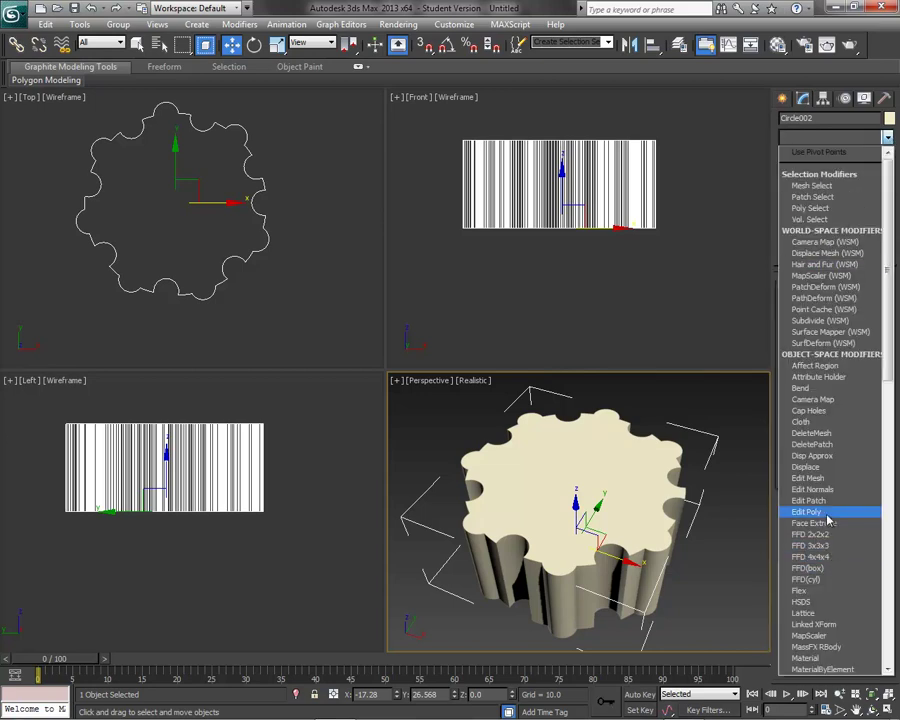
left_click(807, 512)
left_click(847, 390)
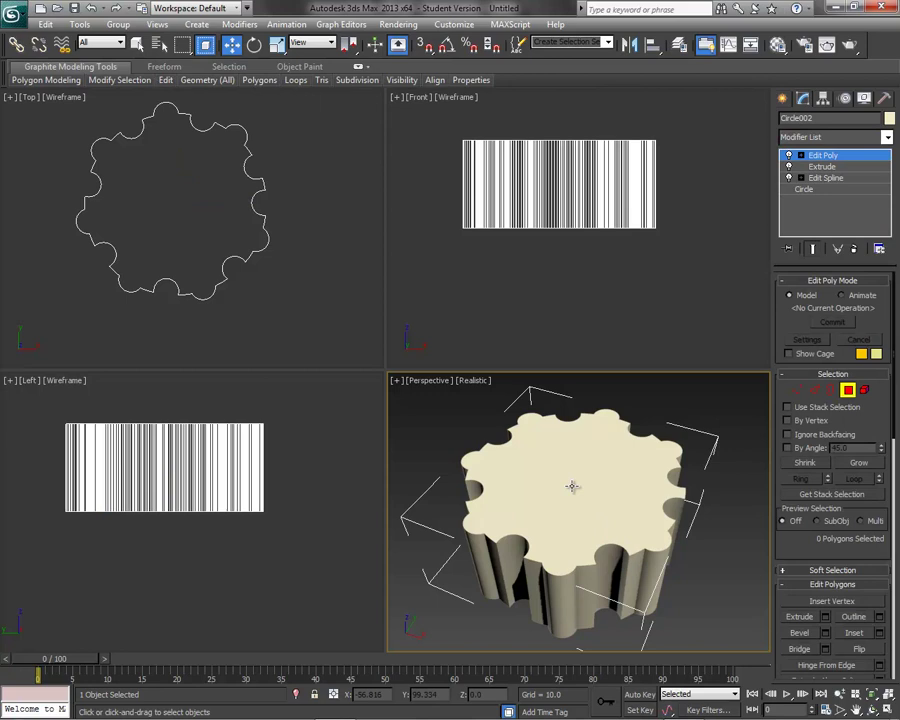
left_click(570, 539)
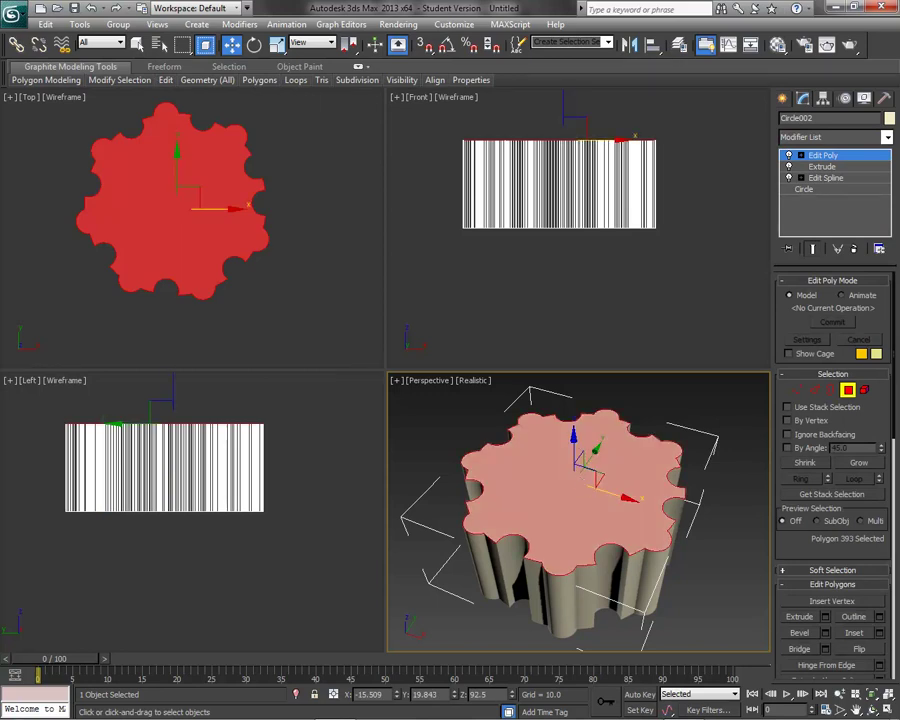
left_click(854, 250)
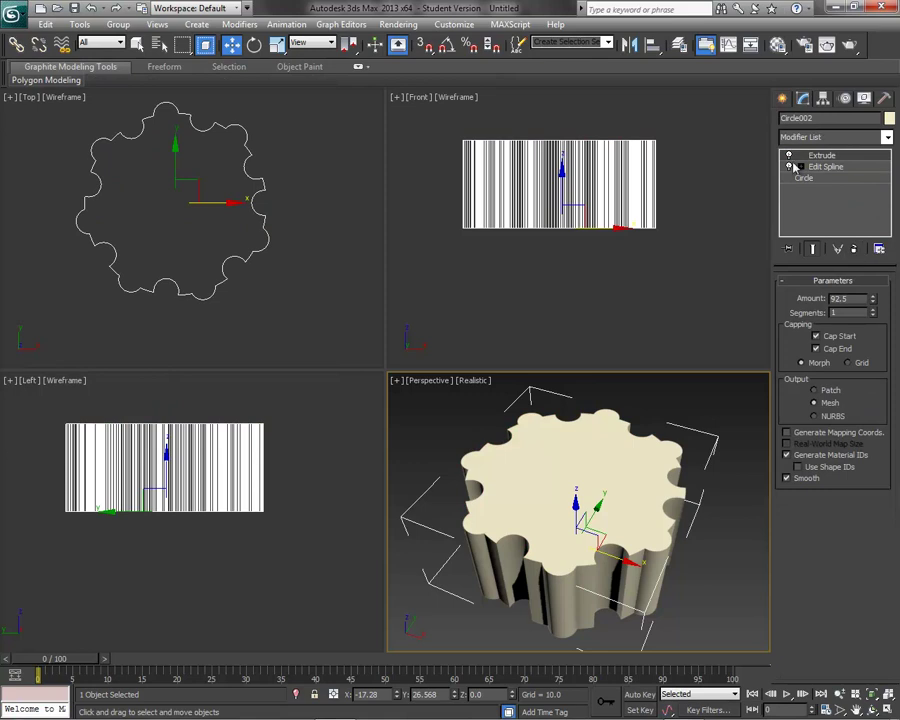
middle_click_drag(679, 561, 797, 603, "alt")
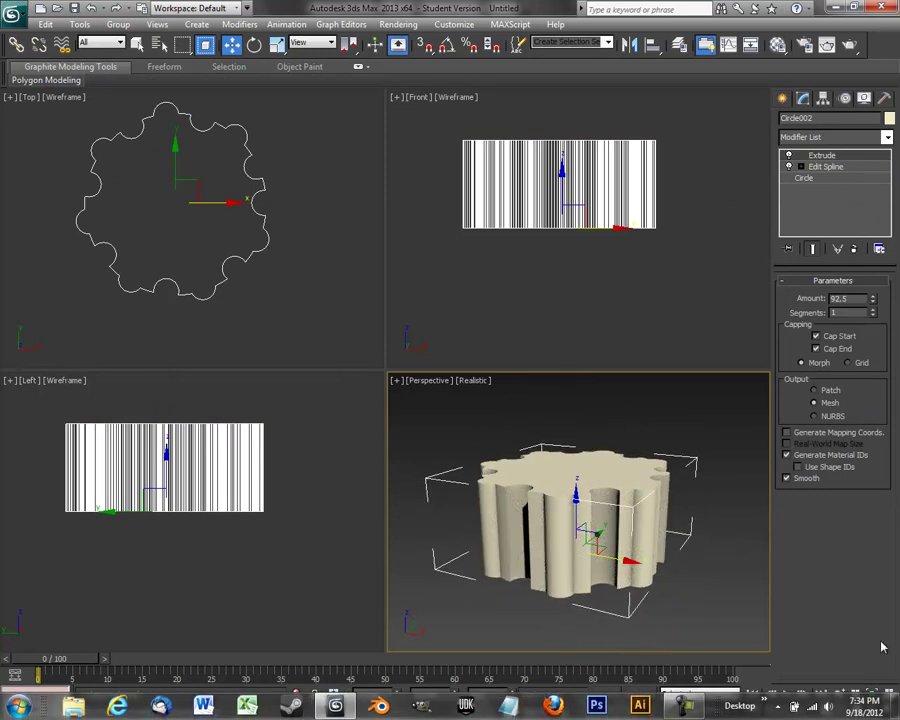
left_click(887, 710)
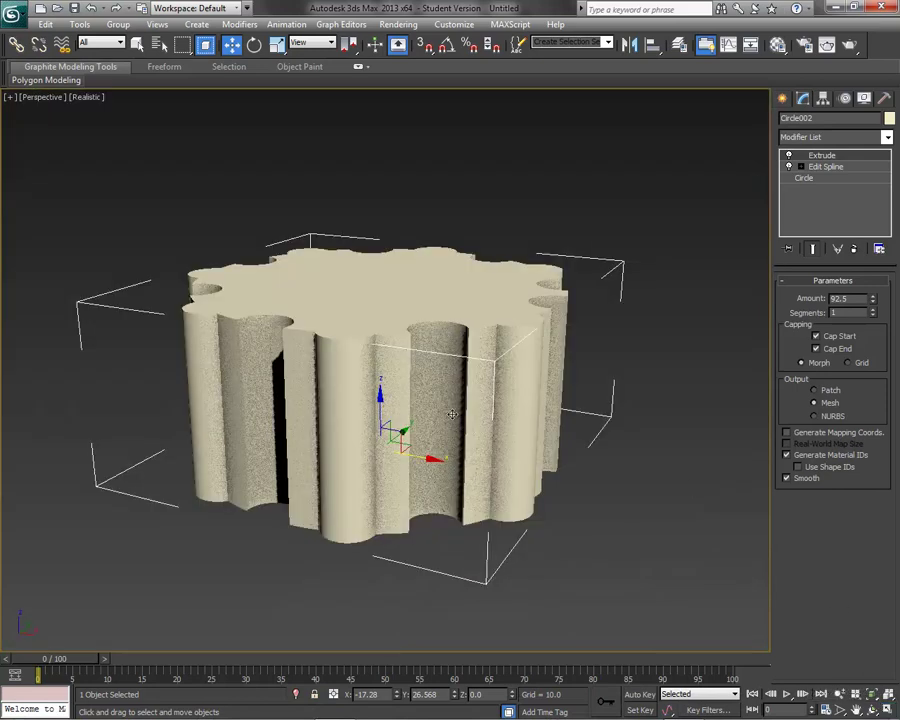
left_click(788, 479)
scroll(553, 436, "up", 8)
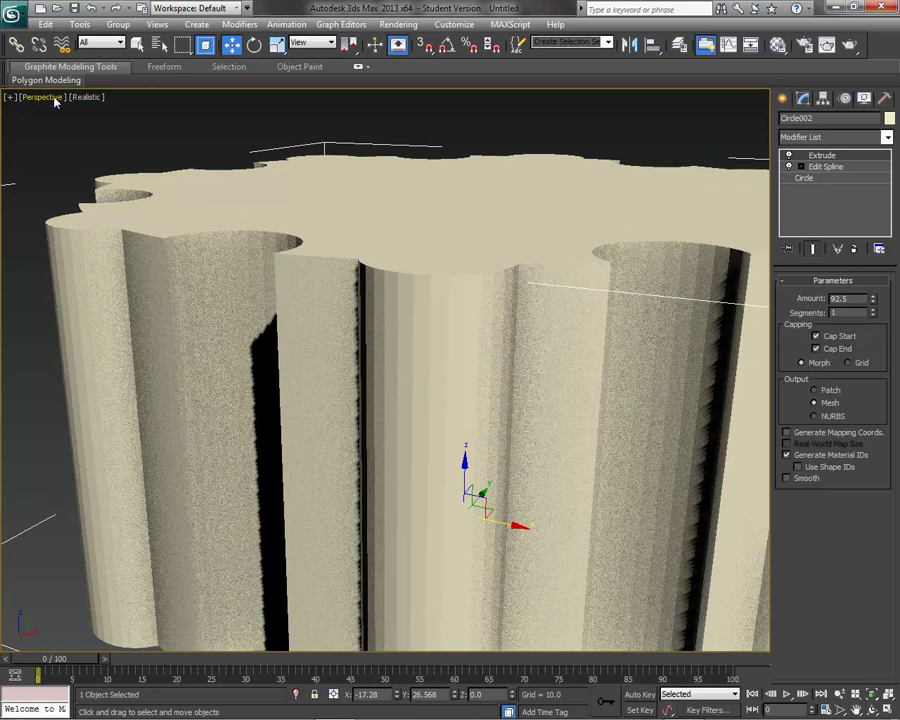
left_click(87, 98)
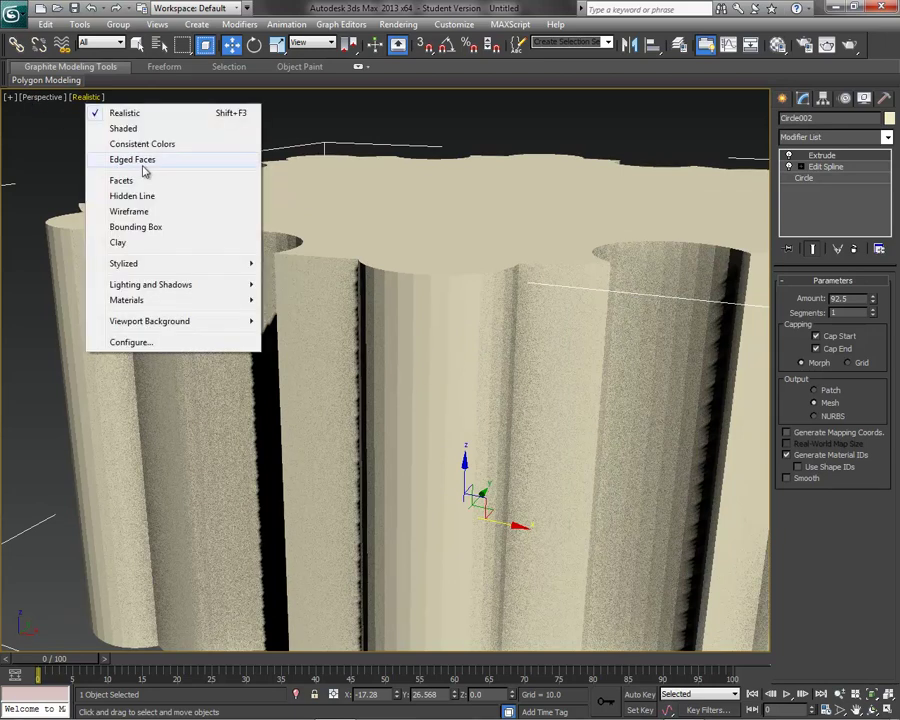
left_click(143, 162)
middle_click_drag(415, 371, 509, 383, "alt")
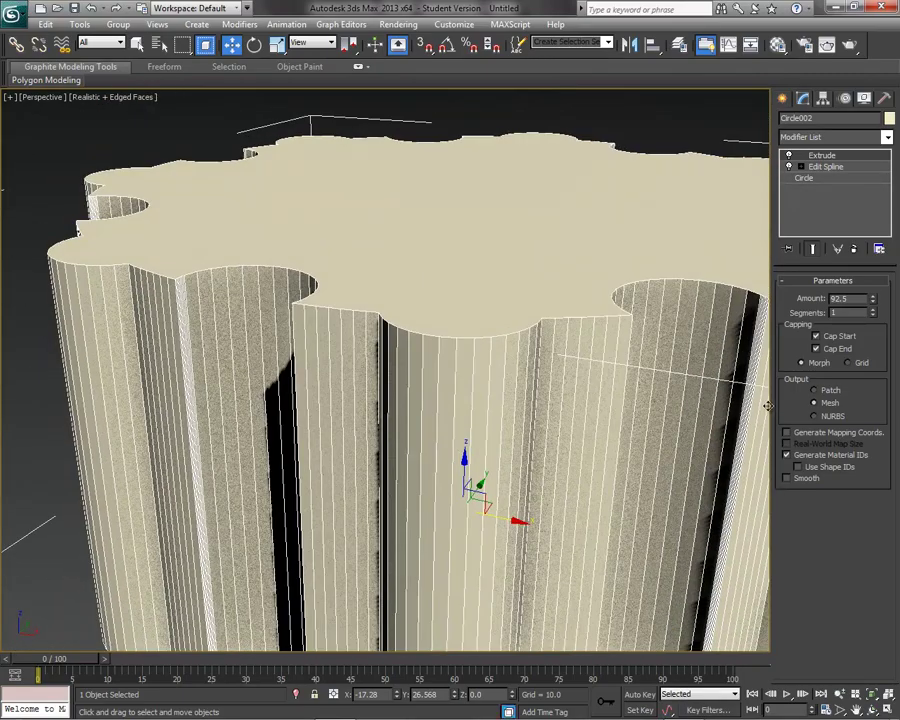
left_click(786, 478)
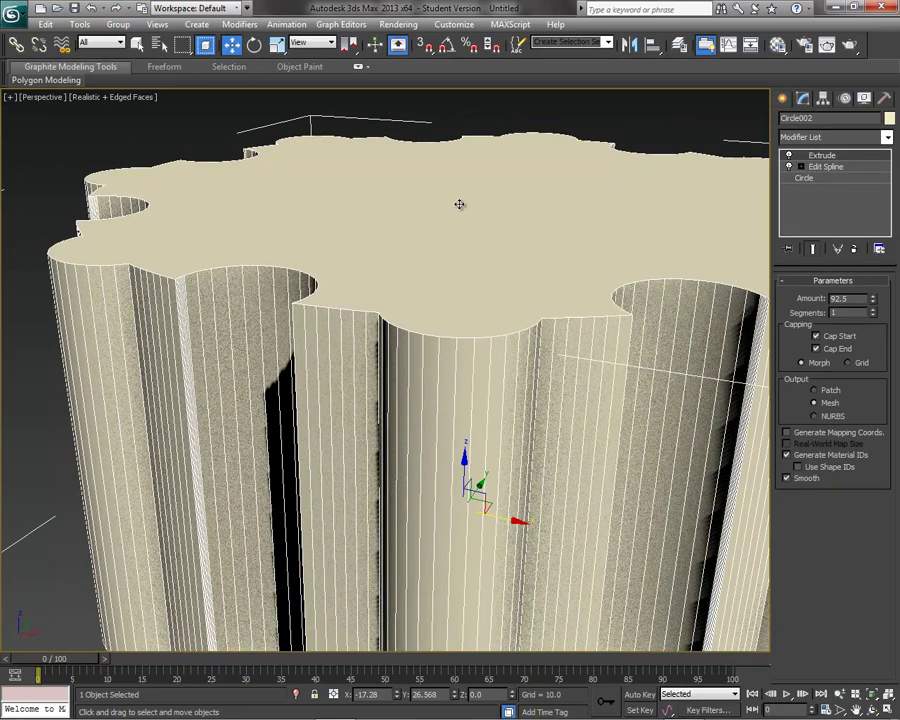
left_click(72, 97)
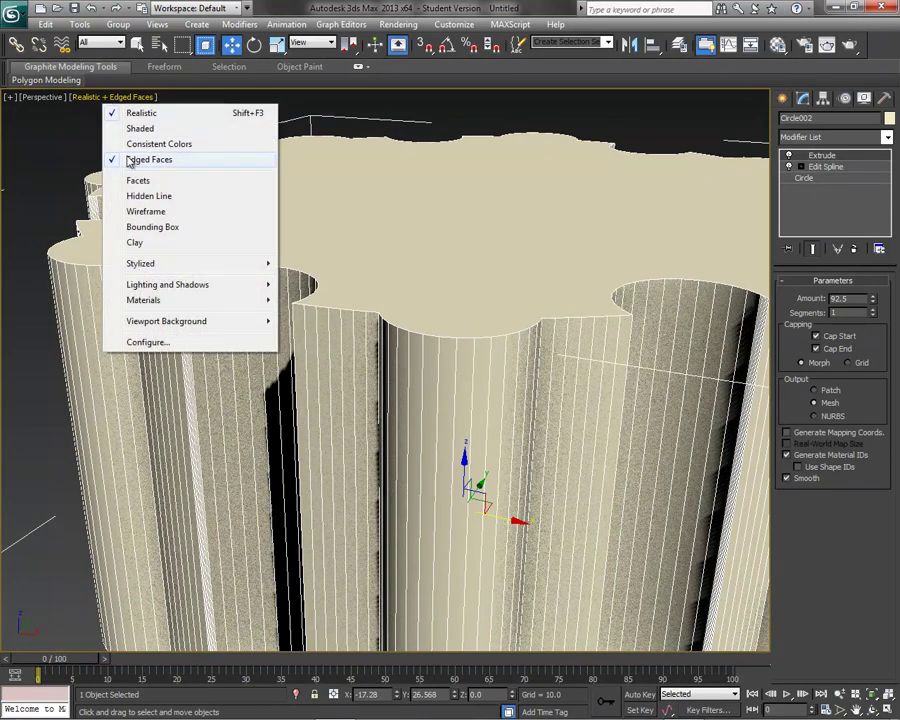
left_click(100, 113)
scroll(390, 311, "down", 3)
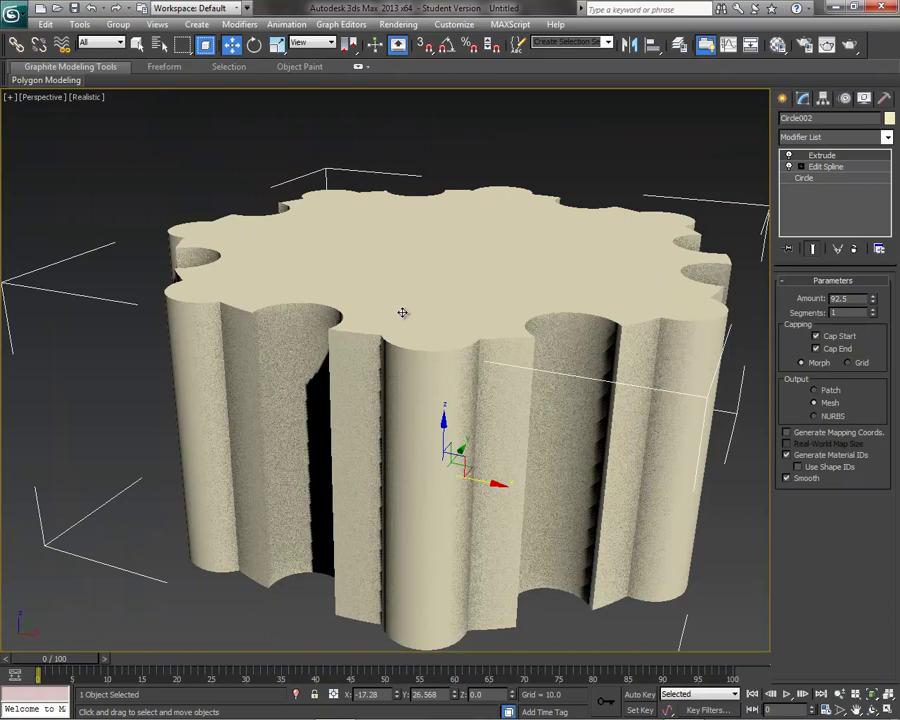
middle_click_drag(569, 366, 528, 386, "alt")
scroll(528, 386, "down", 4)
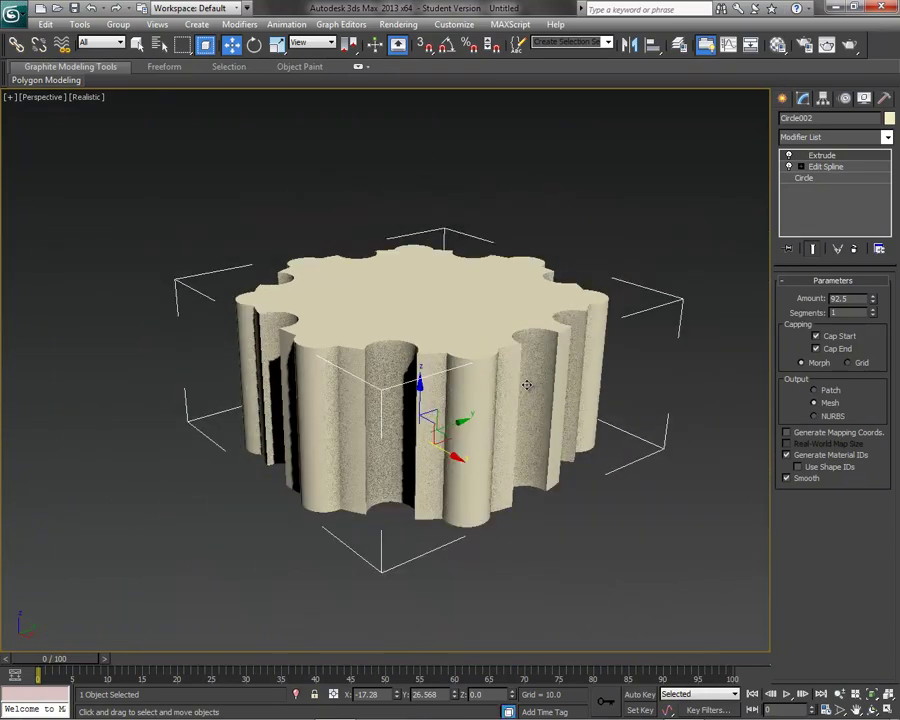
middle_click_drag(512, 257, 470, 307, "alt")
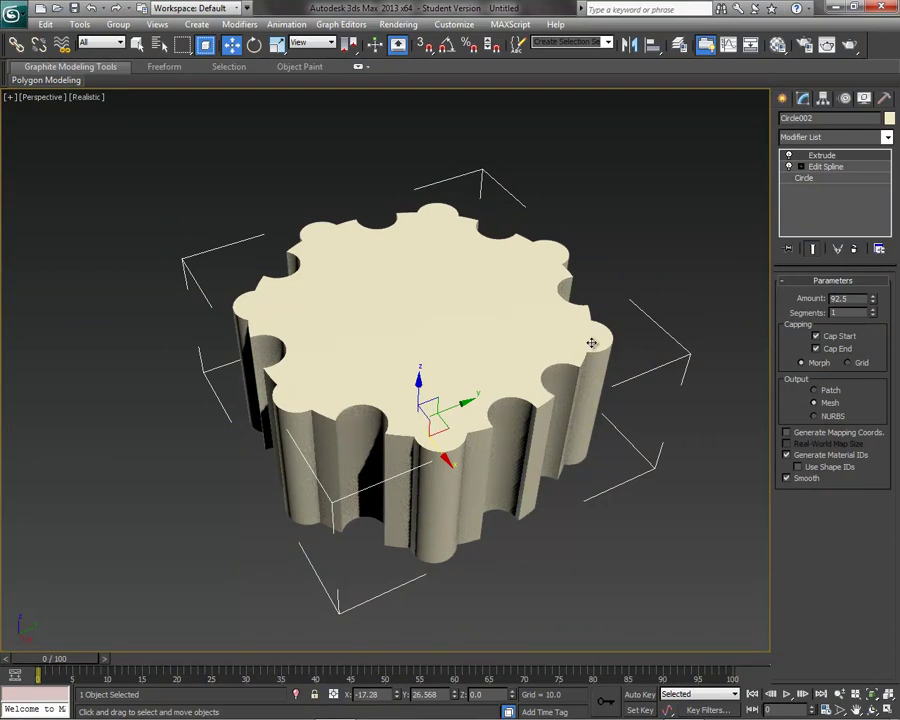
left_click(888, 710)
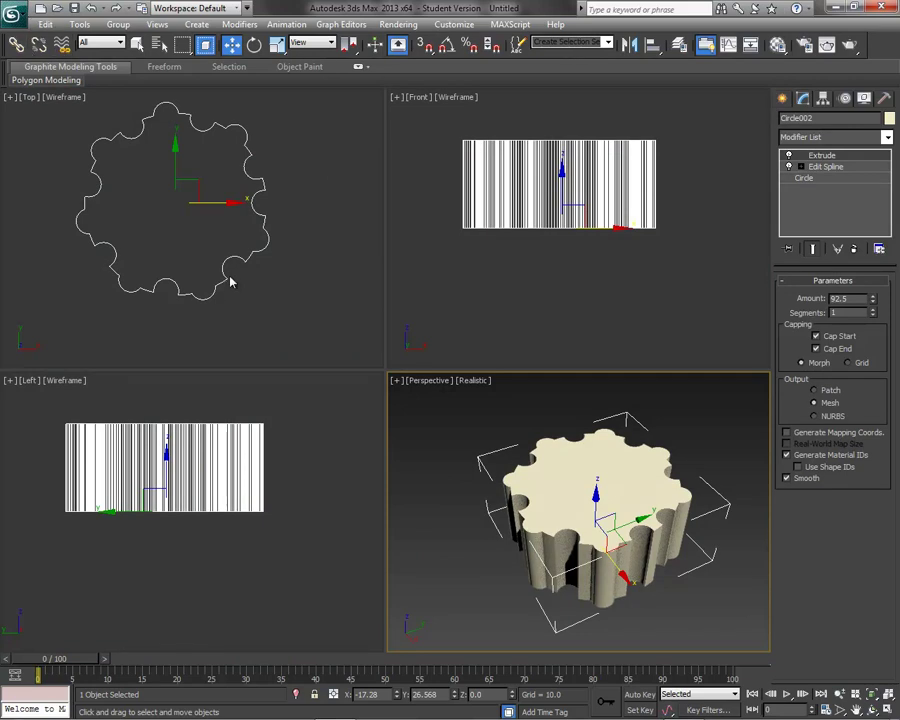
Delete the gear, activate the Front viewport and turn on grid snapping.
key("Delete")
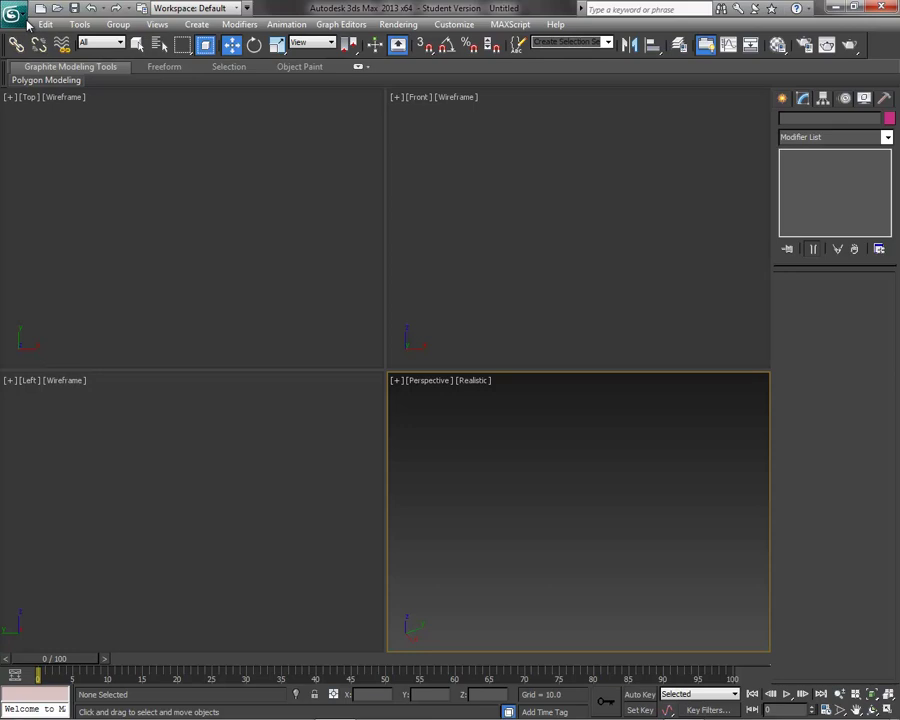
left_click(549, 191)
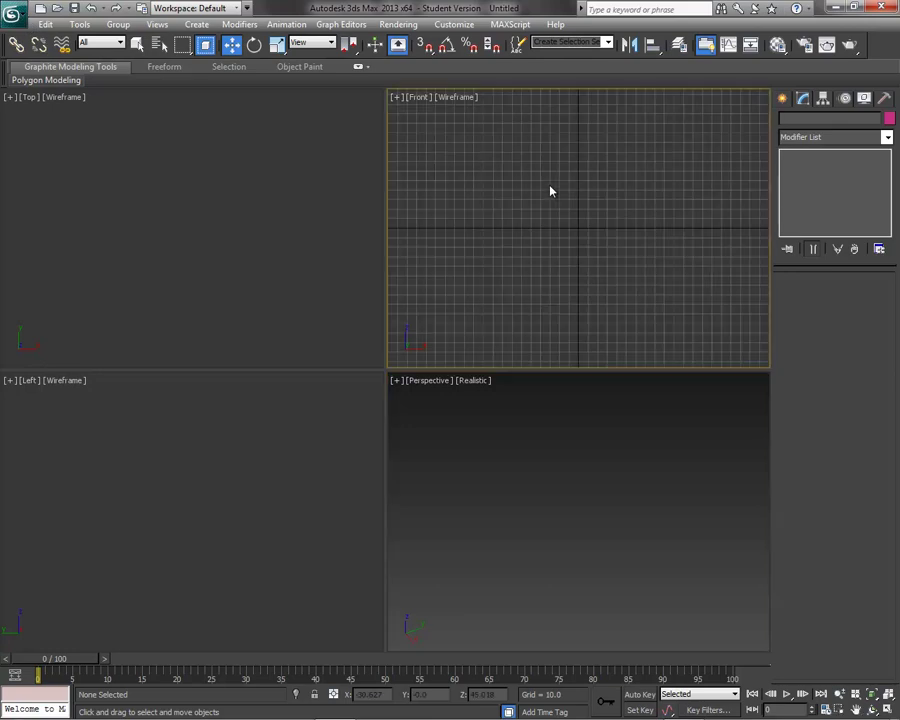
left_click(13, 14)
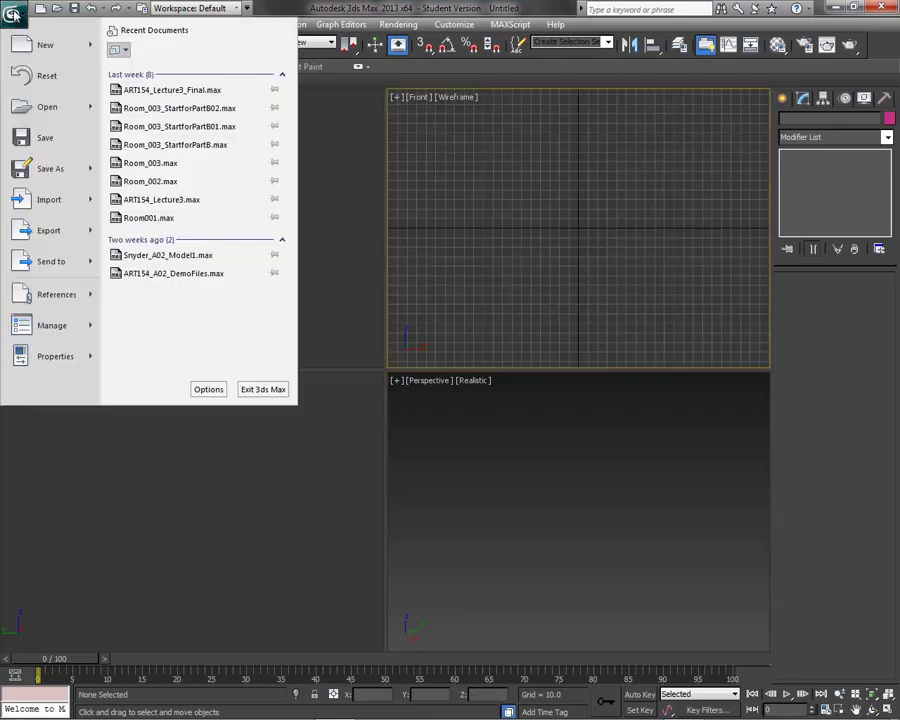
left_click(295, 6)
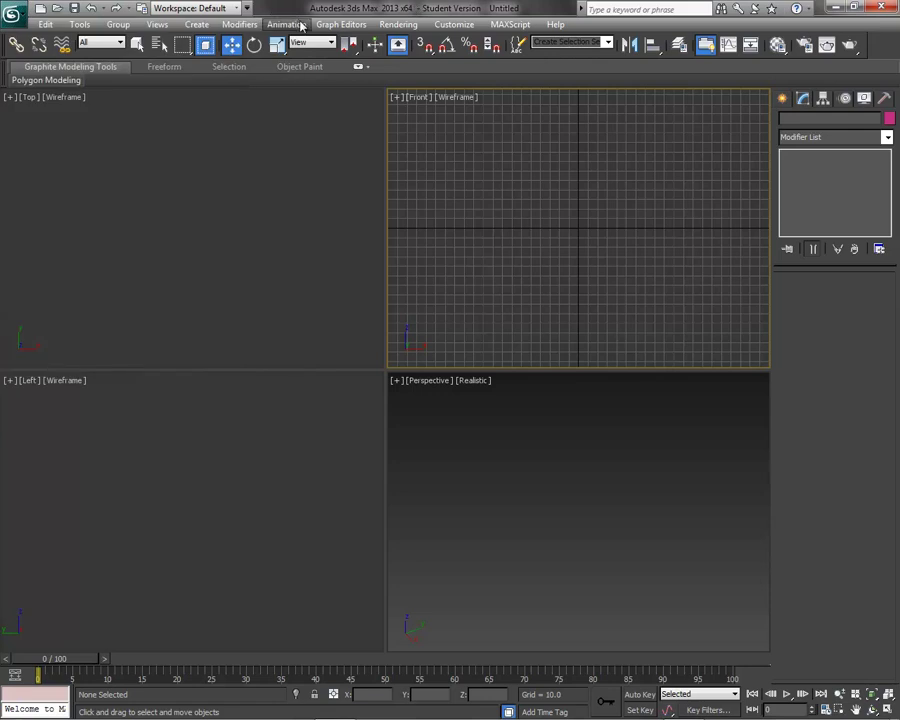
left_click(424, 46)
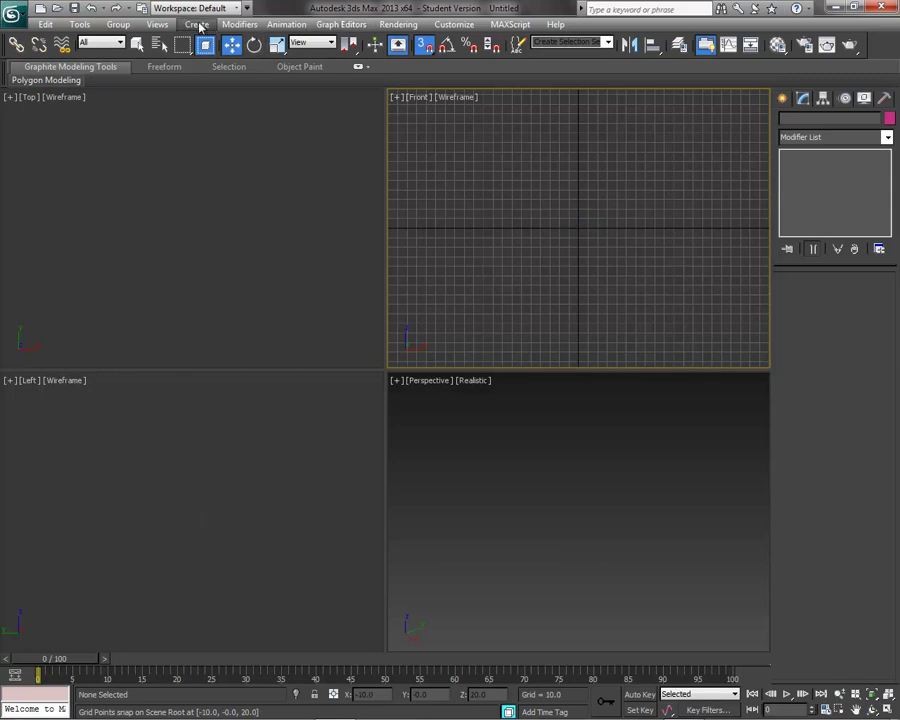
left_click(197, 24)
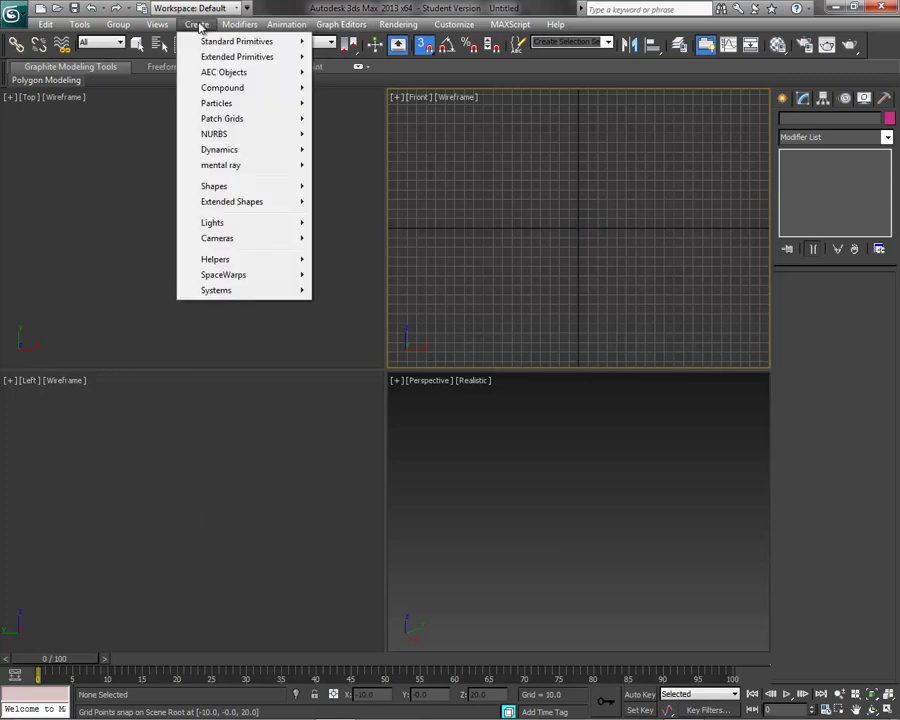
left_click(341, 24)
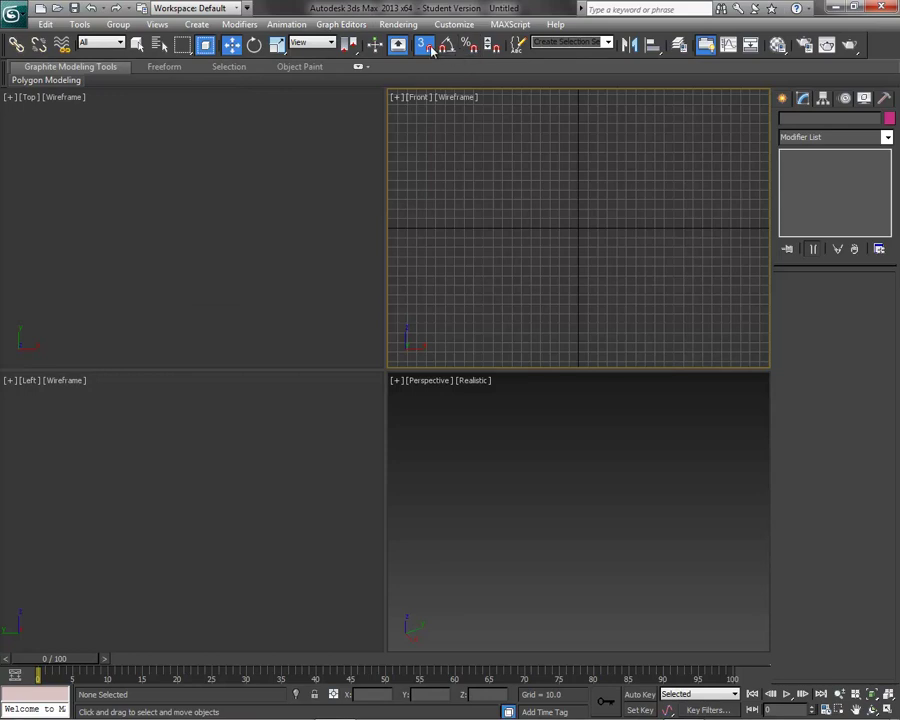
left_click(197, 24)
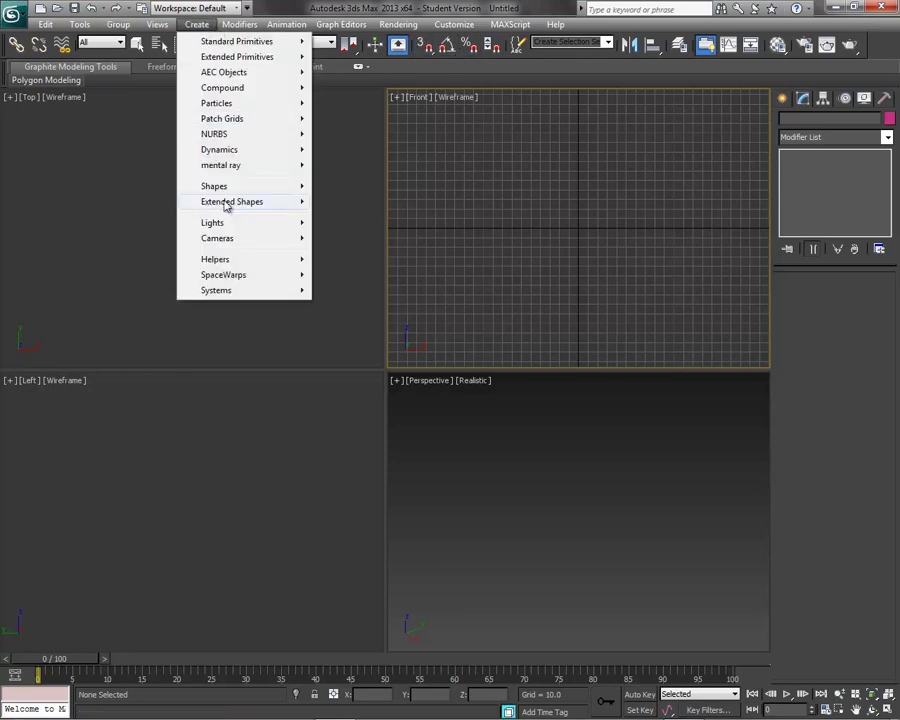
Start a Line spline tracing the goblet cup from centre, over the rim, down the bowl.
mouse_move(229, 188)
left_click(372, 187)
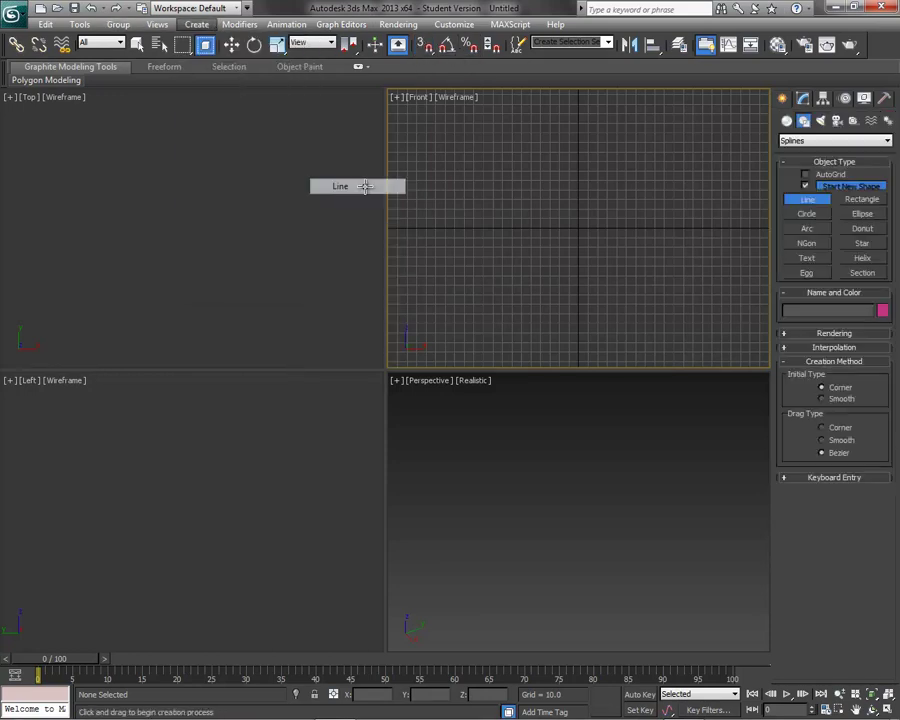
left_click(581, 183)
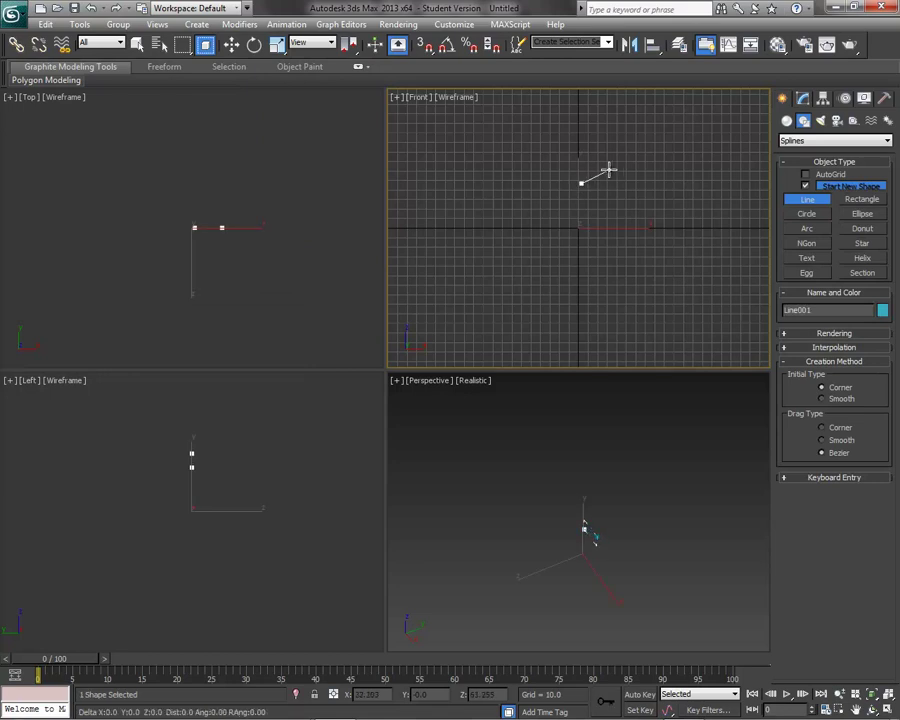
left_click(608, 169)
left_click(618, 149)
left_click(627, 131)
left_click(645, 131)
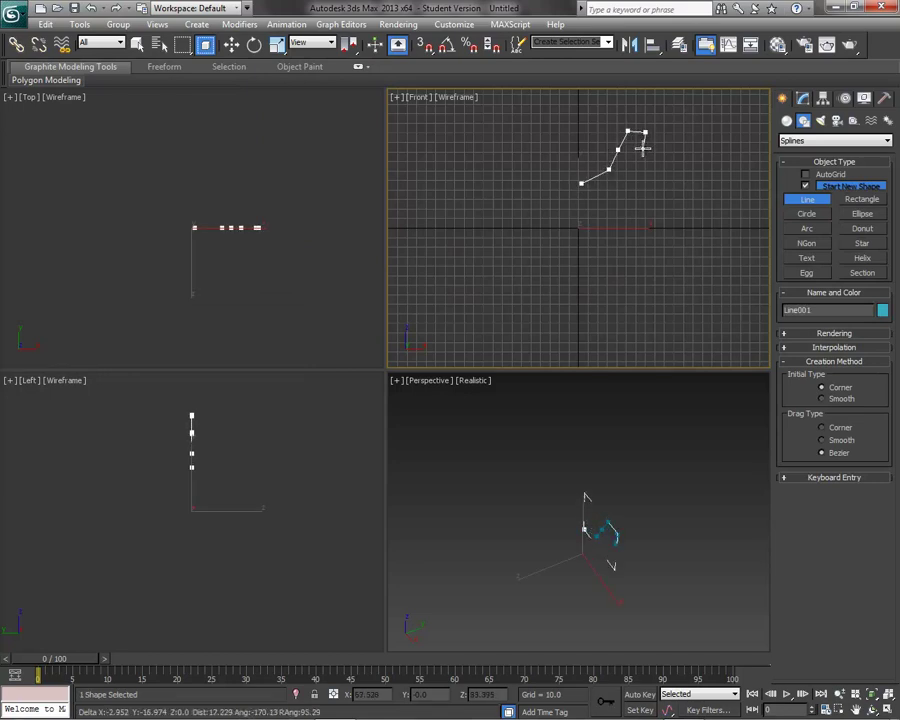
left_click(642, 148)
left_click(632, 164)
left_click(626, 180)
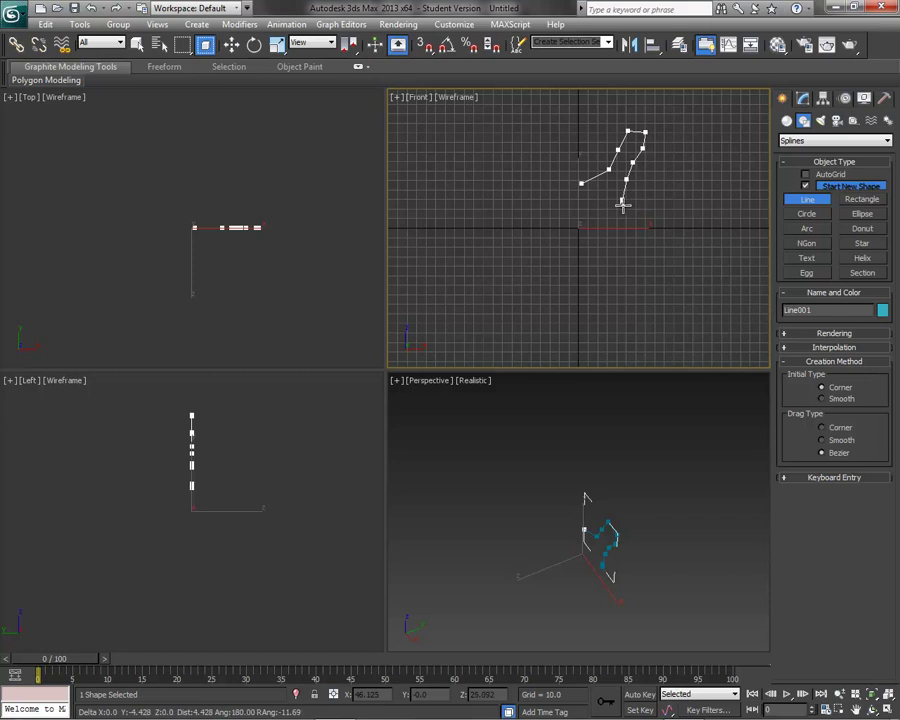
left_click(622, 199)
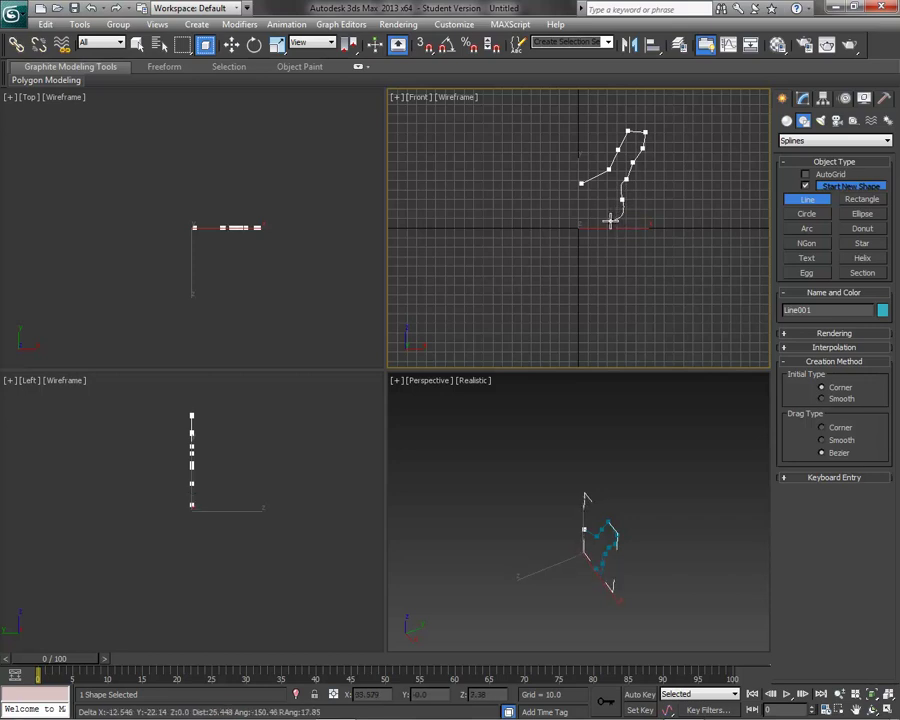
Continue the profile down the stem and around the flared base, ending near the centre line.
left_click(604, 219)
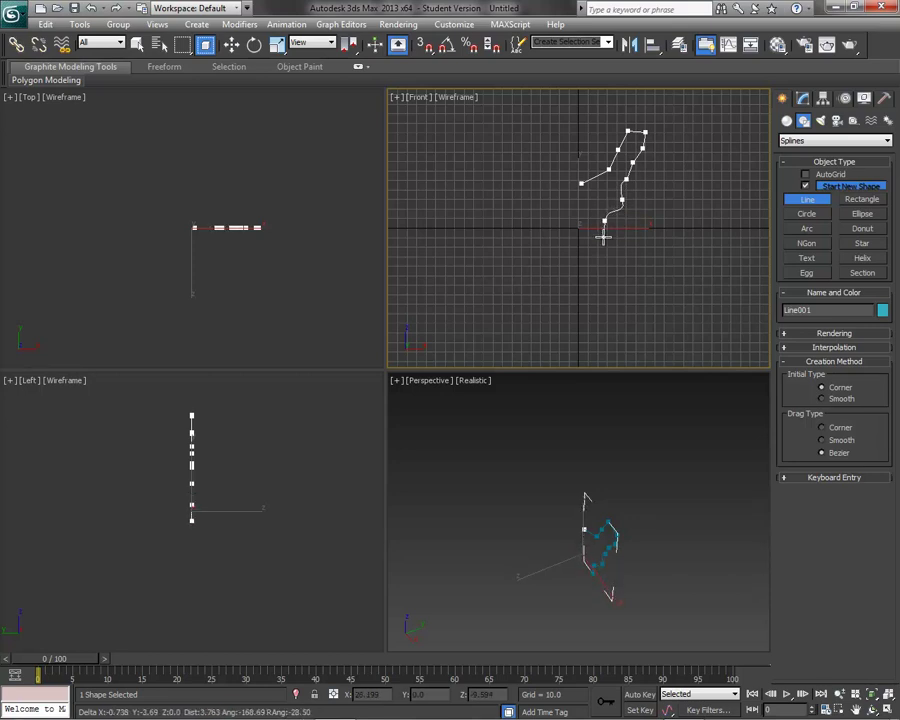
left_click(606, 299)
left_click(633, 315)
left_click(658, 323)
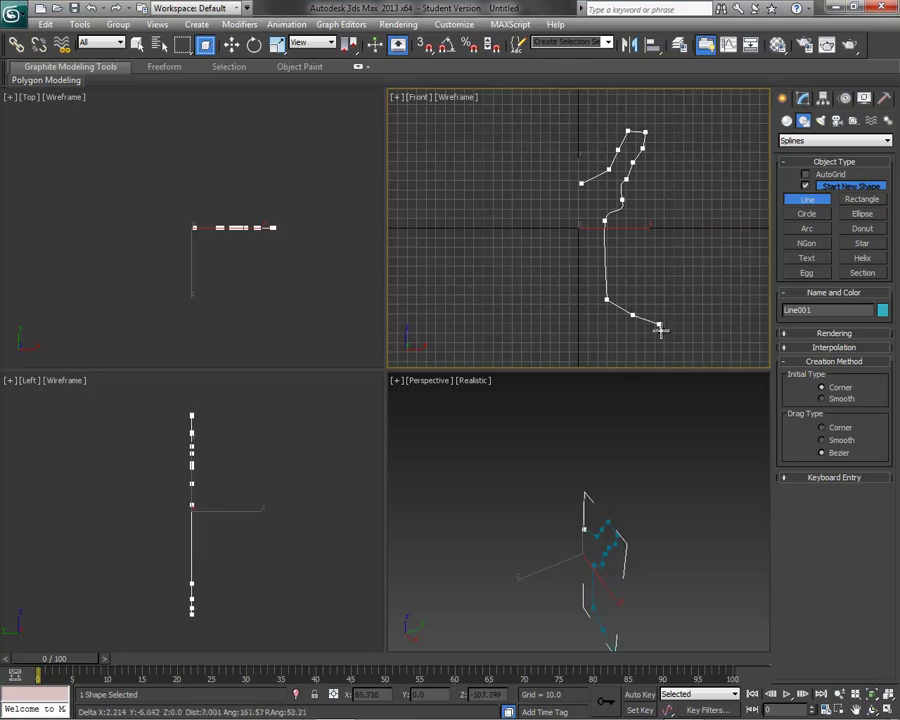
left_click(657, 334)
left_click(639, 336)
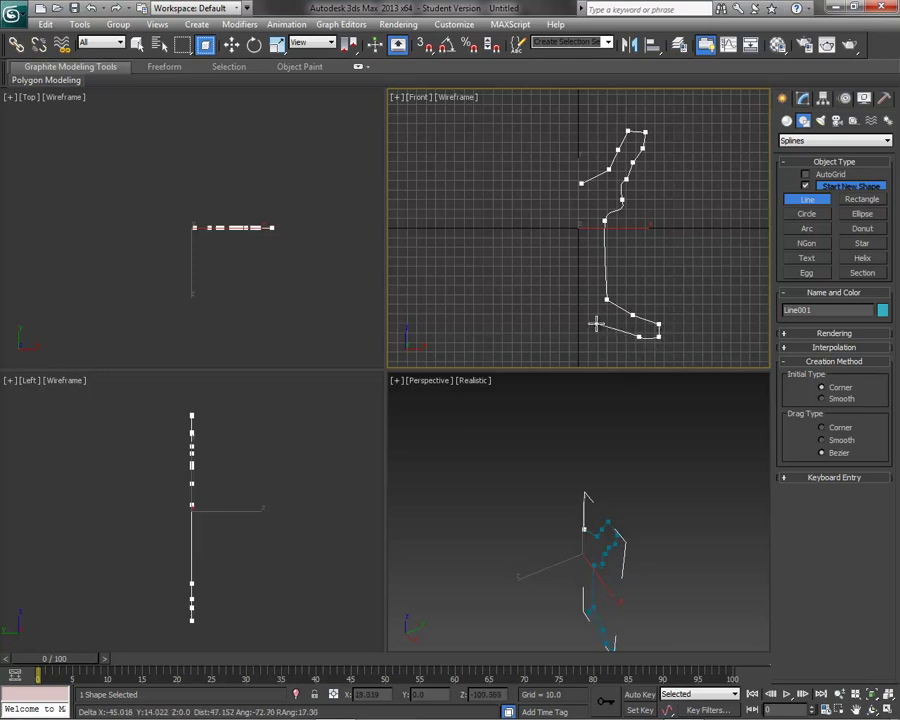
left_click(596, 323)
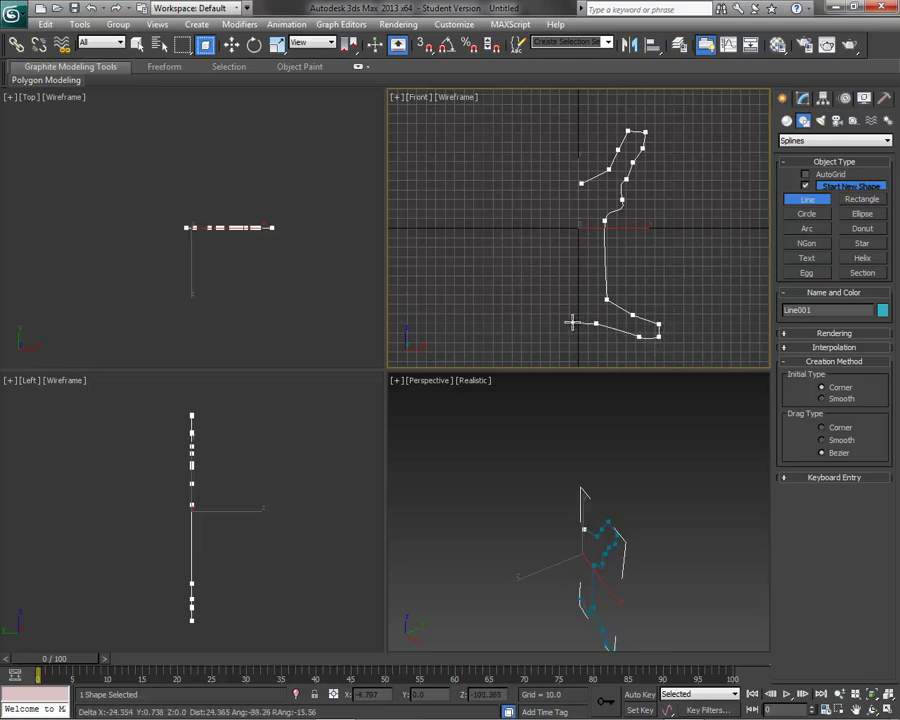
left_click(568, 323)
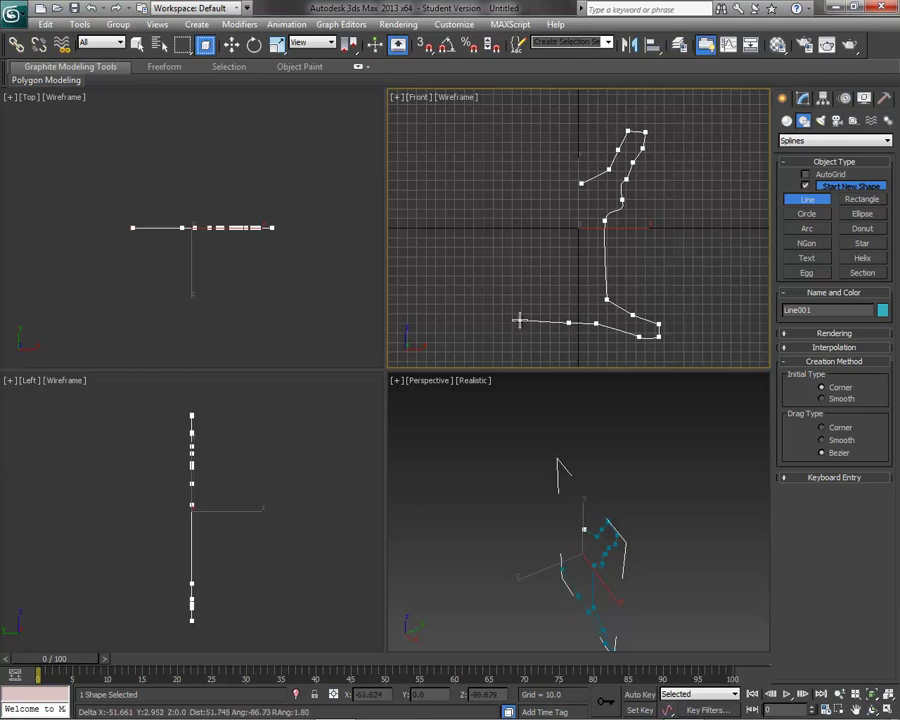
right_click(518, 317)
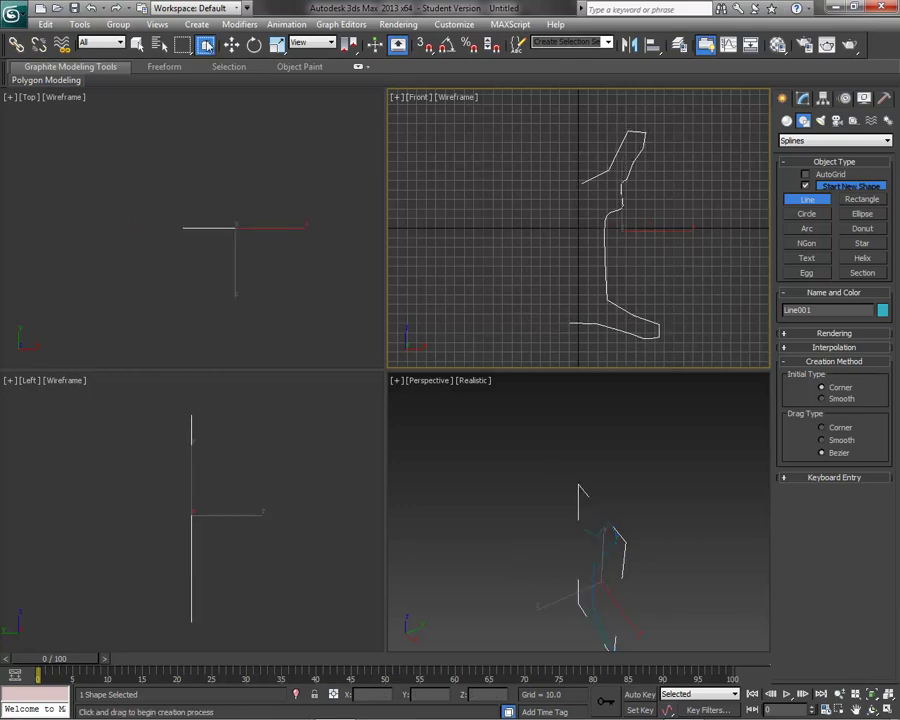
left_click(231, 45)
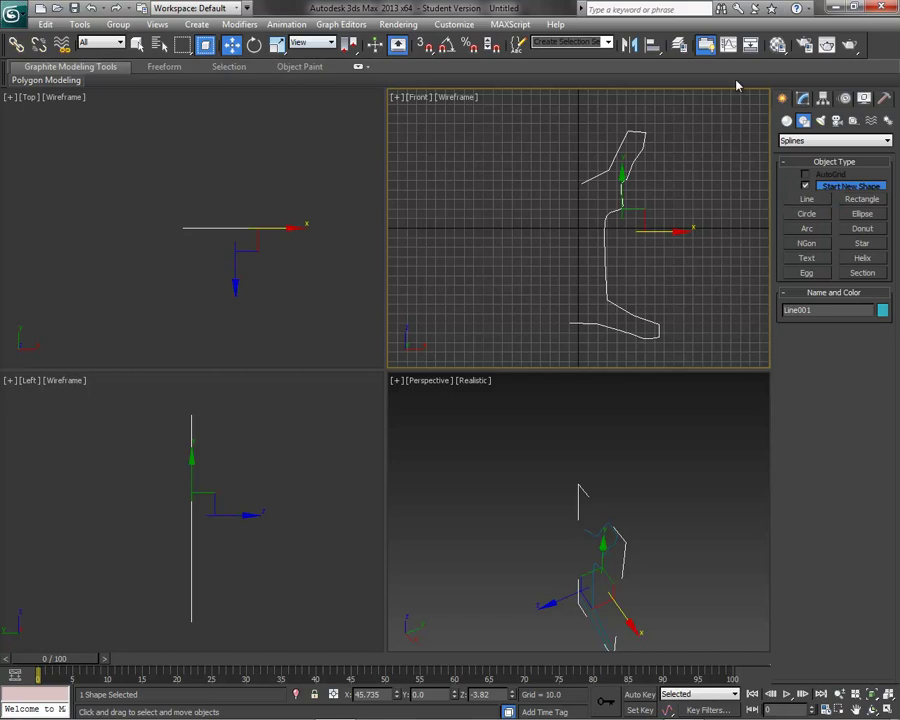
Apply a Lathe modifier to Line001 and orbit to view the revolved solid.
left_click(803, 99)
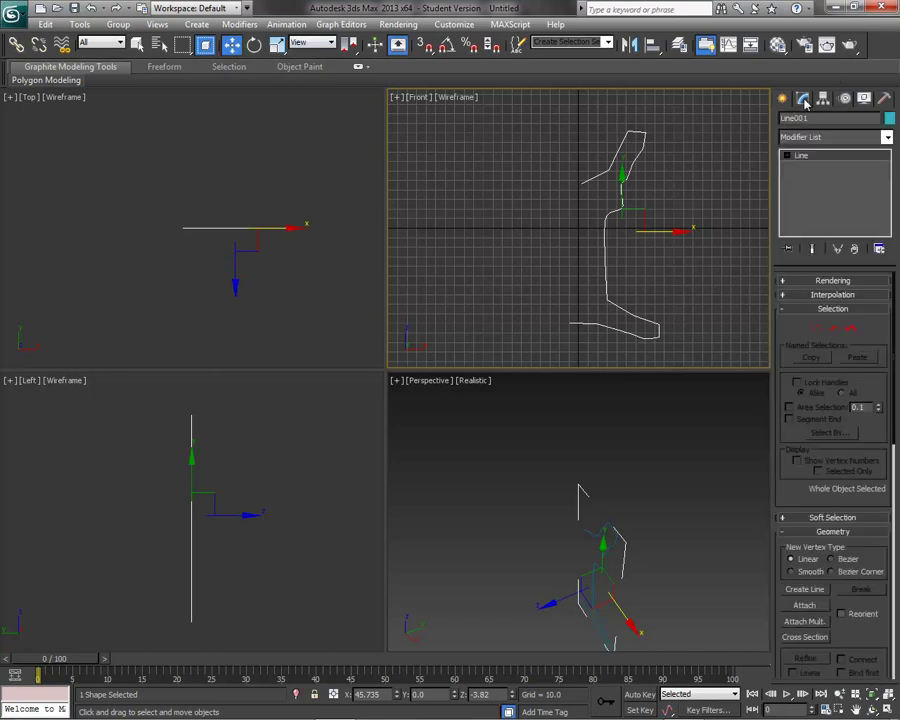
left_click(887, 137)
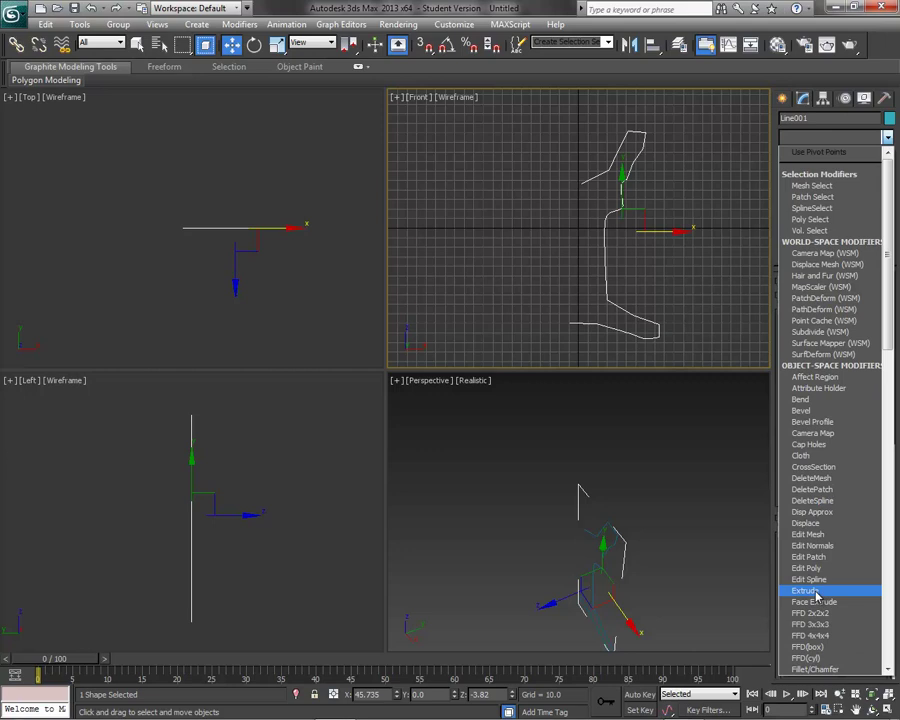
scroll(815, 605, "down", 3)
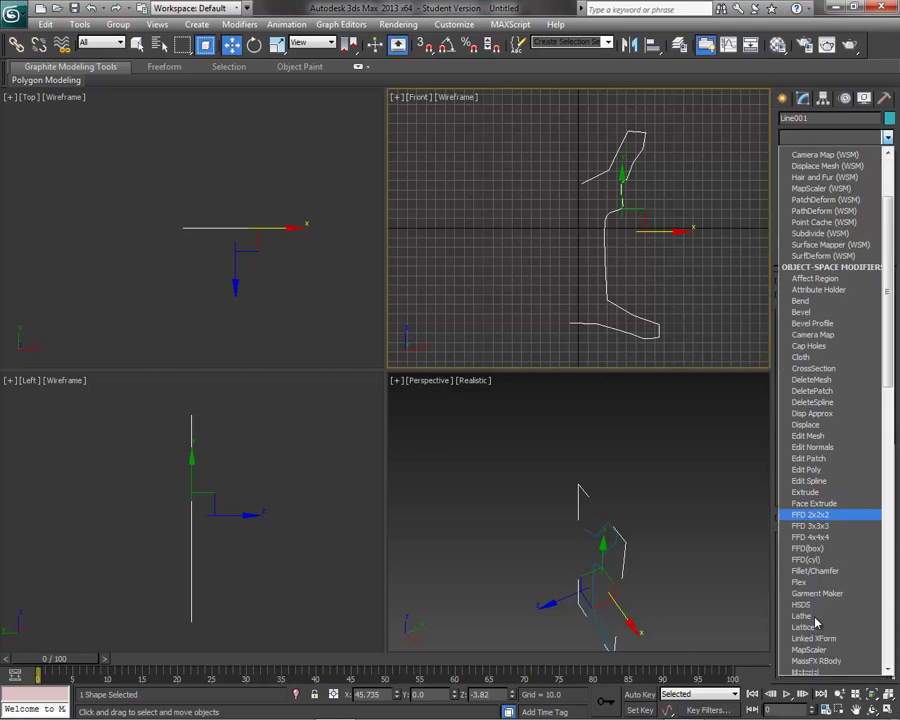
left_click(805, 615)
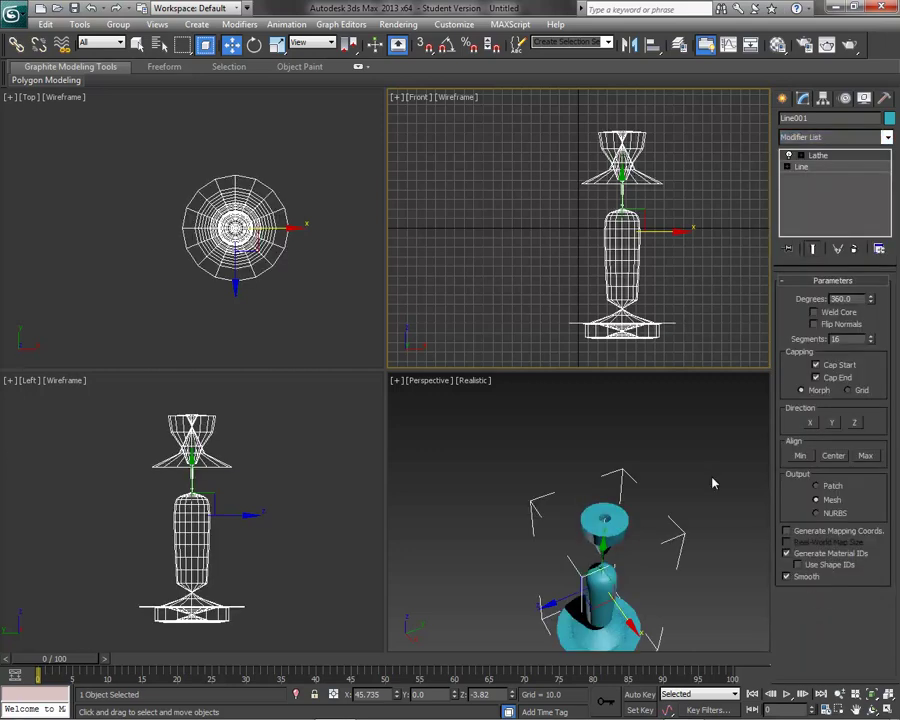
middle_click_drag(713, 483, 701, 432, "alt")
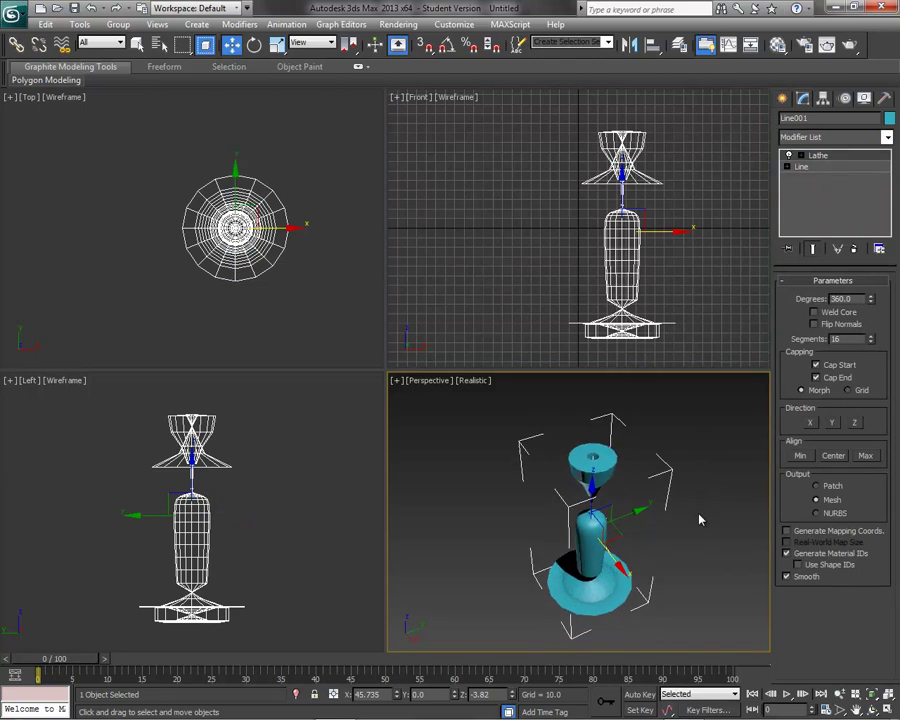
middle_click_drag(700, 519, 696, 495, "alt")
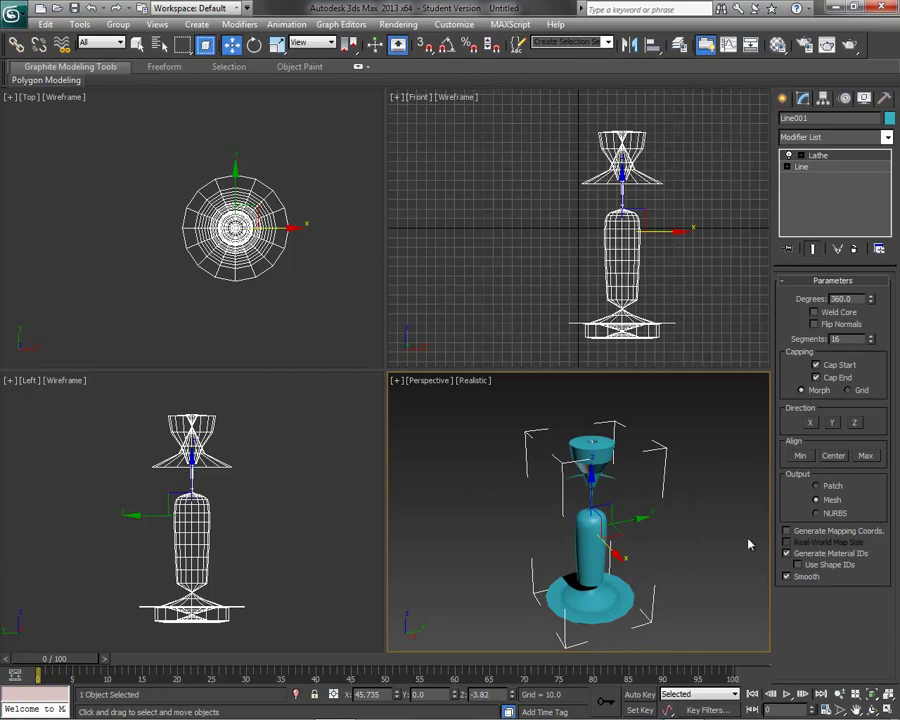
Align the lathe axis to Min, briefly try Max, then return it to Min.
left_click(801, 456)
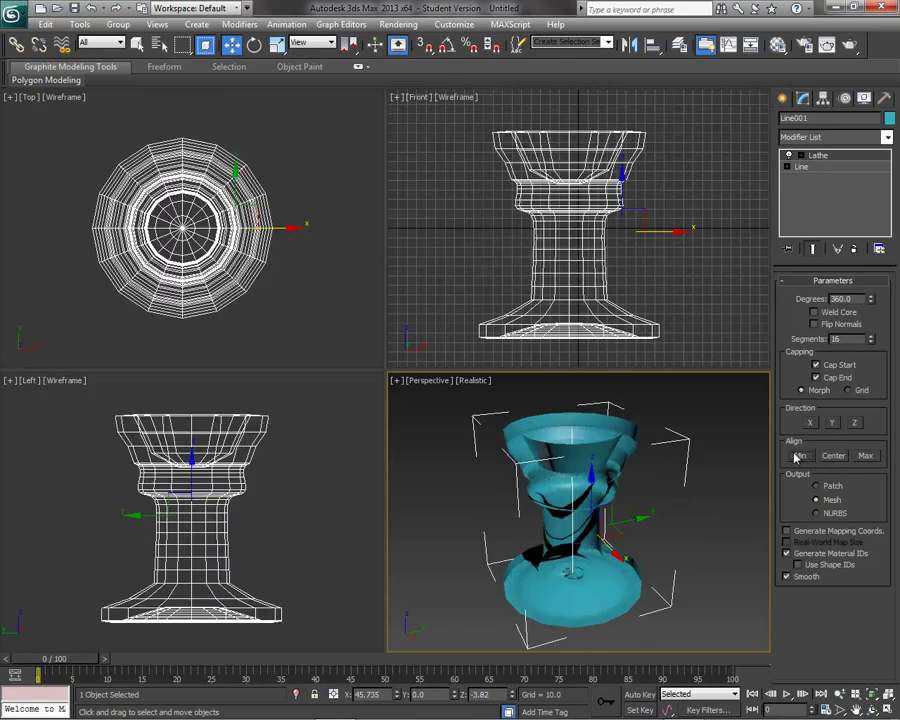
middle_click_drag(716, 504, 730, 481, "alt")
left_click(865, 456)
left_click(800, 456)
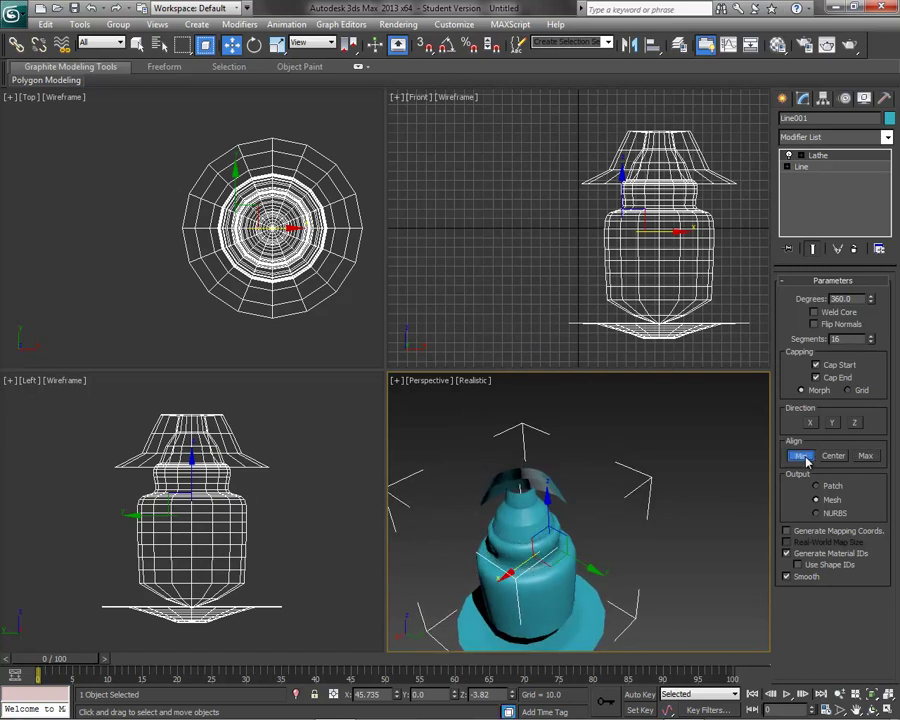
middle_click_drag(676, 553, 546, 545, "alt")
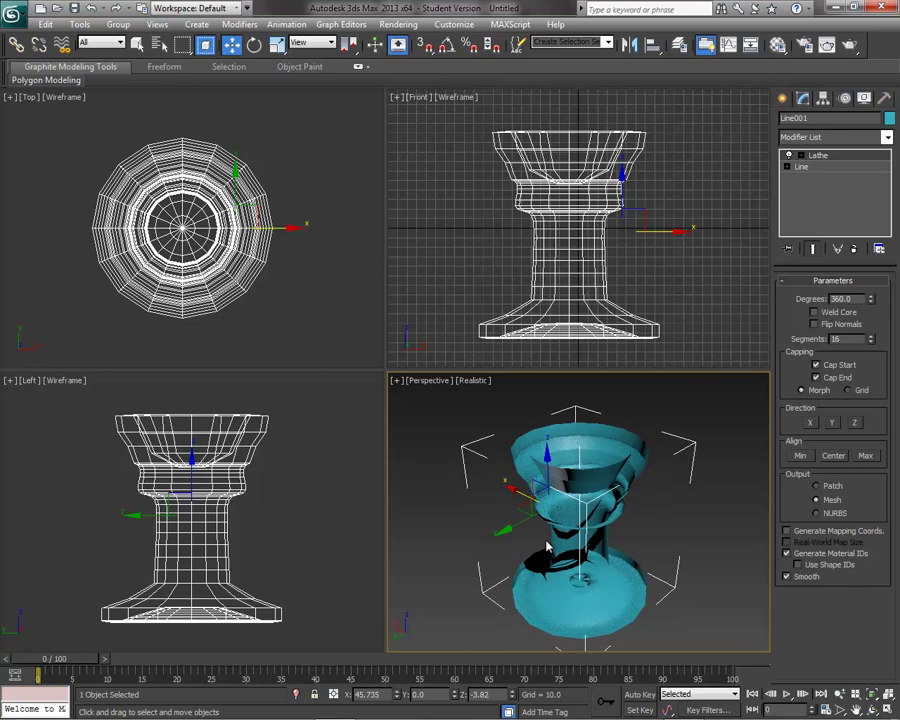
Enable Flip Normals on the Lathe and orbit around the goblet to check its shading.
left_click(815, 325)
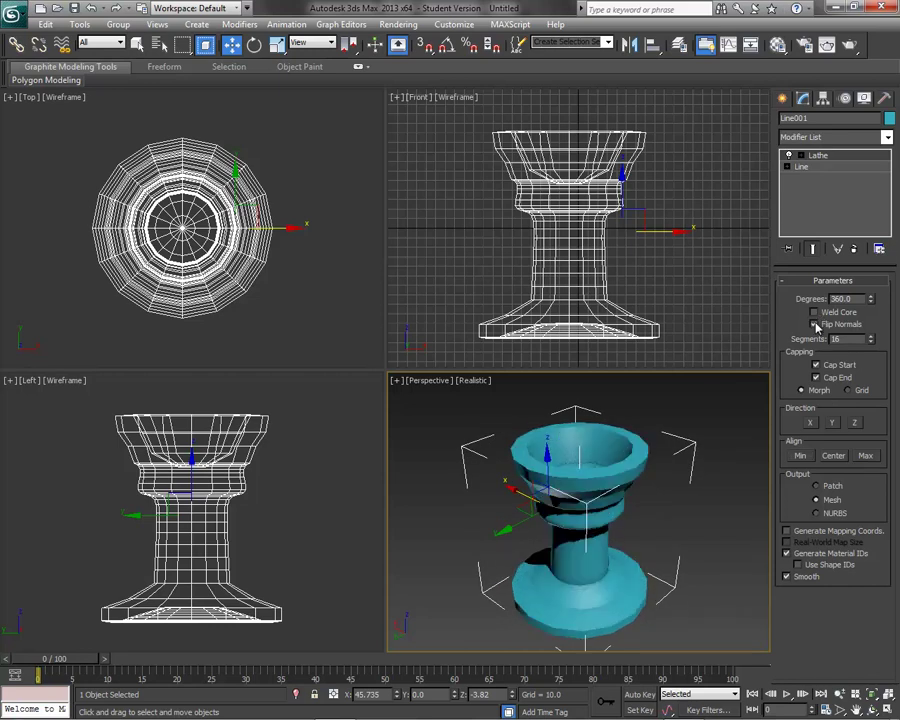
middle_click_drag(712, 497, 520, 524, "alt")
middle_click_drag(524, 562, 634, 597, "alt")
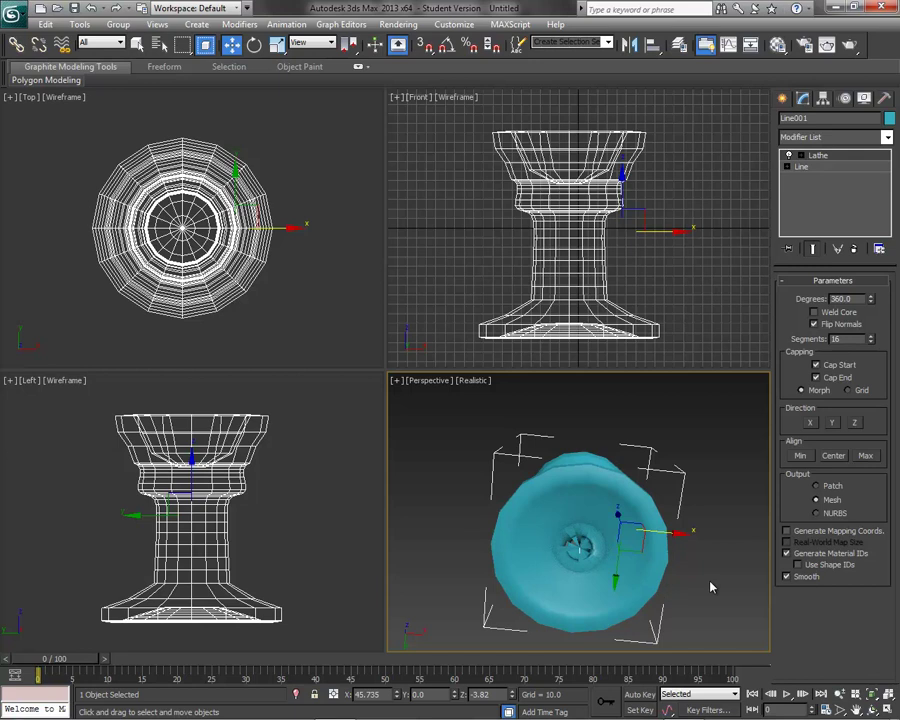
scroll(719, 498, "up", 4)
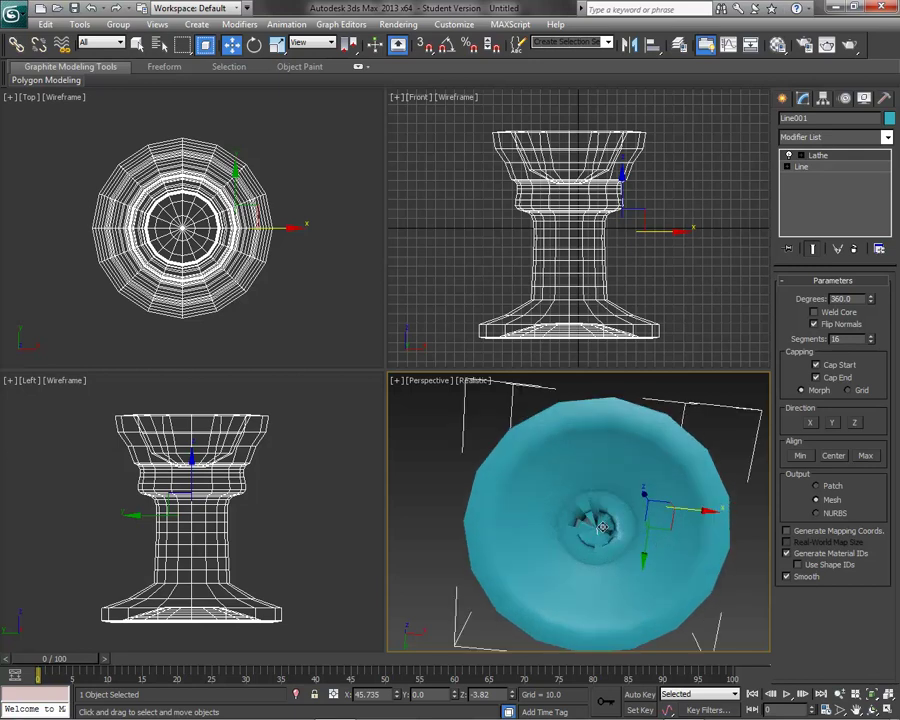
middle_click_drag(617, 464, 606, 438, "alt")
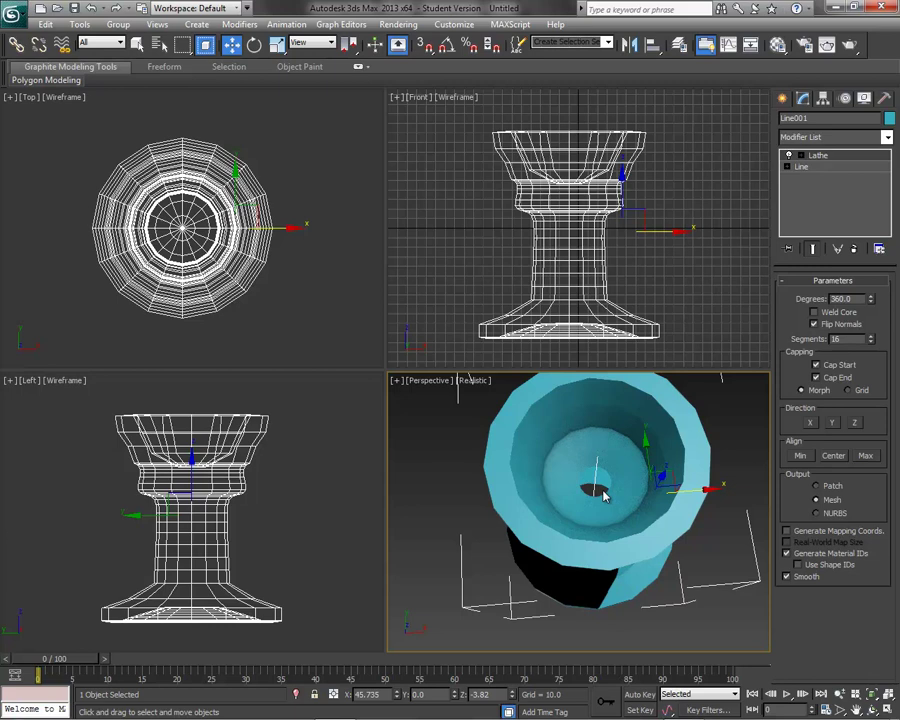
middle_click_drag(630, 495, 620, 471, "alt")
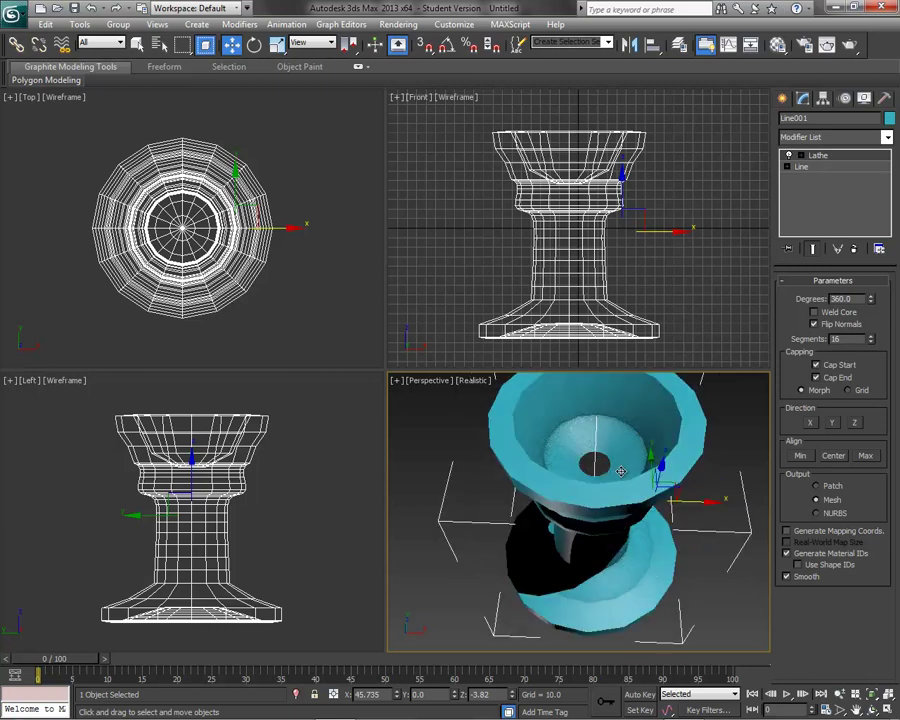
middle_click_drag(622, 549, 604, 365, "alt")
middle_click_drag(622, 492, 654, 664, "alt")
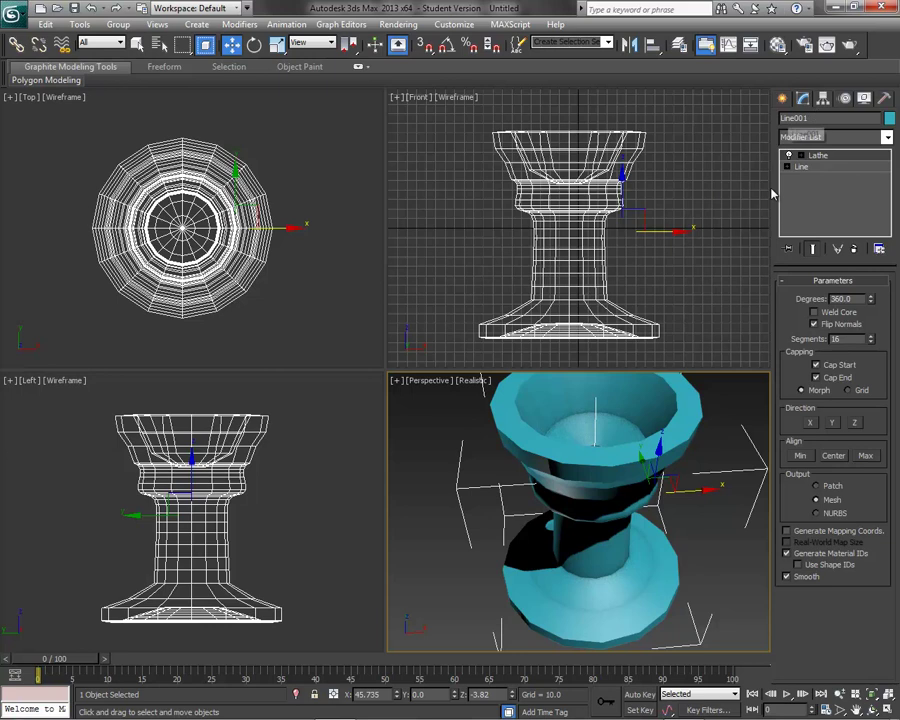
Turn off the Lathe, enter Line vertex level and enable Grid Points snapping.
left_click(789, 156)
left_click(800, 167)
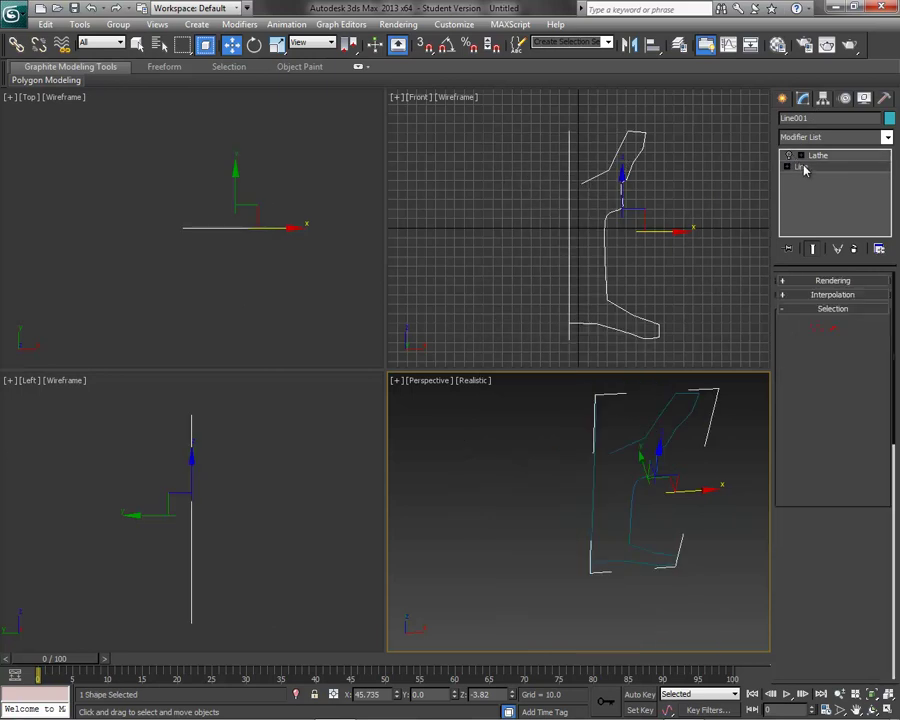
key("1")
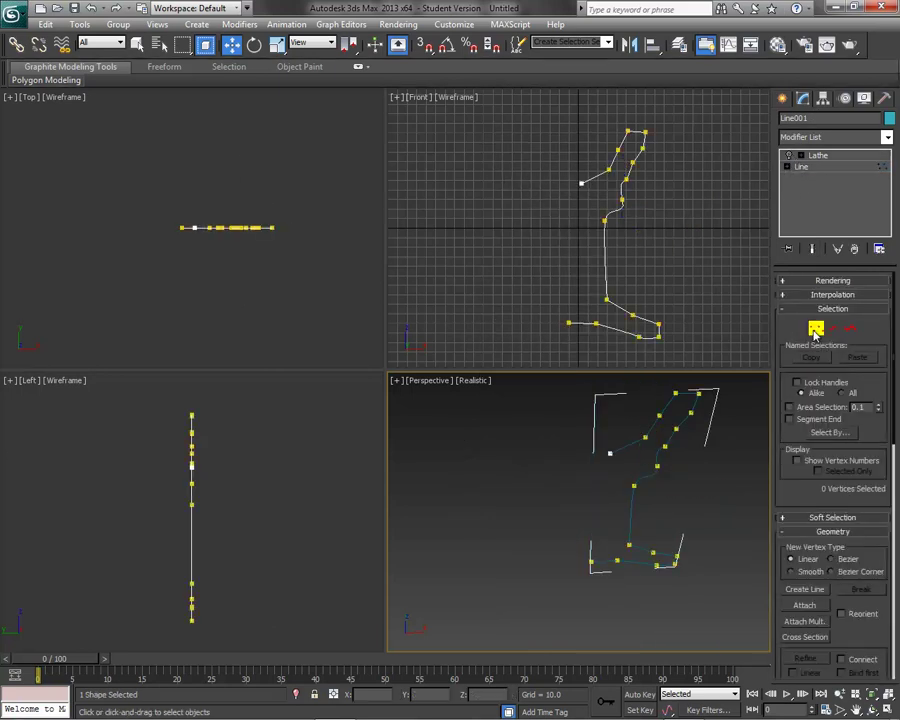
right_click(424, 45)
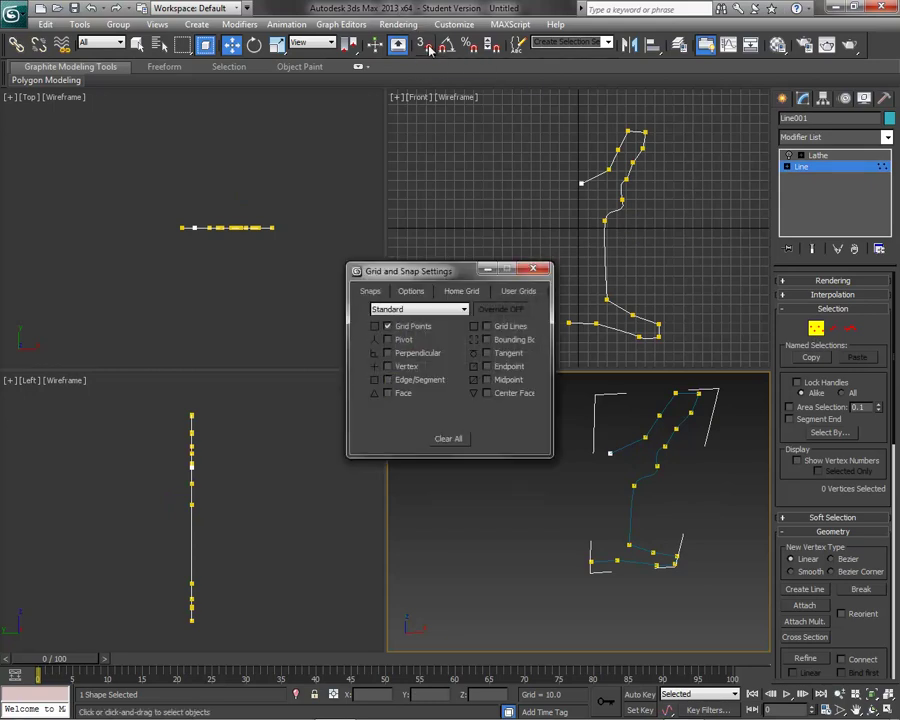
left_click(388, 326)
left_click(536, 270)
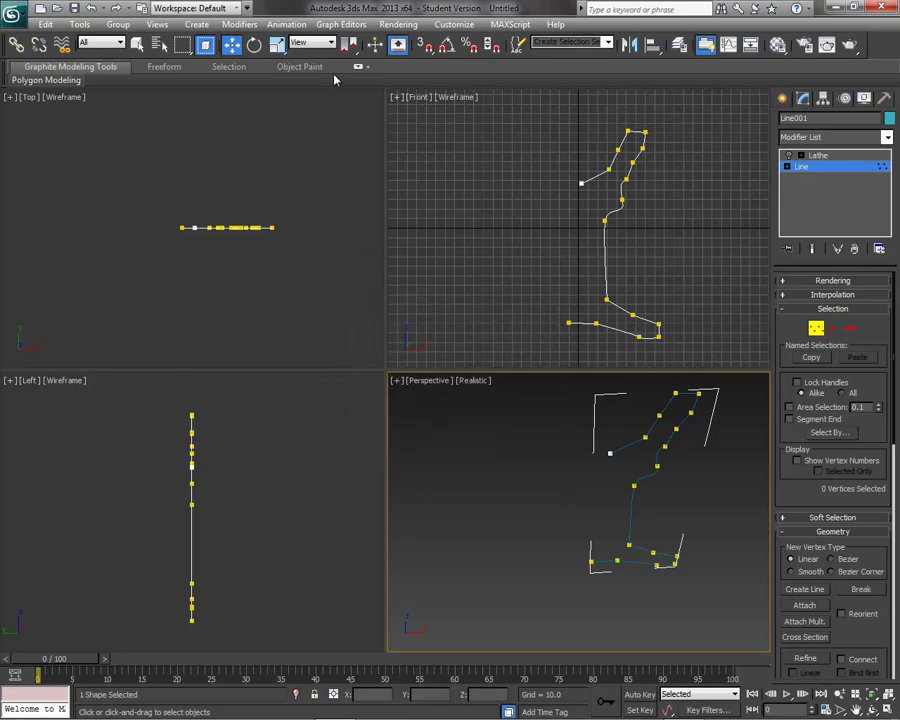
Move the profile's top and bottom end vertices onto the central vertical axis.
left_click(579, 184)
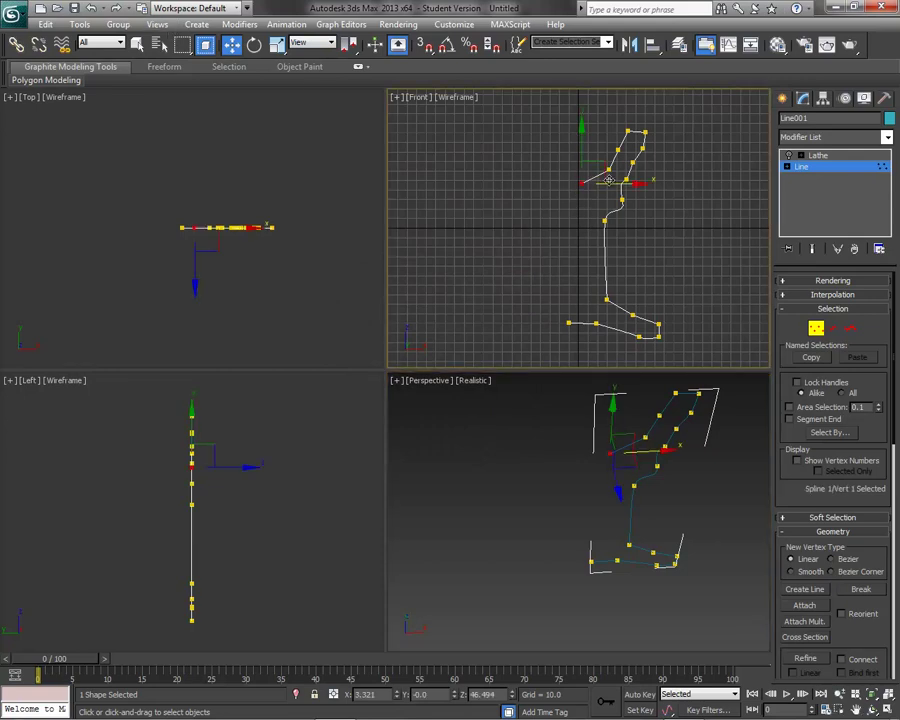
left_click_drag(594, 183, 576, 170)
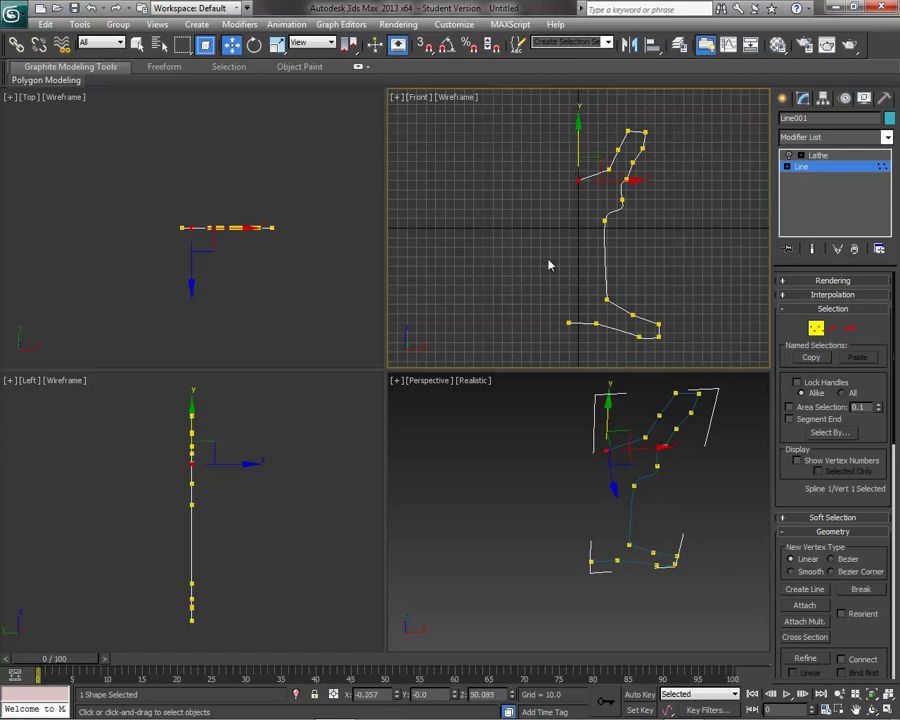
left_click(595, 323)
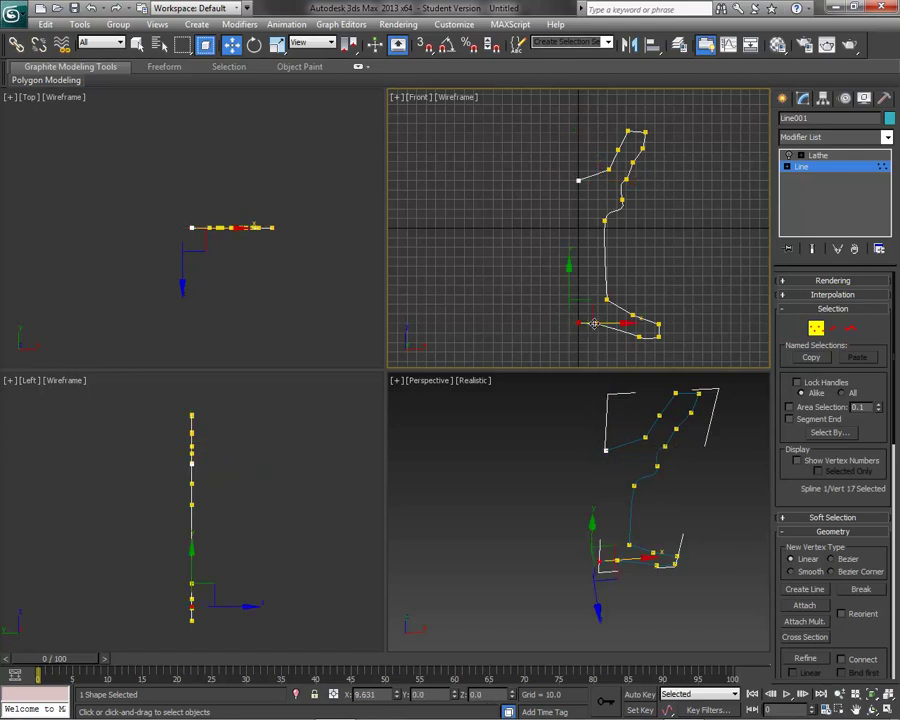
left_click_drag(594, 323, 580, 323)
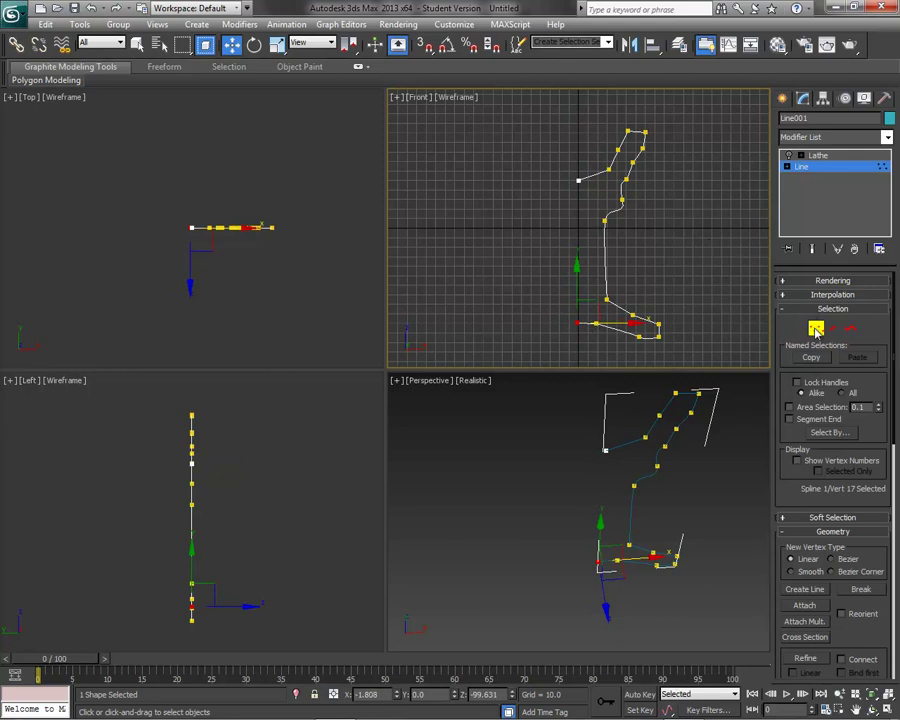
key("1")
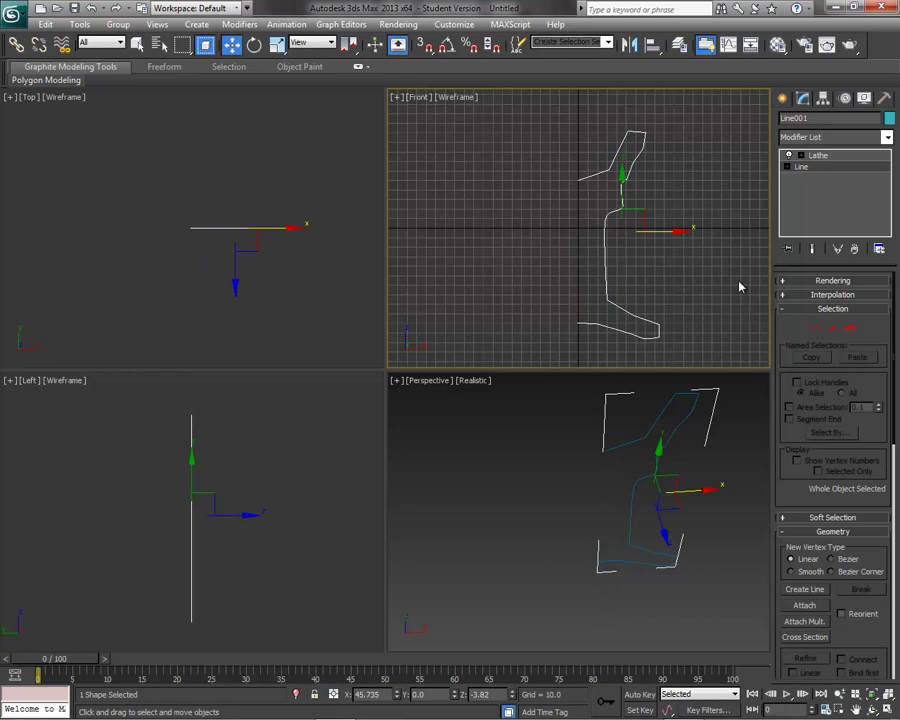
Reactivate the Lathe, align it Center then Min, and orbit into the bowl to check it closes.
middle_click_drag(680, 560, 719, 568, "alt")
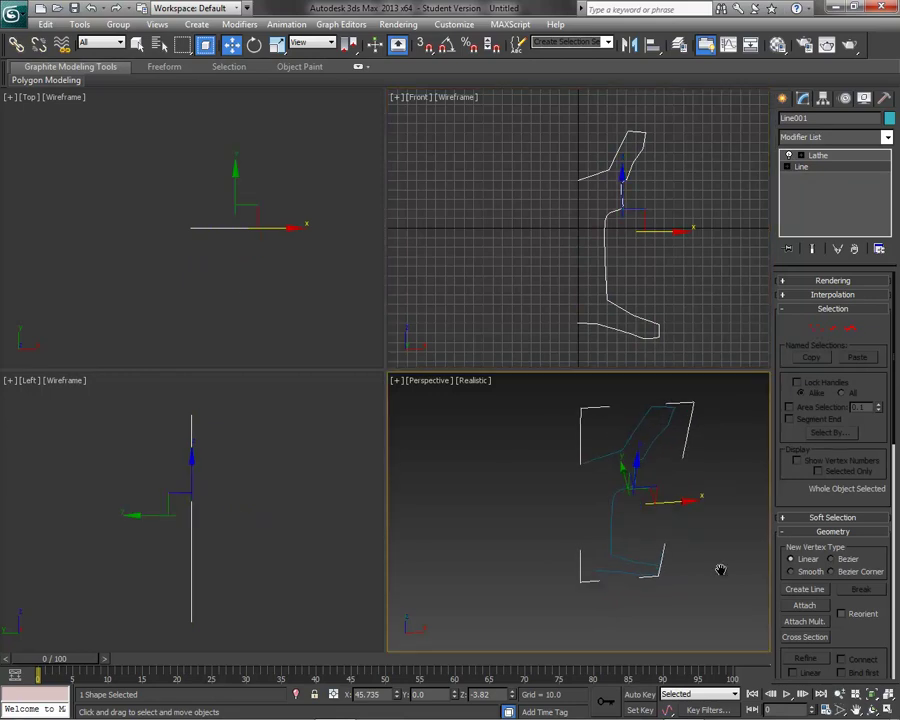
left_click(818, 156)
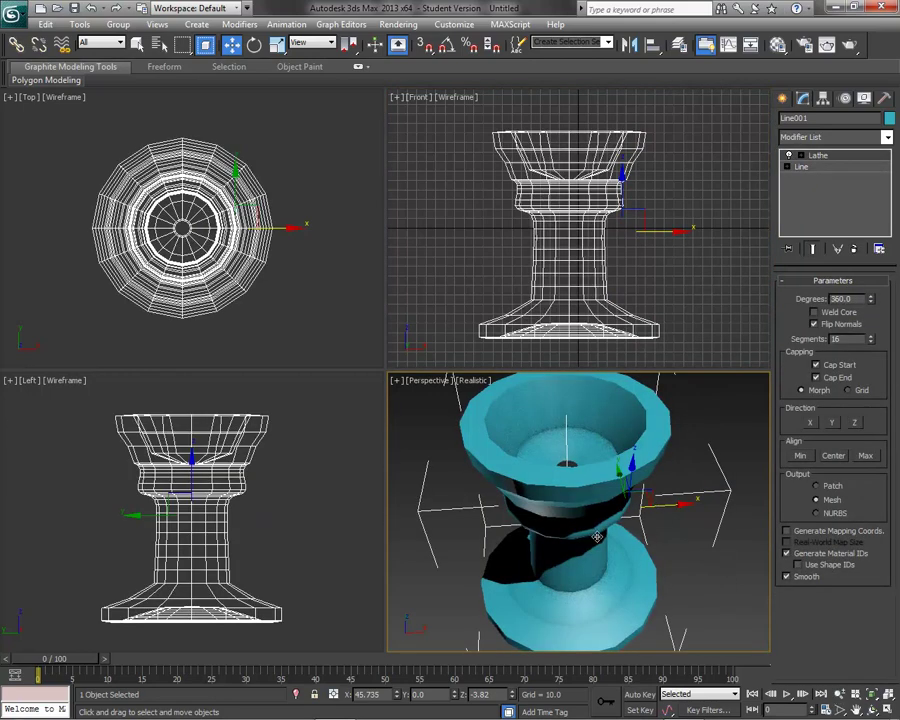
mouse_move(597, 537)
middle_mouse_down("alt")
mouse_move(597, 630)
mouse_move(597, 513)
mouse_move(602, 558)
middle_mouse_up("alt")
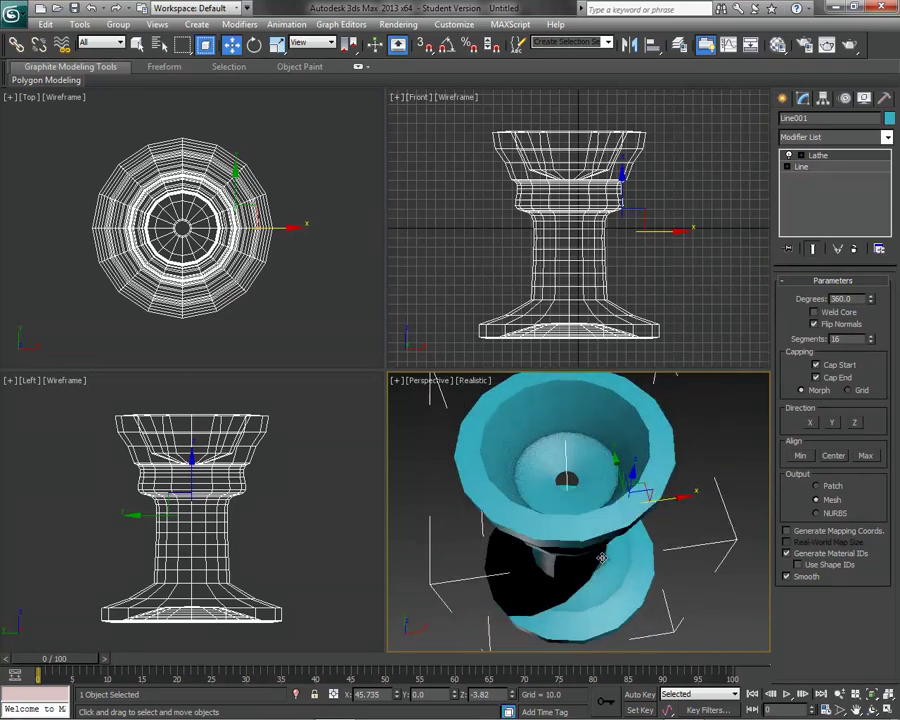
left_click(833, 455)
left_click(800, 455)
middle_click_drag(631, 469, 636, 503, "alt")
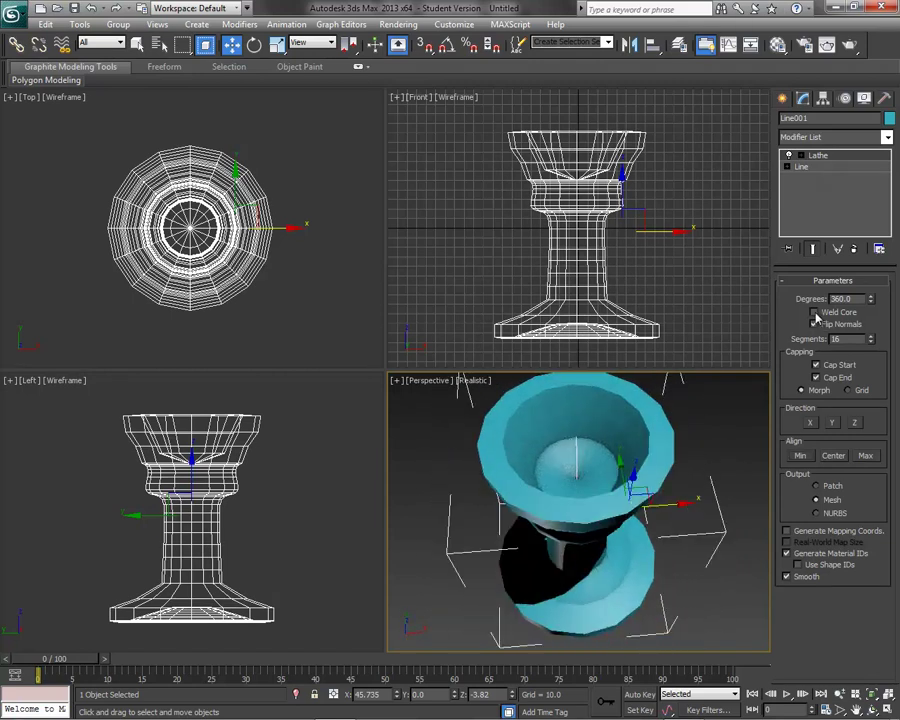
middle_click_drag(700, 563, 575, 537, "alt")
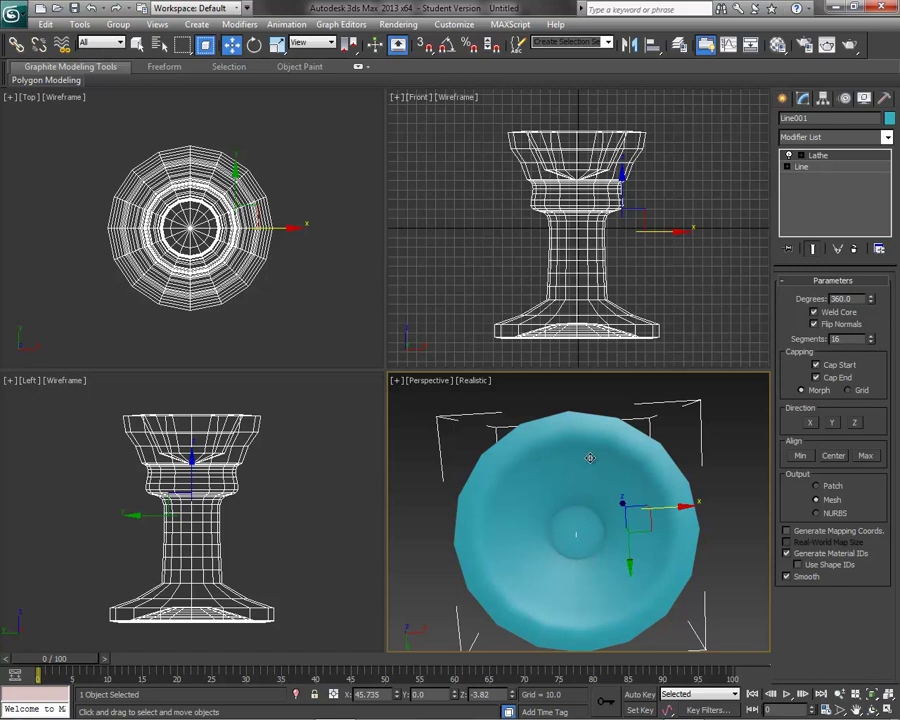
middle_click_drag(575, 431, 596, 560, "alt")
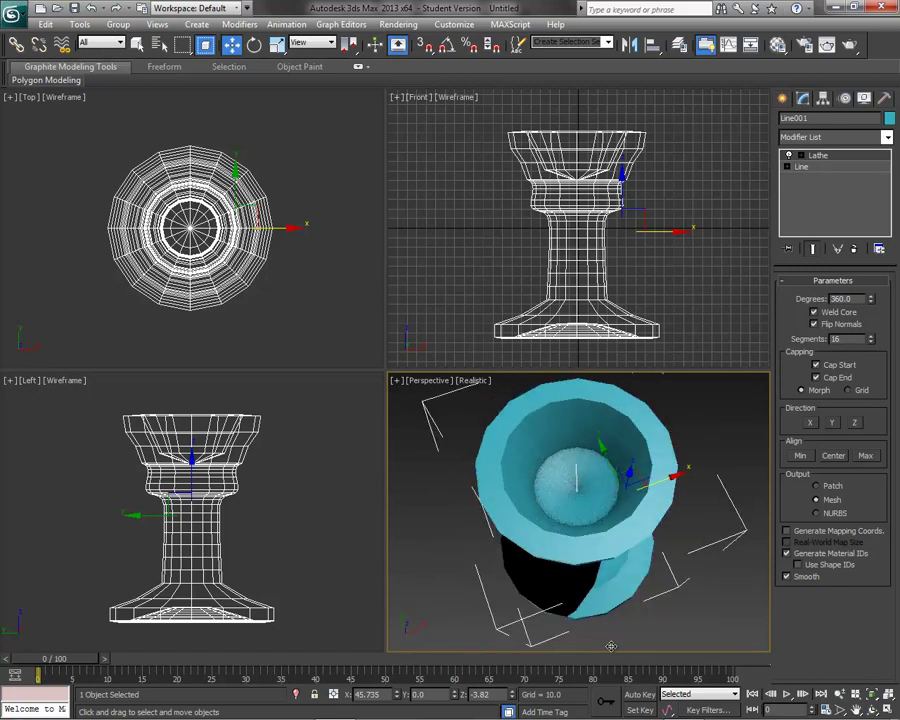
scroll(596, 561, "up", 5)
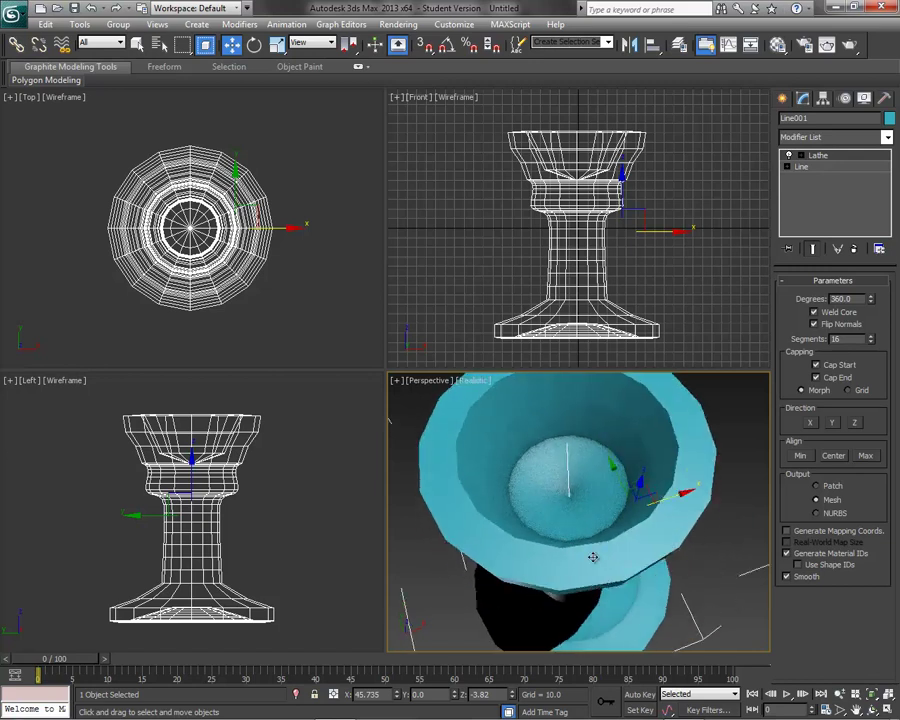
scroll(608, 568, "up", 4)
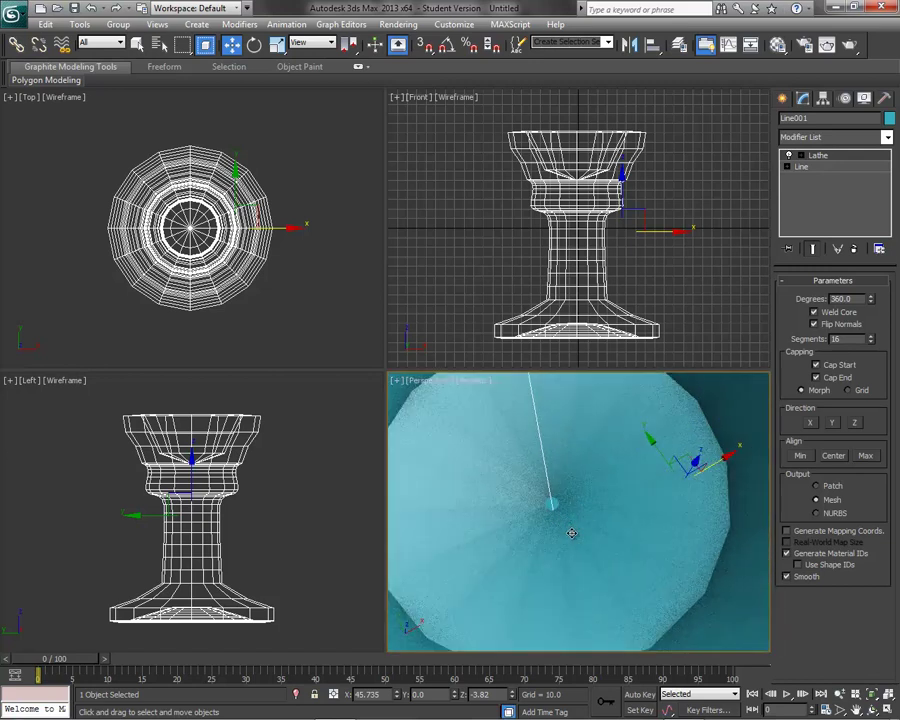
middle_click_drag(572, 533, 575, 518, "alt")
Add an Edit Poly modifier to the goblet and select the vertices clustered at the bowl's centre.
left_click(887, 137)
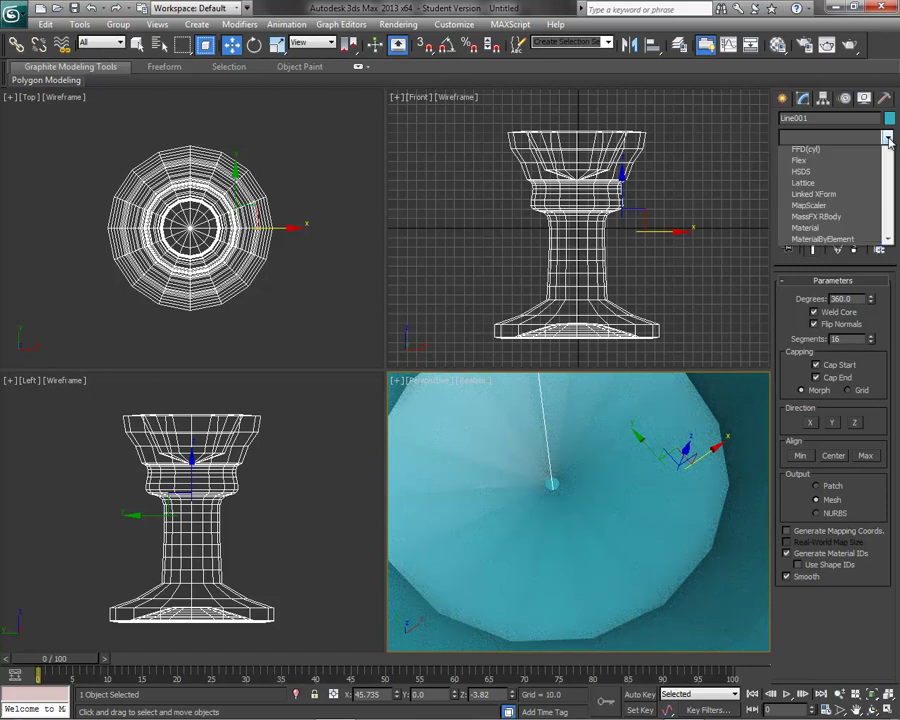
left_click(824, 513)
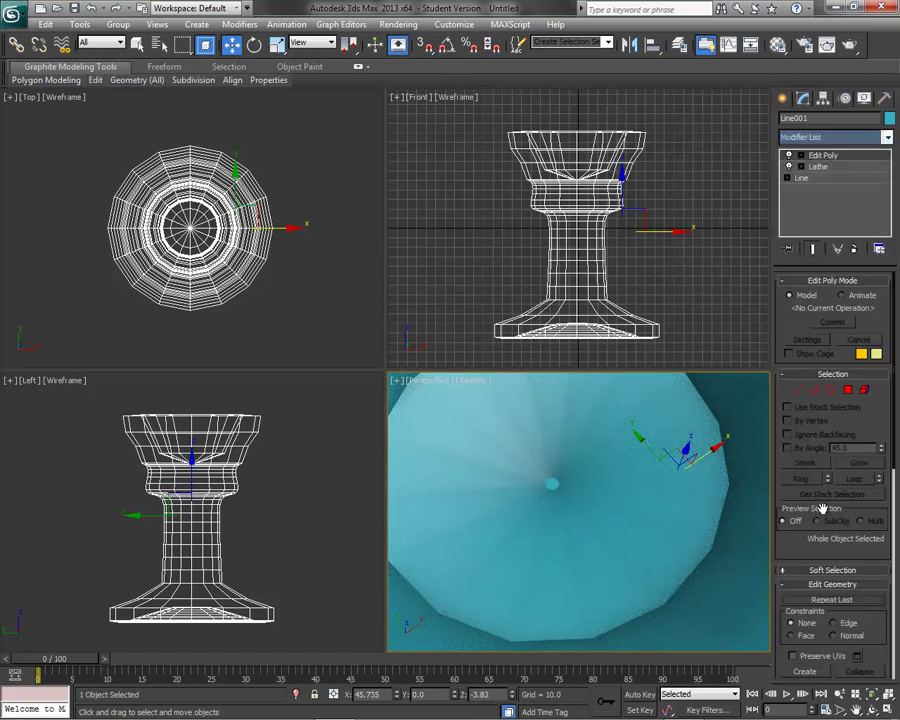
left_click(797, 391)
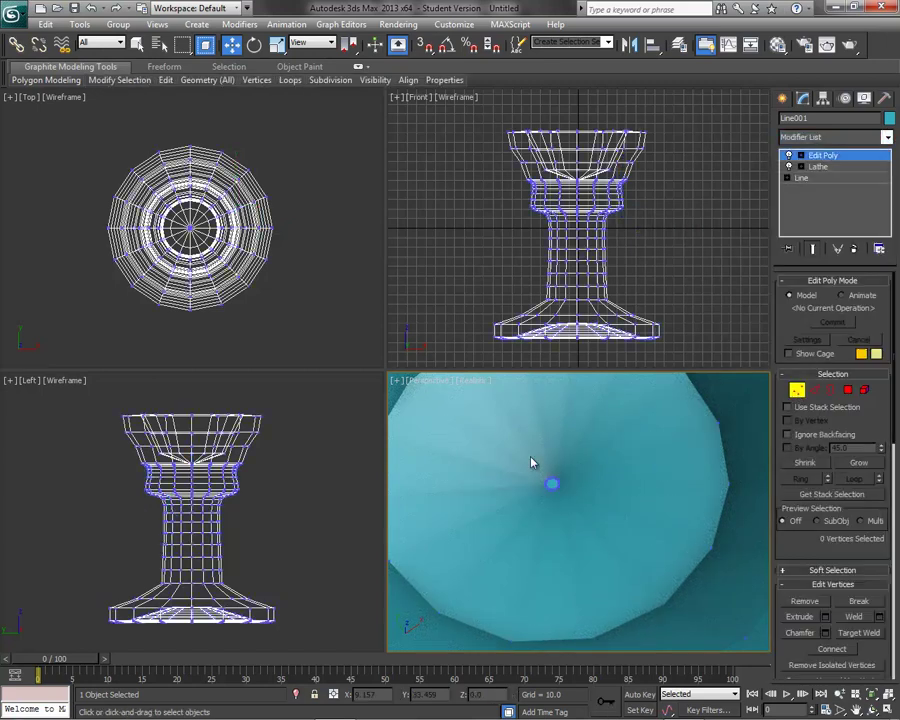
left_click_drag(566, 491, 576, 508)
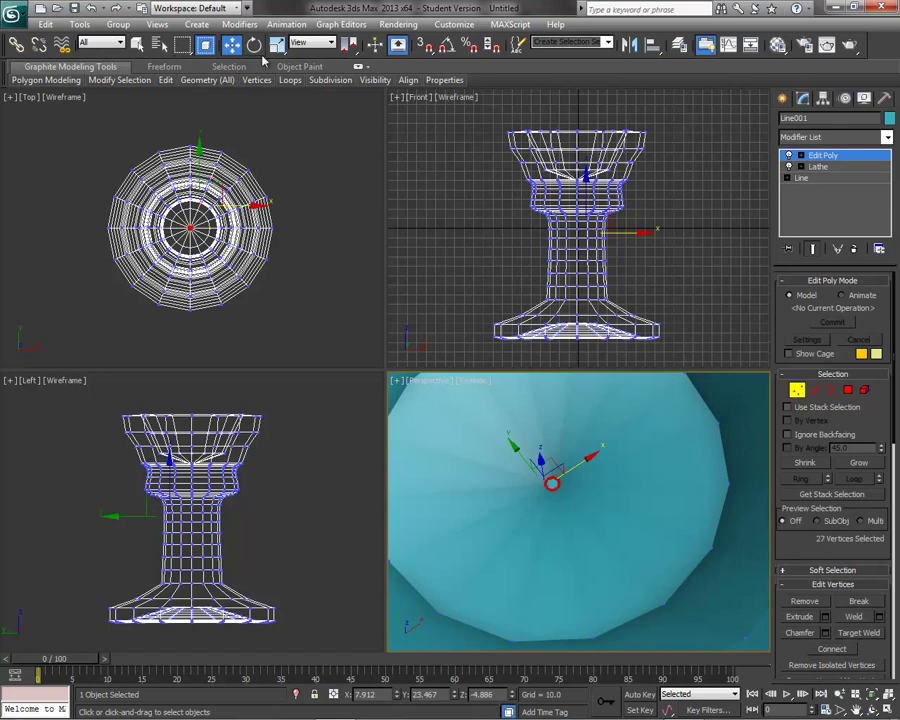
Weld the selected centre vertices at threshold 4.941, reducing 737 vertices to 716.
left_click(858, 617)
left_click(859, 633)
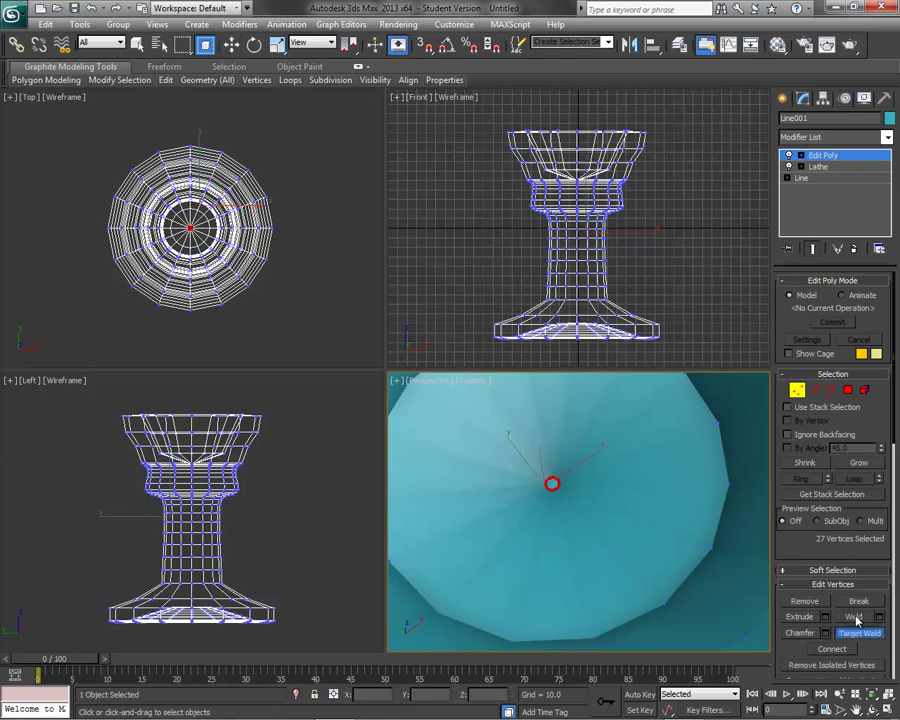
left_click_drag(893, 383, 886, 416)
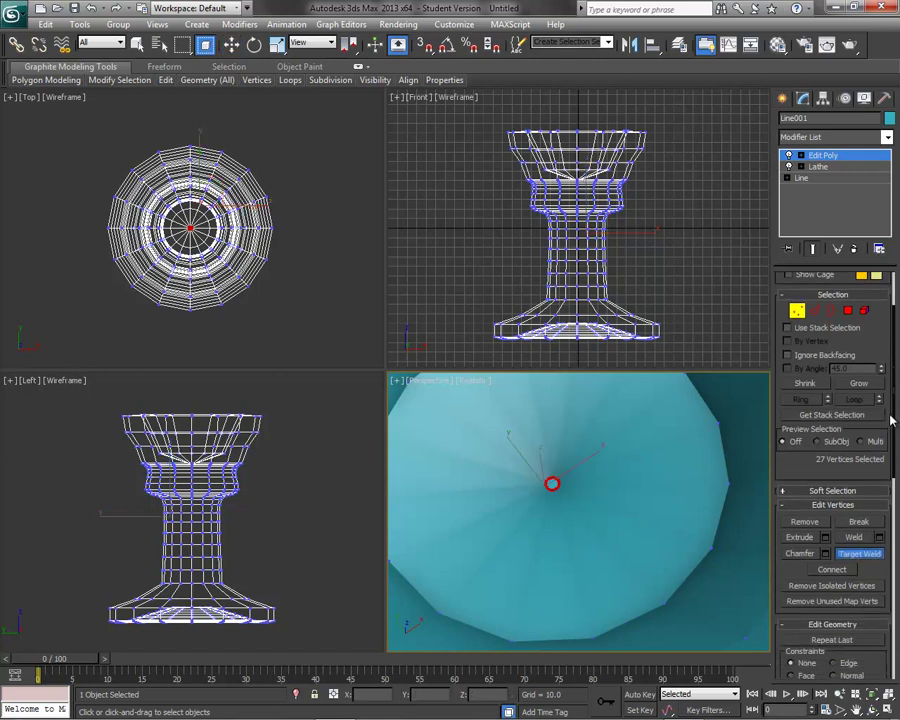
left_click(880, 538)
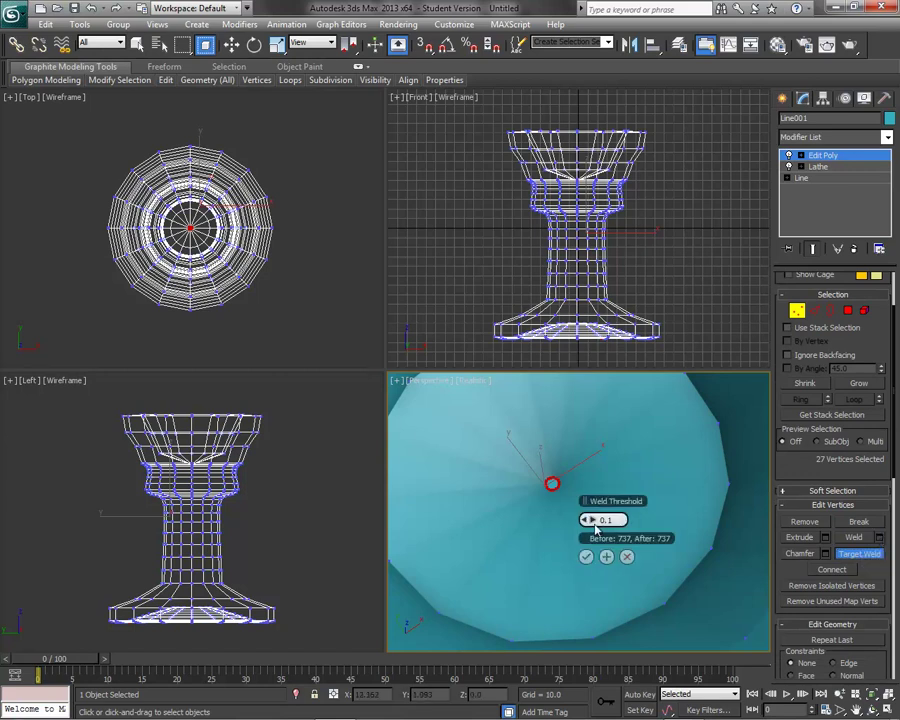
mouse_move(586, 520)
left_mouse_down()
mouse_move(586, 505)
mouse_move(591, 512)
left_mouse_up()
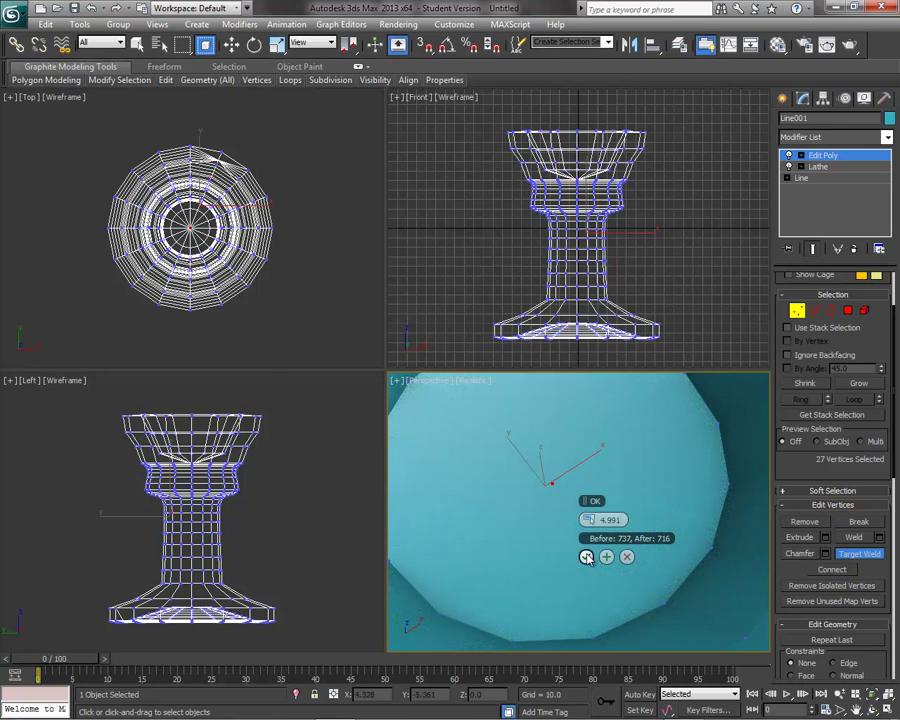
mouse_move(596, 523)
left_mouse_down()
mouse_move(549, 518)
mouse_move(583, 518)
left_mouse_up()
left_click(587, 558)
Exit Vertex mode on Line001 and orbit the Perspective view to see the whole welded goblet.
key("w")
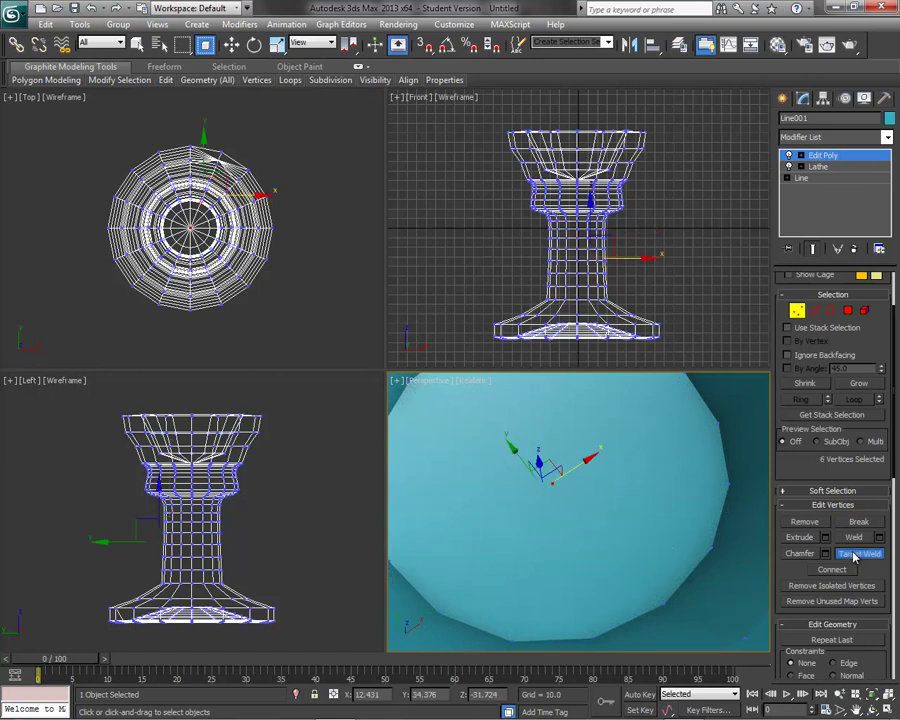
scroll(622, 486, "up", 2)
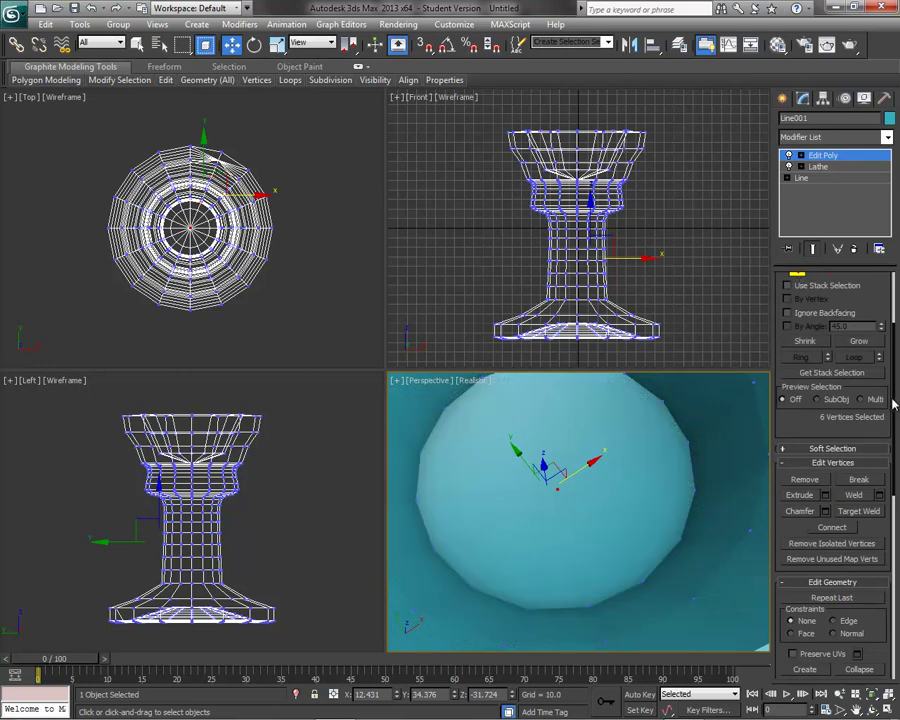
scroll(893, 403, "up", 4)
left_click(791, 351)
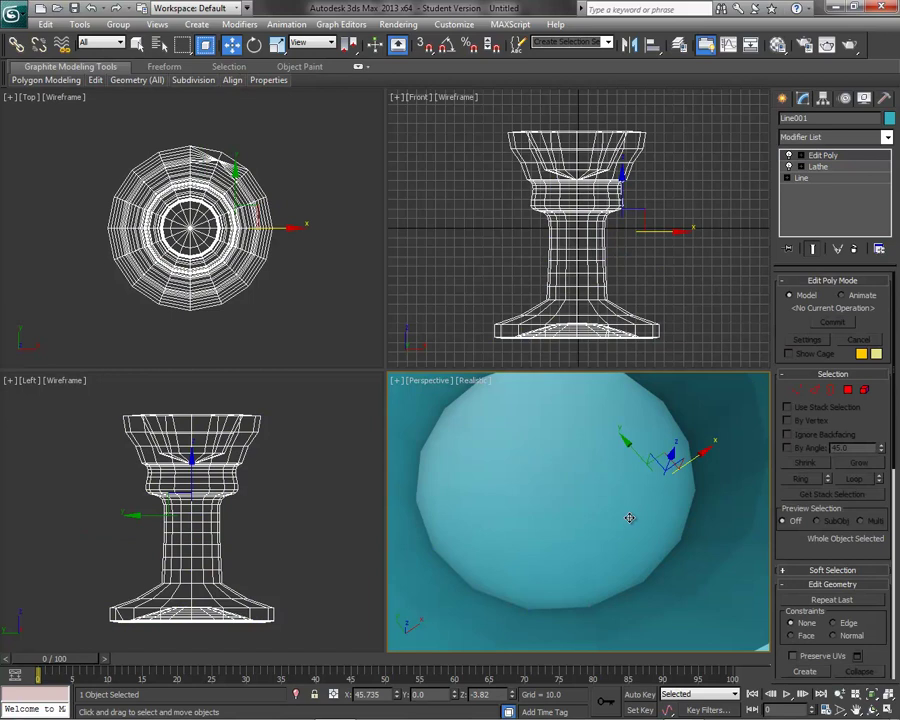
scroll(629, 517, "down", 5)
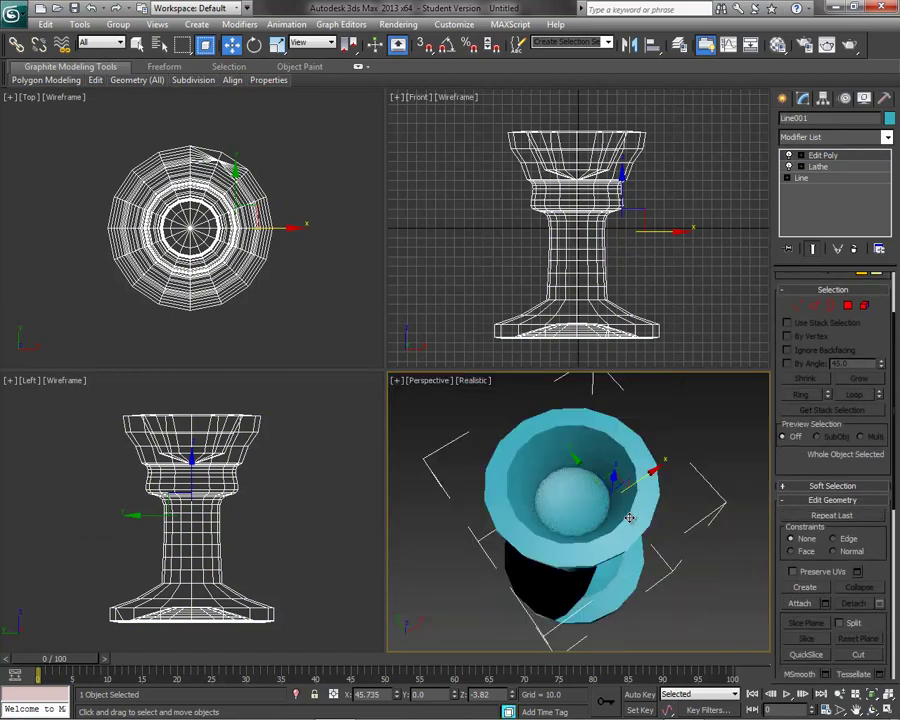
middle_click_drag(629, 517, 554, 541, "alt")
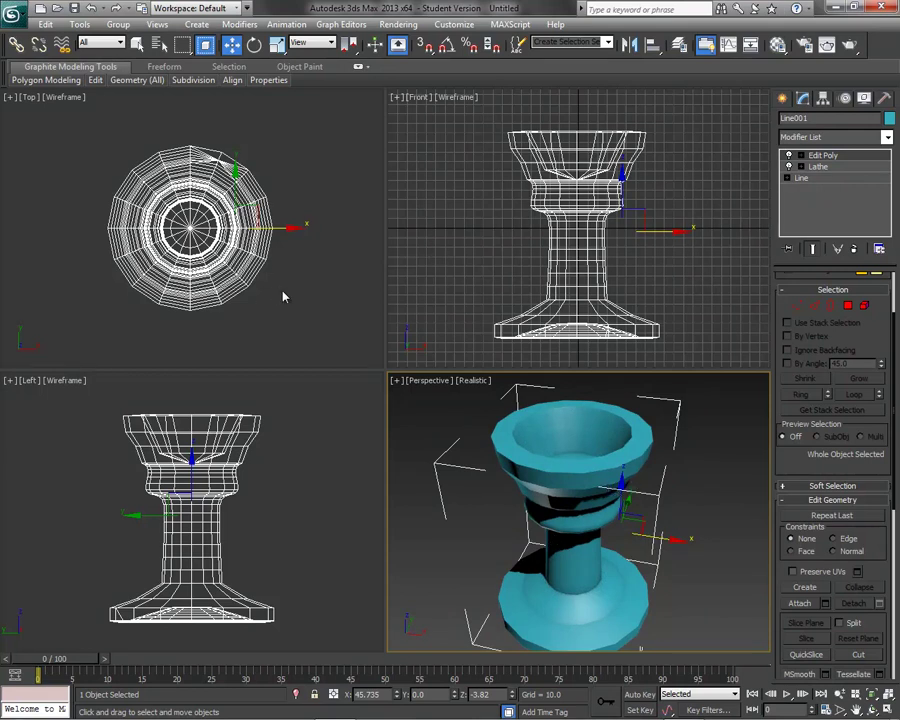
Delete the goblet, hide the Front view grid, and draw a tall rectangle path there.
key("Delete")
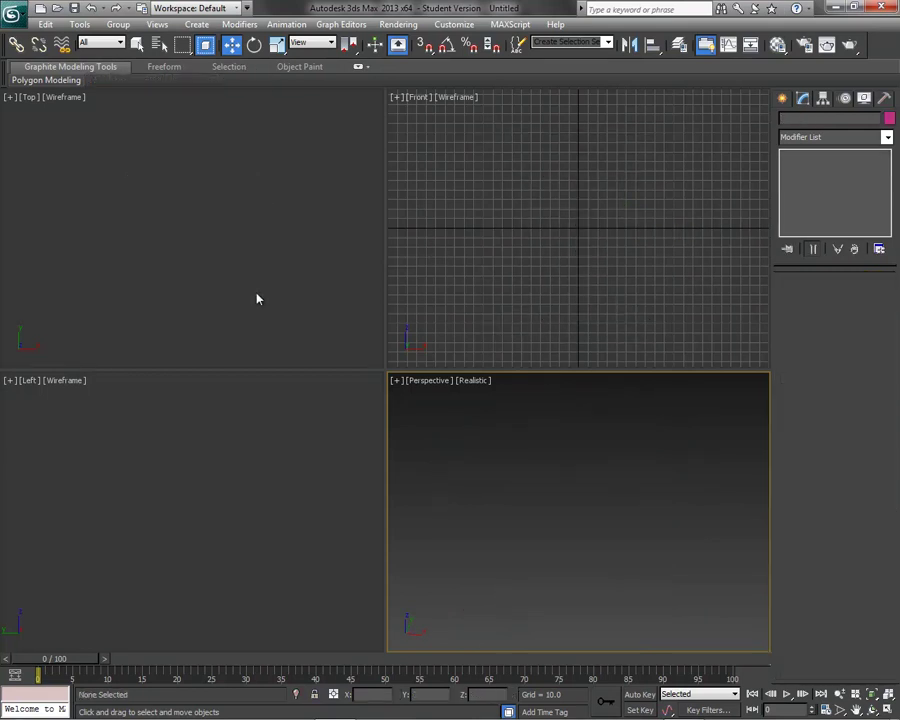
left_click(562, 246)
key("g")
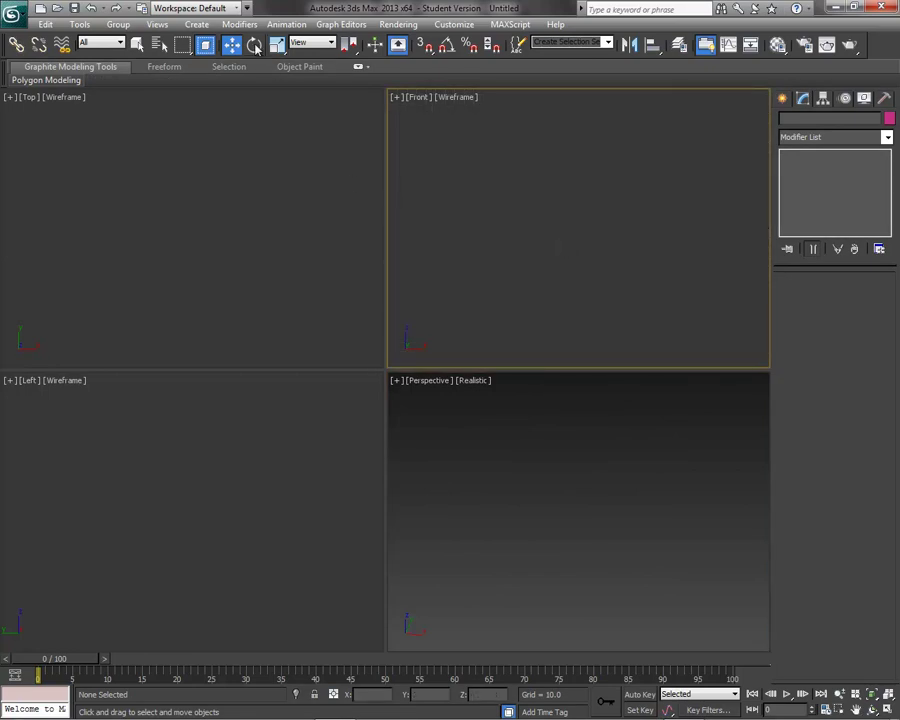
left_click(197, 25)
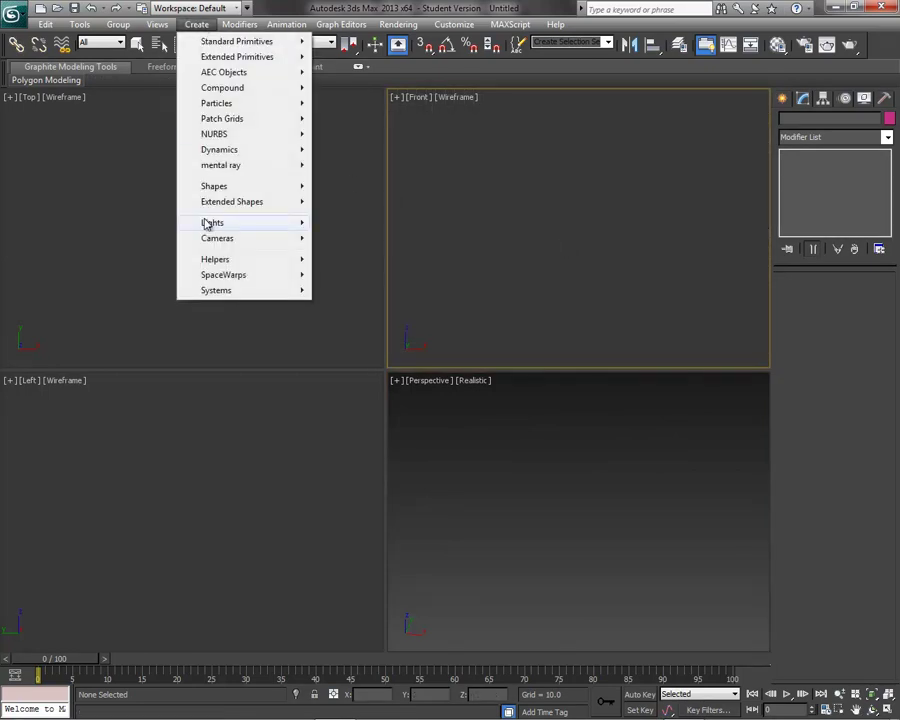
mouse_move(234, 189)
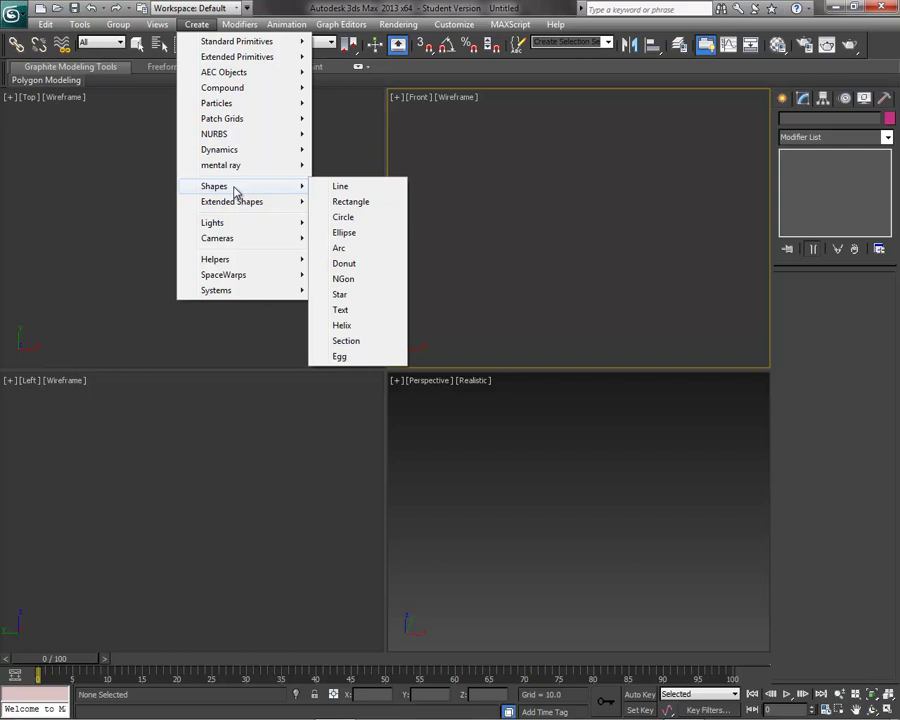
left_click(355, 202)
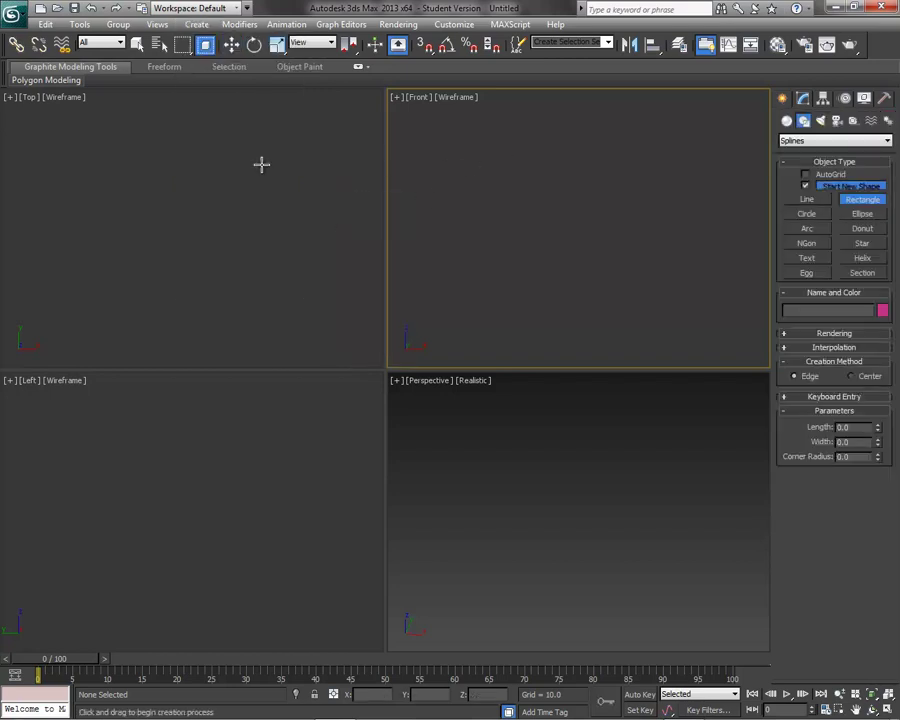
left_click_drag(495, 129, 650, 321)
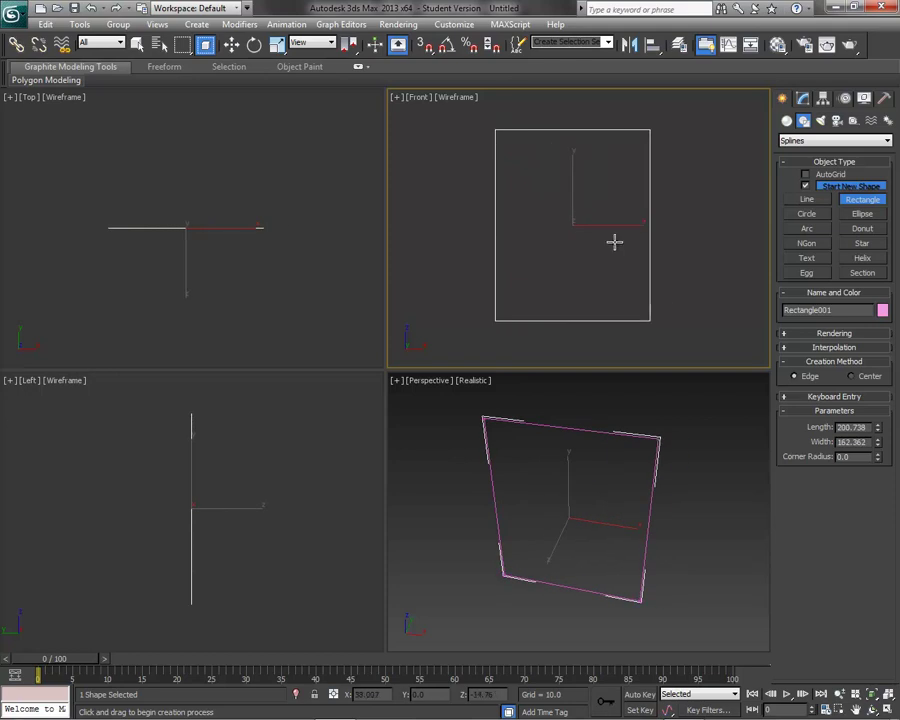
Draw a six-point star, Star001 with radii 19.372 and 9.451, then select the rectangle.
left_click(197, 25)
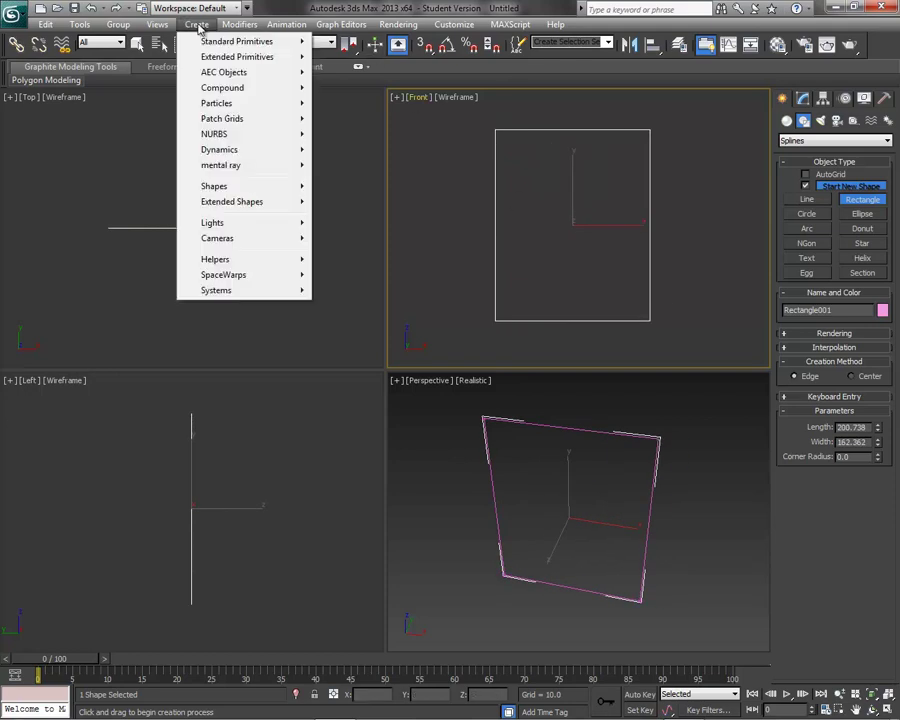
mouse_move(237, 201)
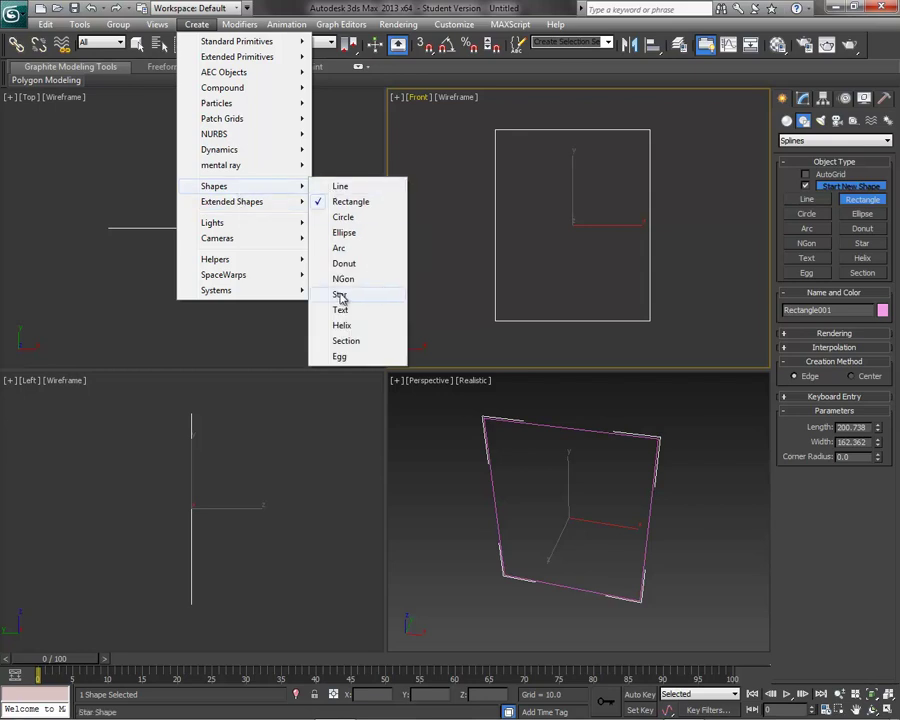
left_click(341, 295)
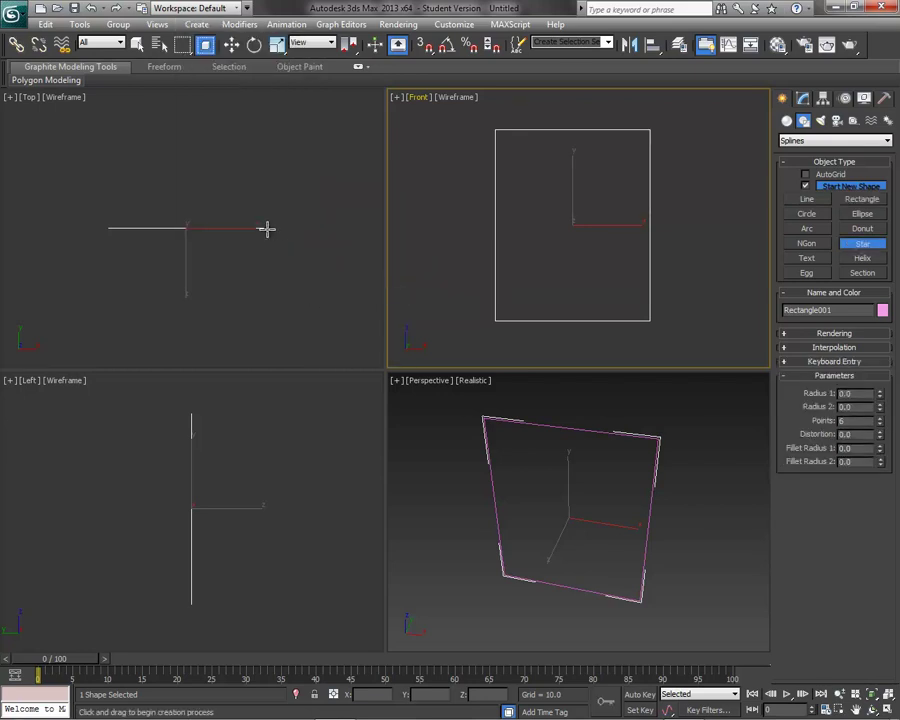
left_click(261, 228)
left_click_drag(261, 228, 262, 232)
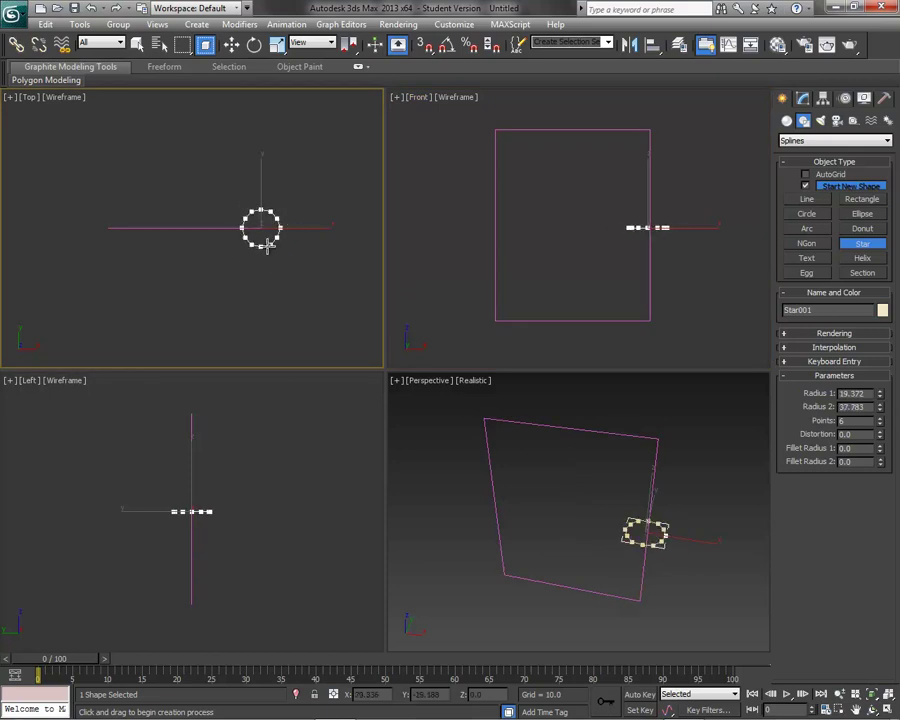
left_click(265, 240)
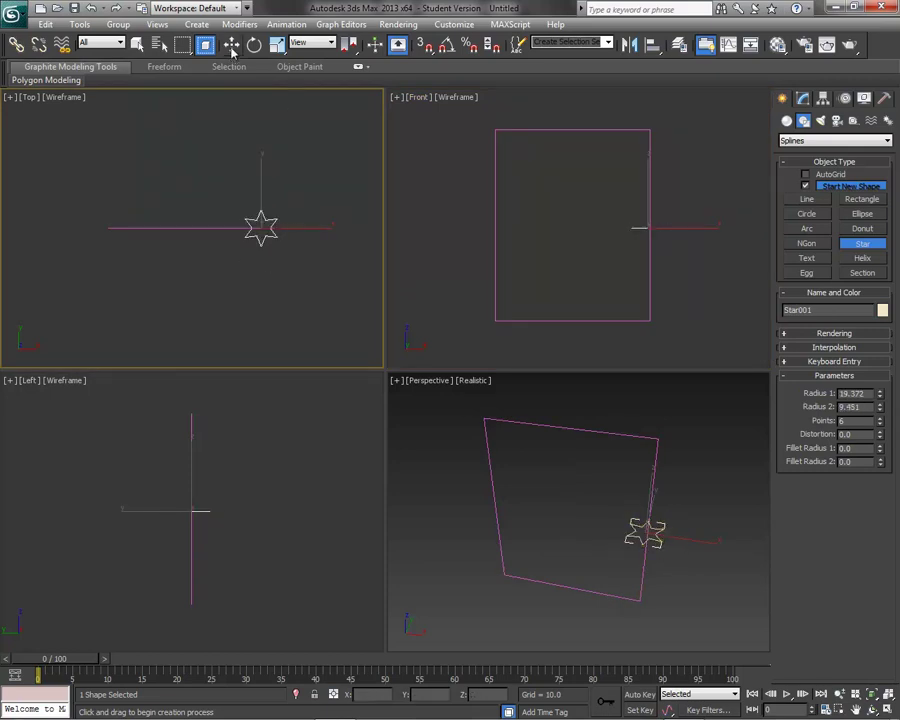
key("w")
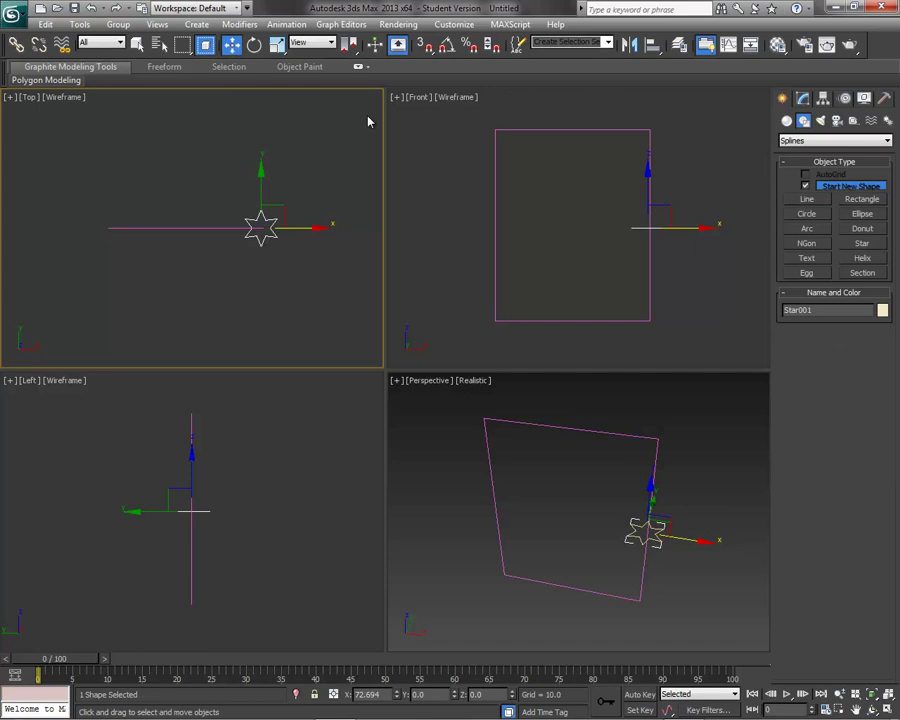
left_click(495, 233)
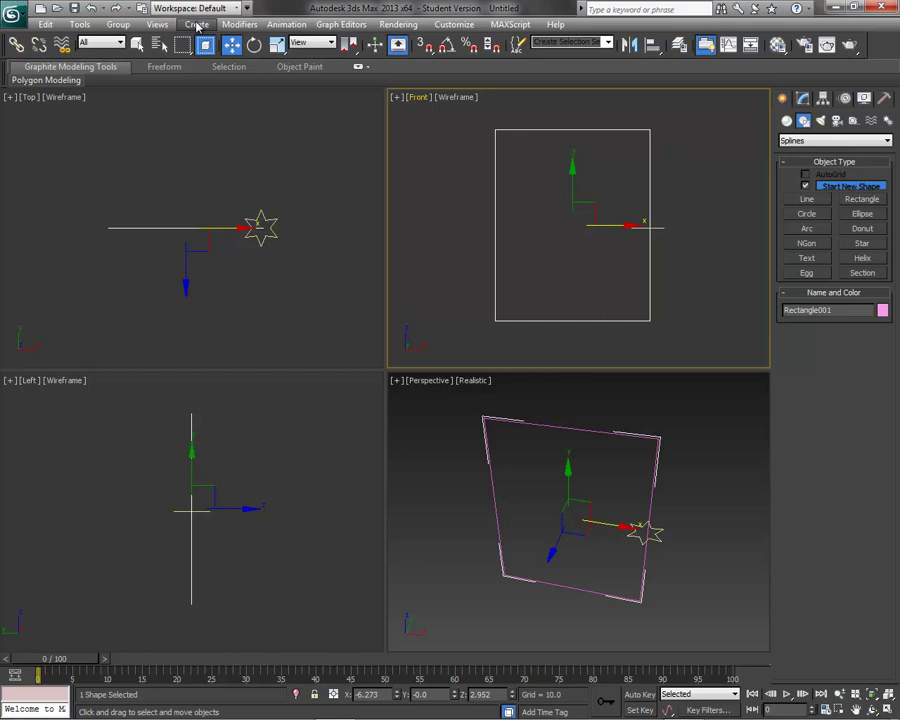
Create Loft001 using the star as the shape along the rectangle path, then orbit to inspect the frame.
left_click(197, 25)
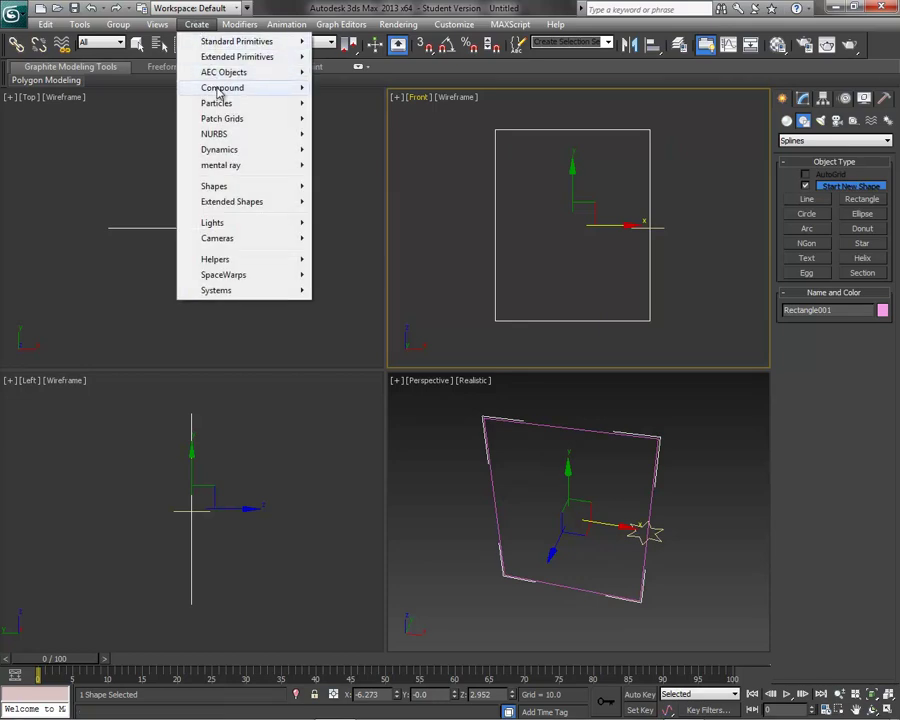
mouse_move(221, 93)
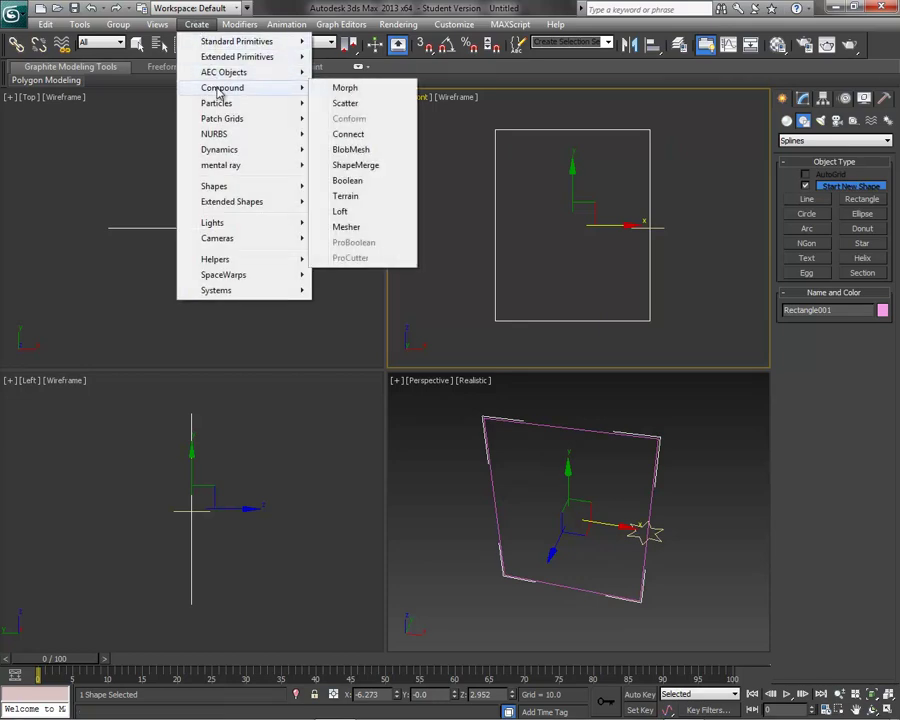
left_click(355, 211)
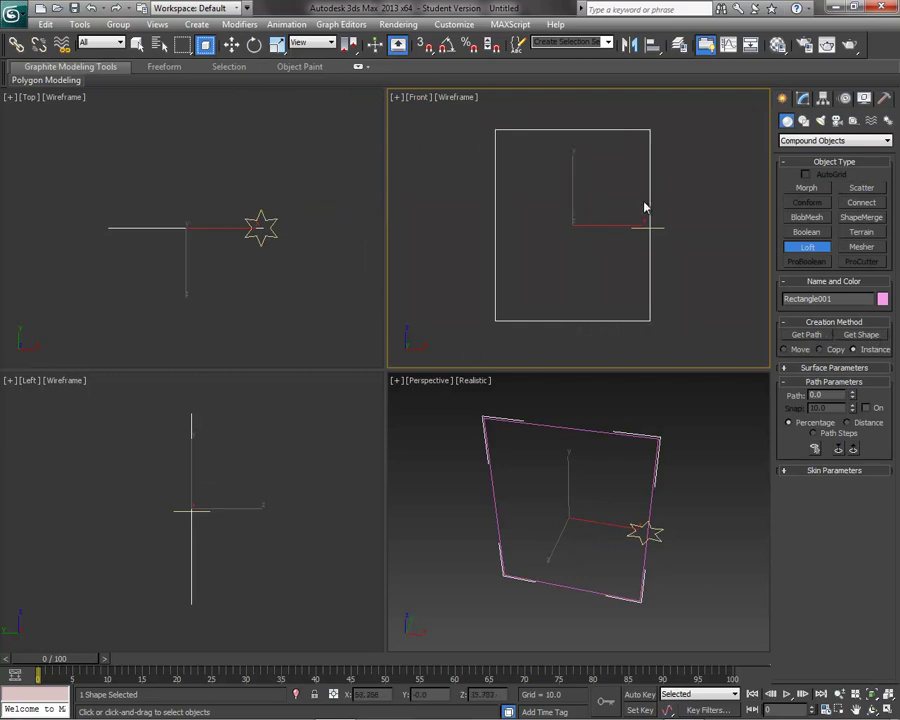
left_click(866, 337)
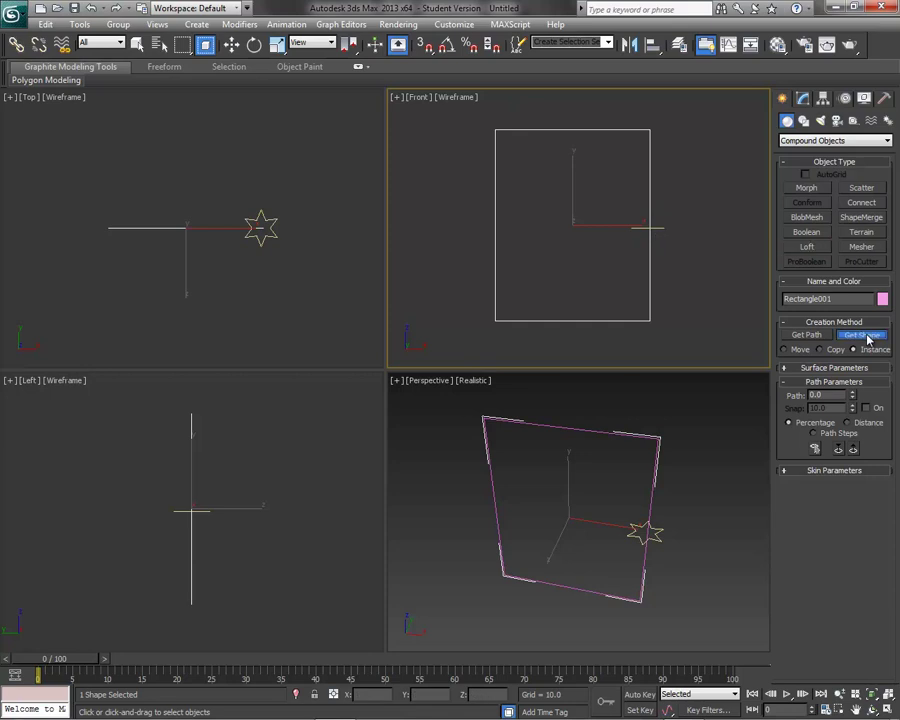
left_click(657, 227)
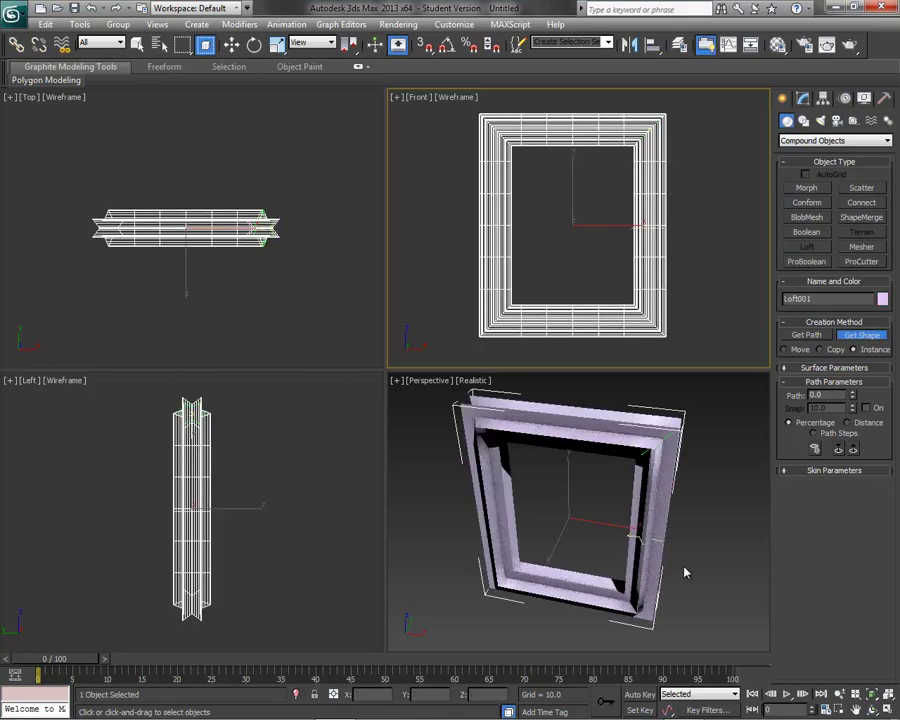
middle_click_drag(693, 573, 797, 549, "alt")
middle_click_drag(817, 544, 770, 567, "alt")
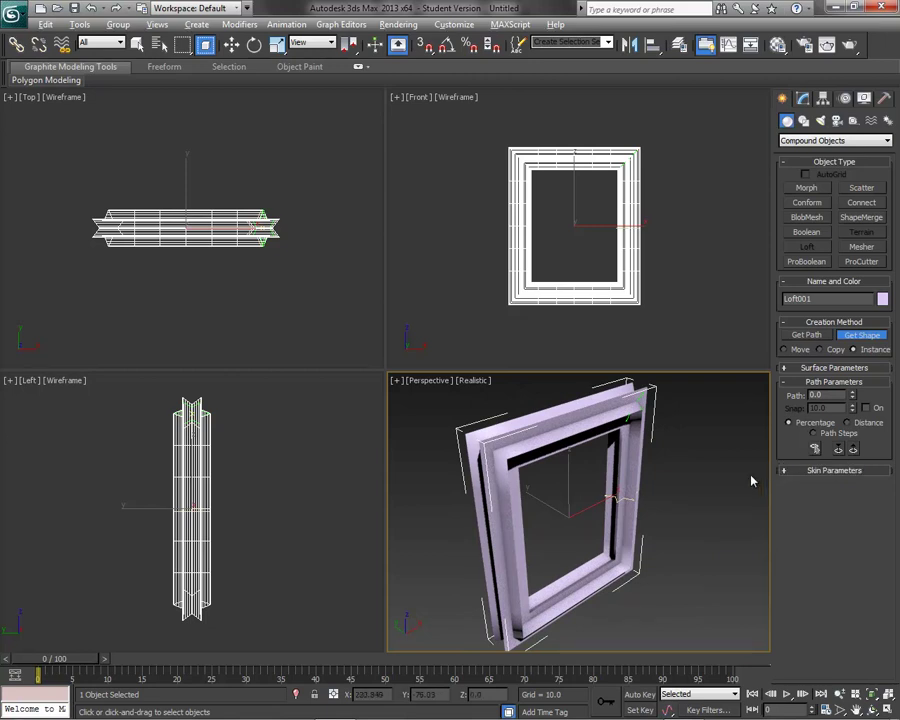
middle_click_drag(752, 476, 750, 464, "alt")
left_click(860, 336)
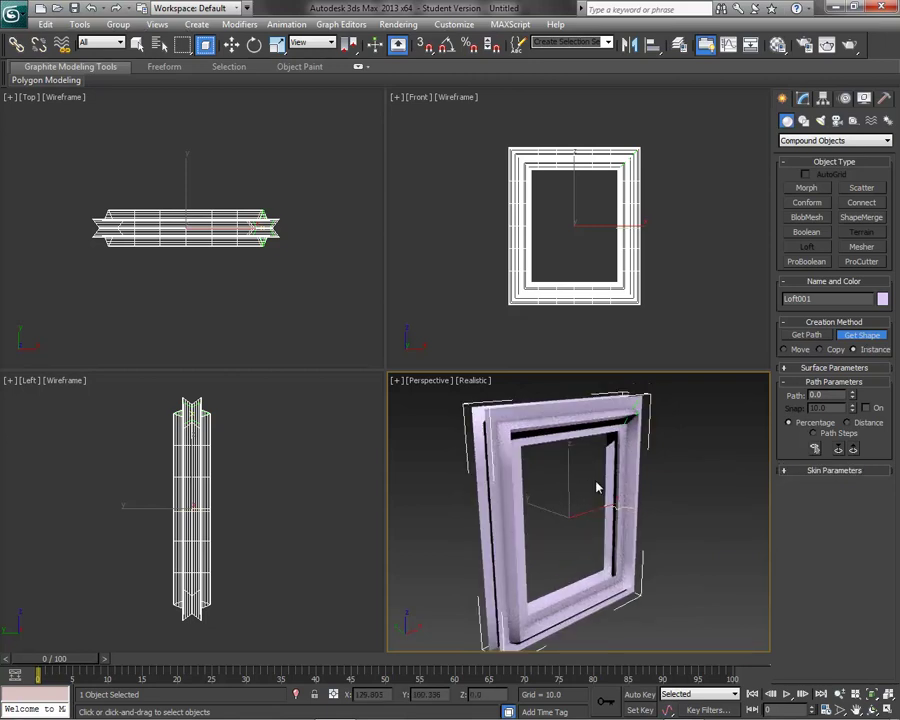
Undo the loft, delete the star shape, and select the rectangle.
key("ctrl+z")
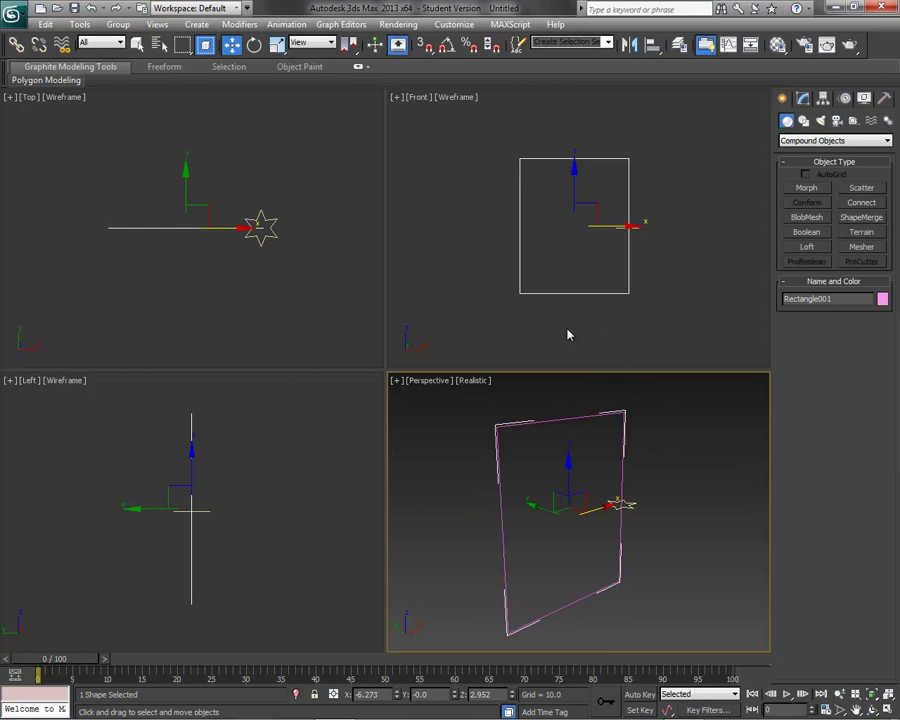
left_click(270, 236)
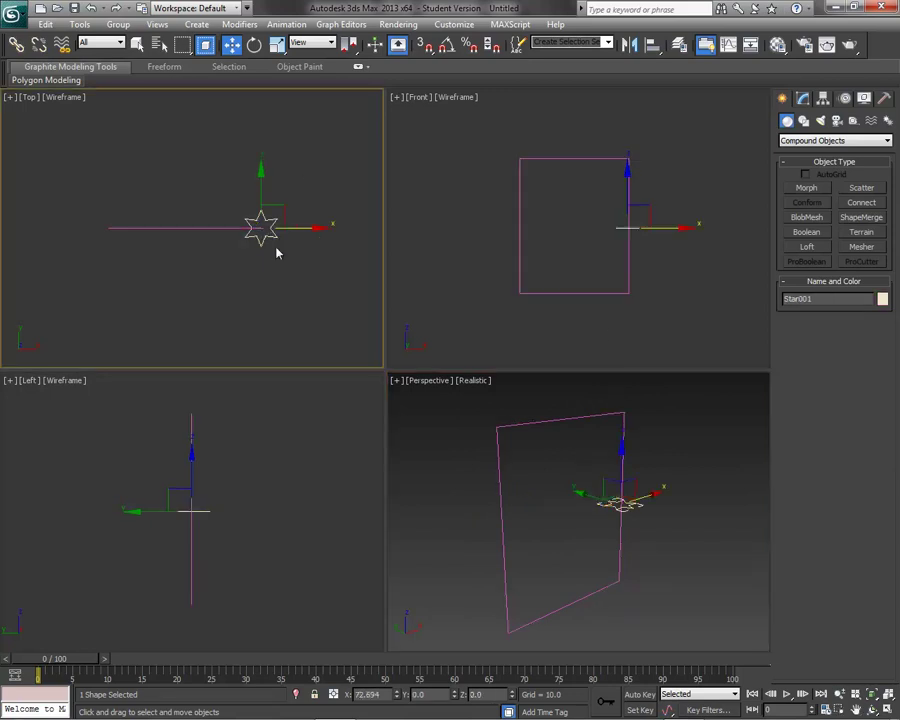
key("Delete")
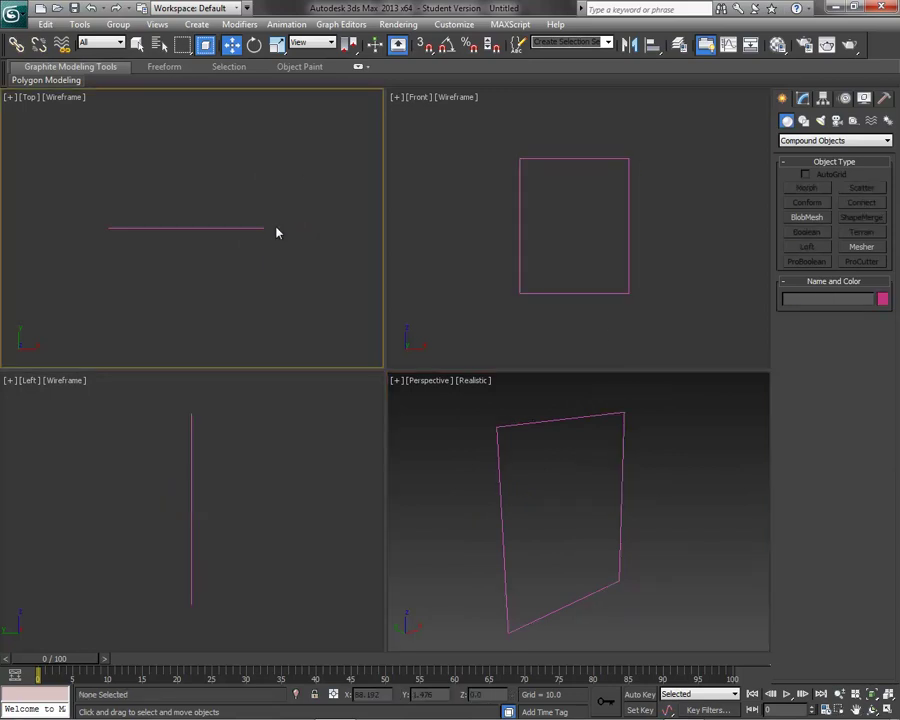
left_click(550, 158)
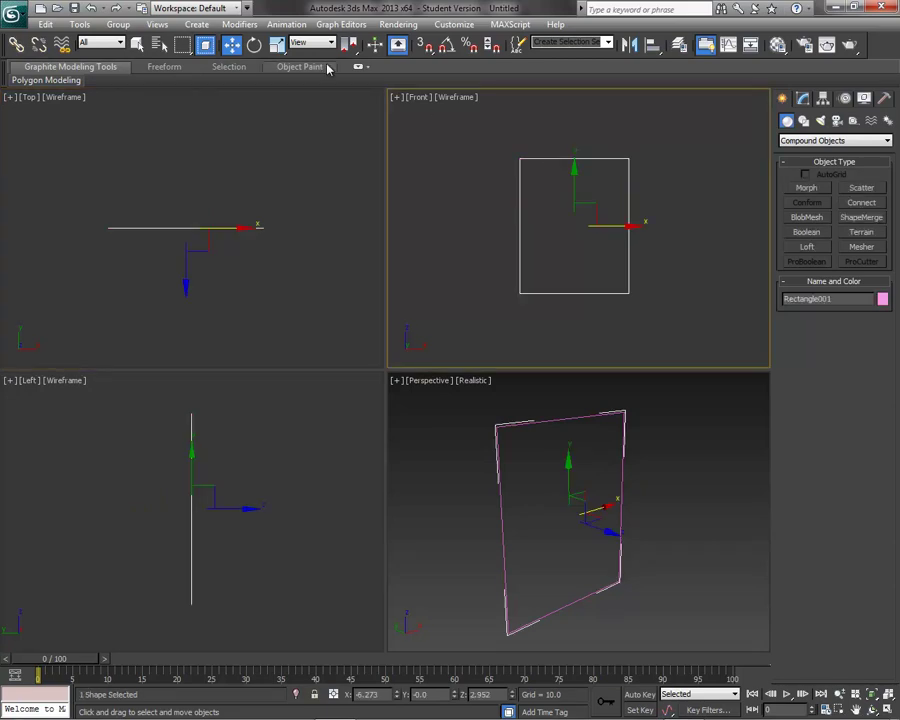
Add a Sweep modifier to Rectangle001 with the built-in Wide Flange section (Length 14.0, Width 8.0).
left_click(803, 99)
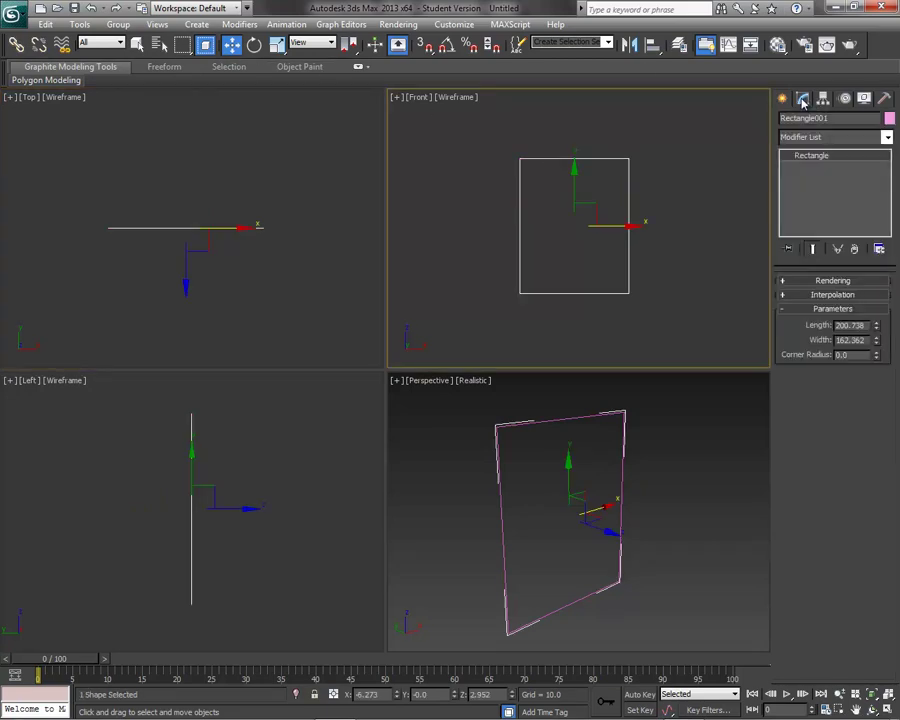
left_click(886, 137)
scroll(858, 622, "down", 6)
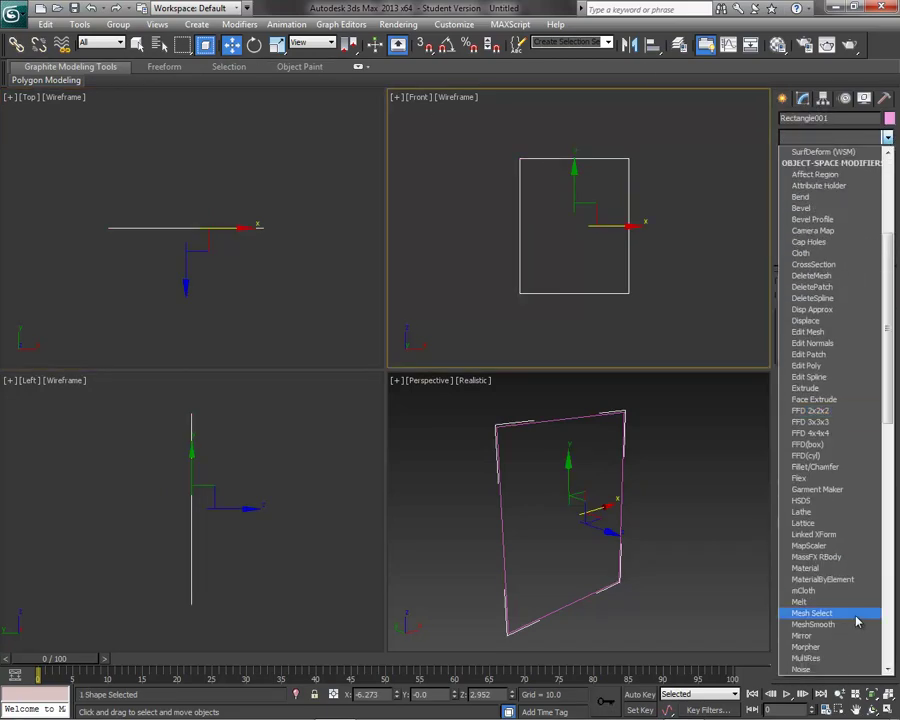
scroll(856, 622, "down", 10)
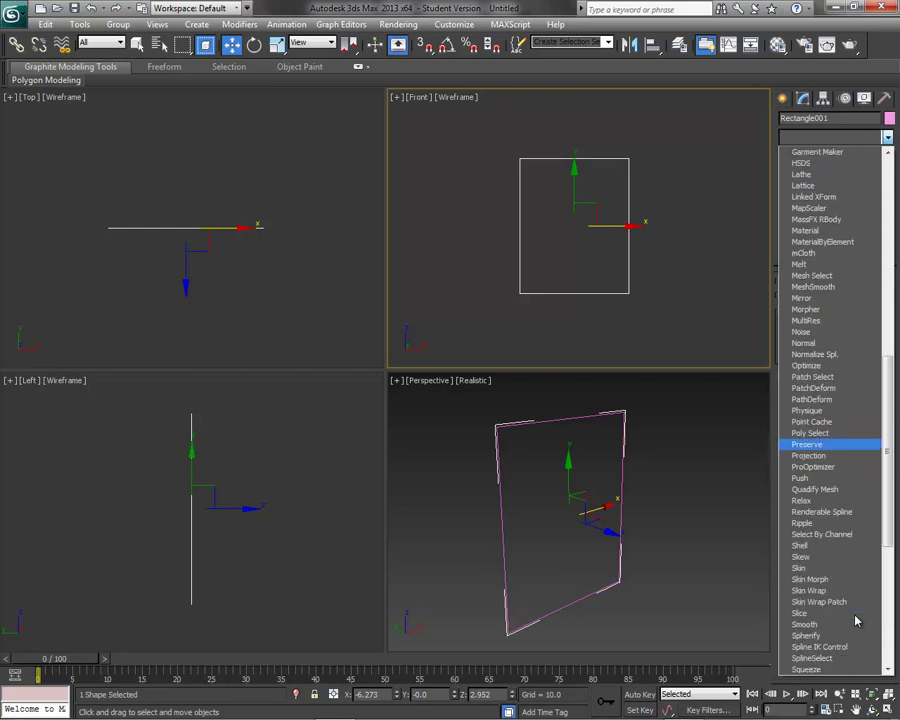
scroll(856, 621, "down", 4)
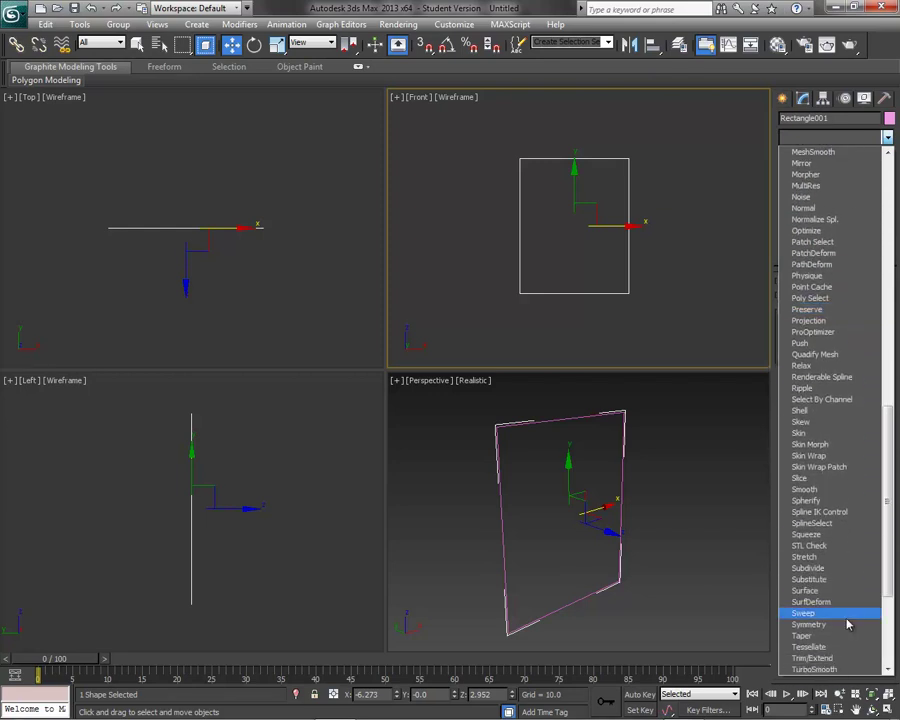
left_click(837, 614)
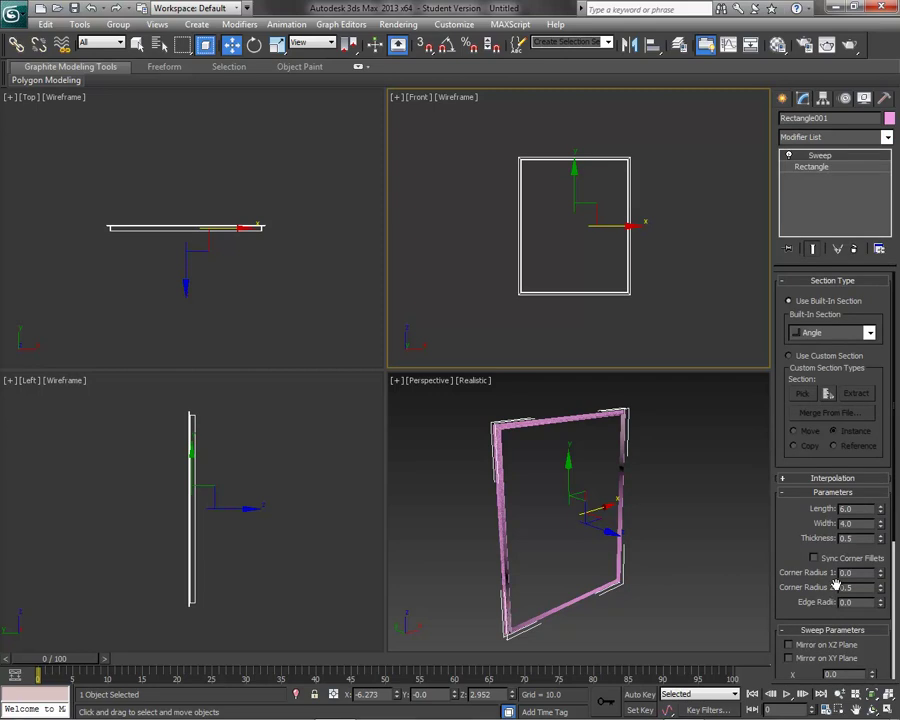
left_click(870, 334)
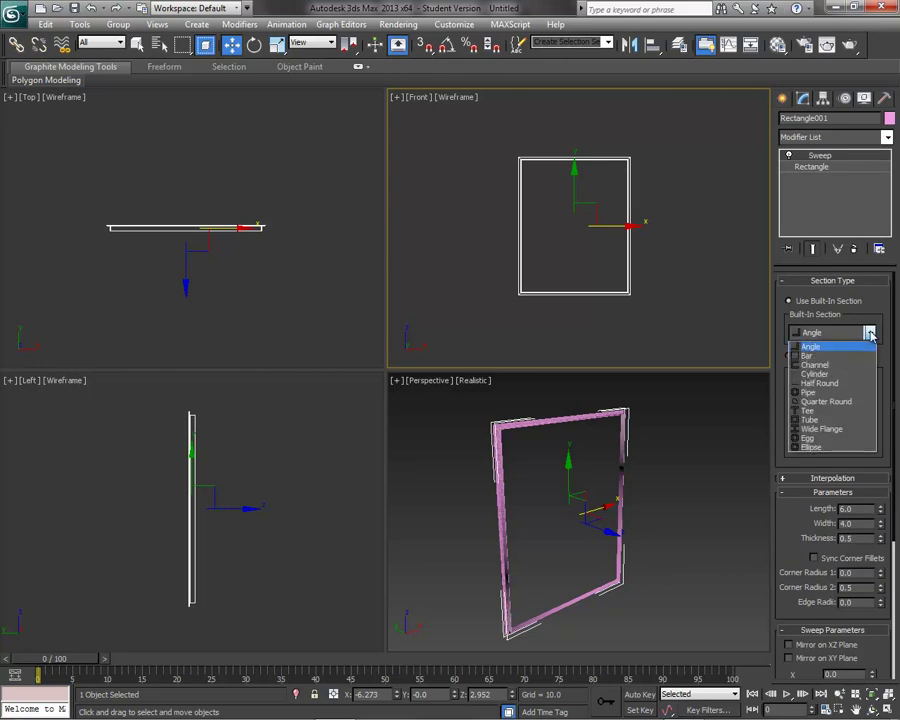
left_click(835, 360)
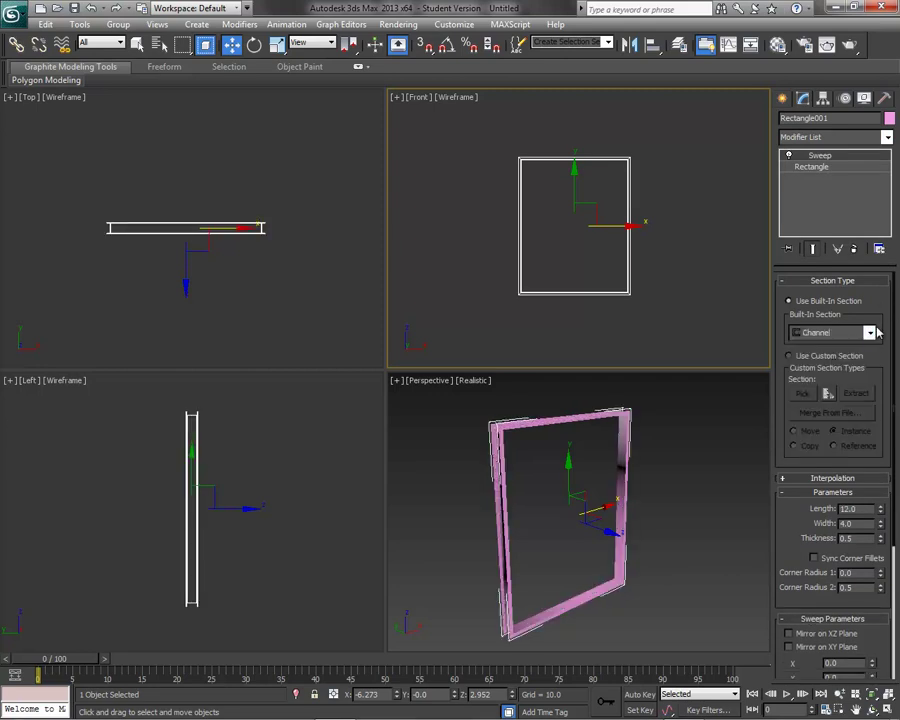
left_click(869, 333)
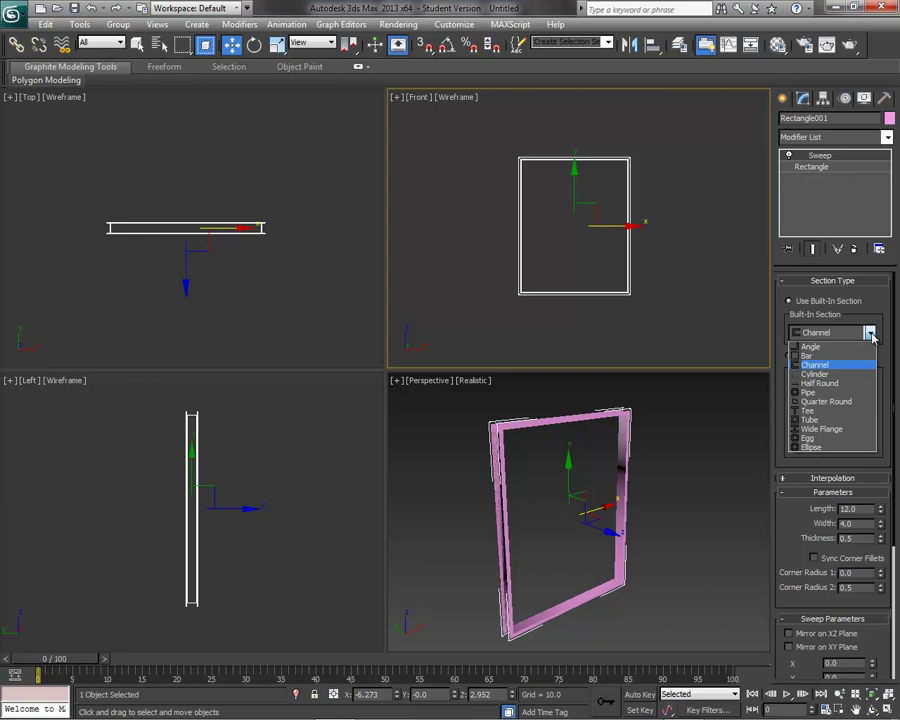
left_click(818, 429)
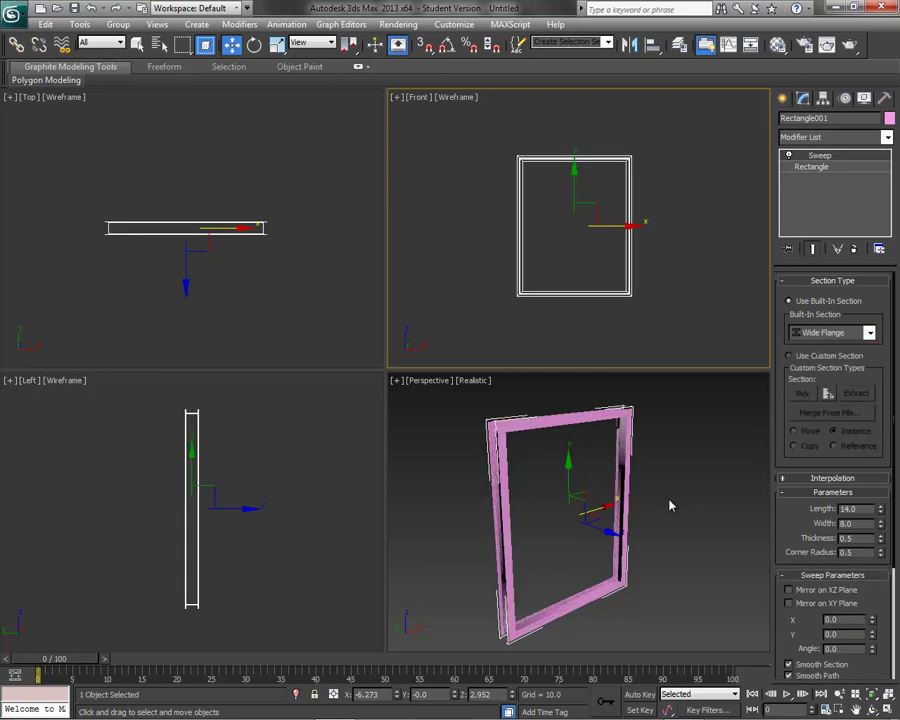
middle_click_drag(672, 513, 640, 479, "alt")
middle_click_drag(570, 462, 629, 476, "alt")
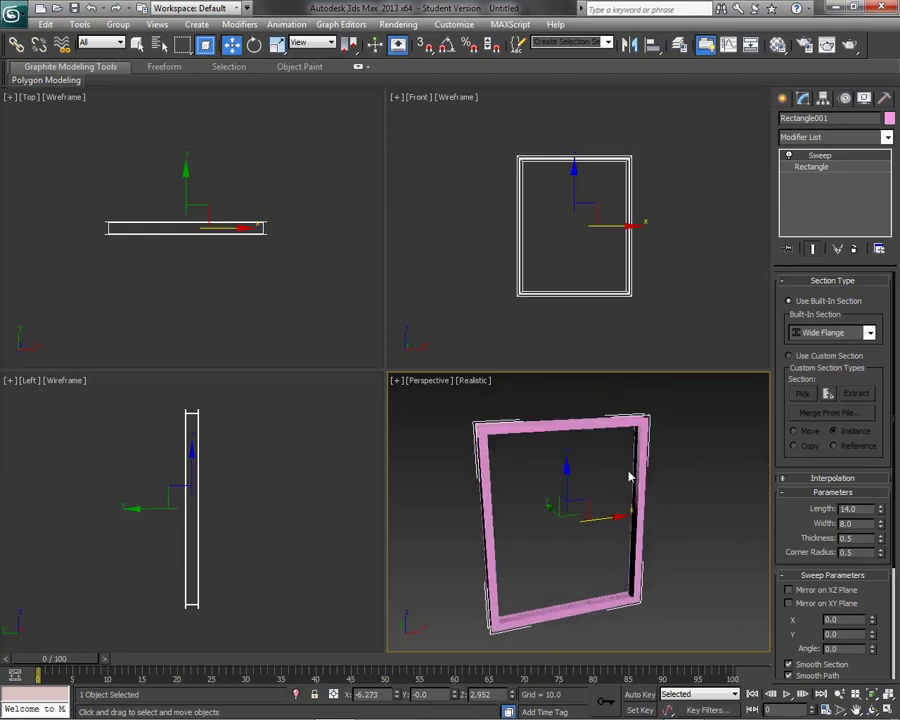